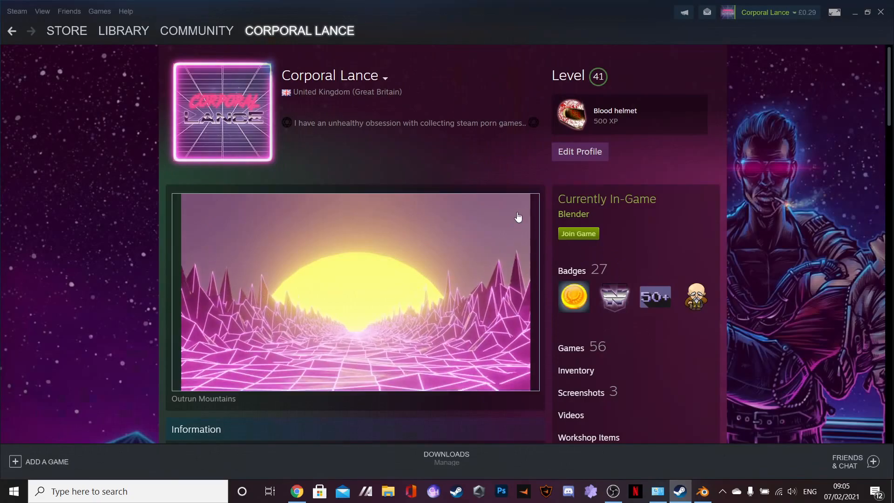
# Step: Look through the Steam profile from its animated artwork down to the comments and back up to the information section
pyautogui.scroll(-6, 158, 175)
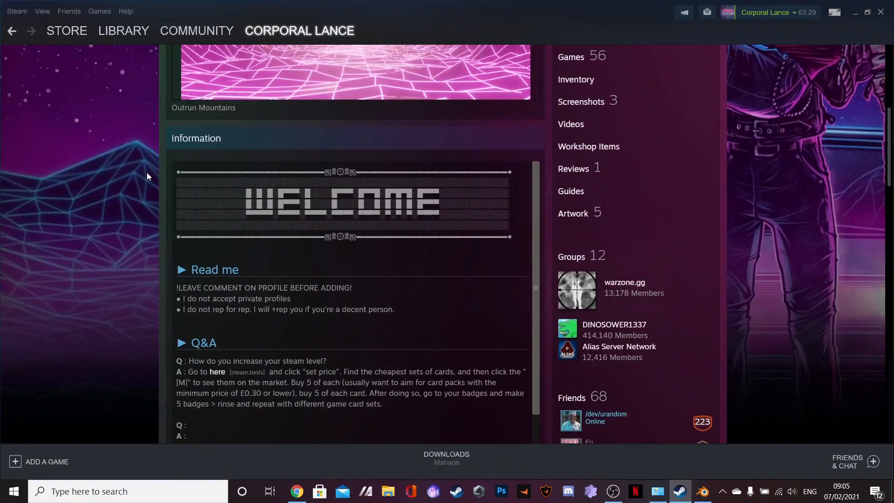
pyautogui.scroll(6, 148, 170)
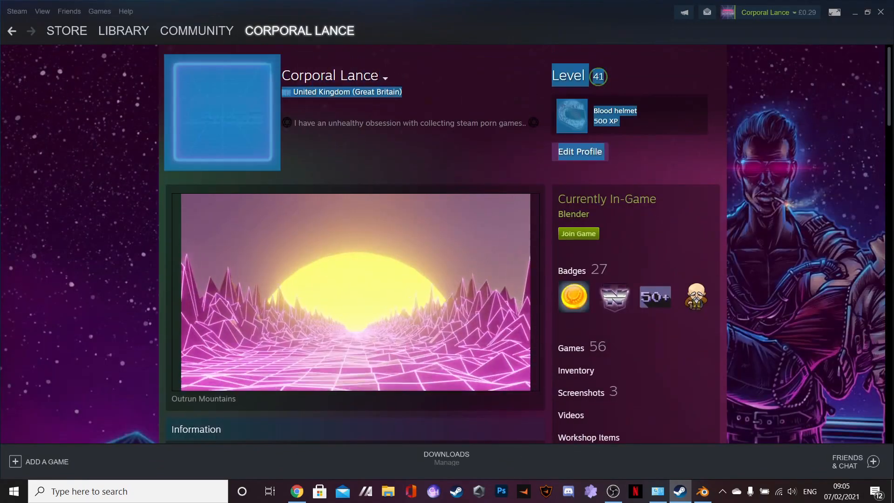
pyautogui.scroll(-12, 170, 208)
pyautogui.scroll(-4, 177, 209)
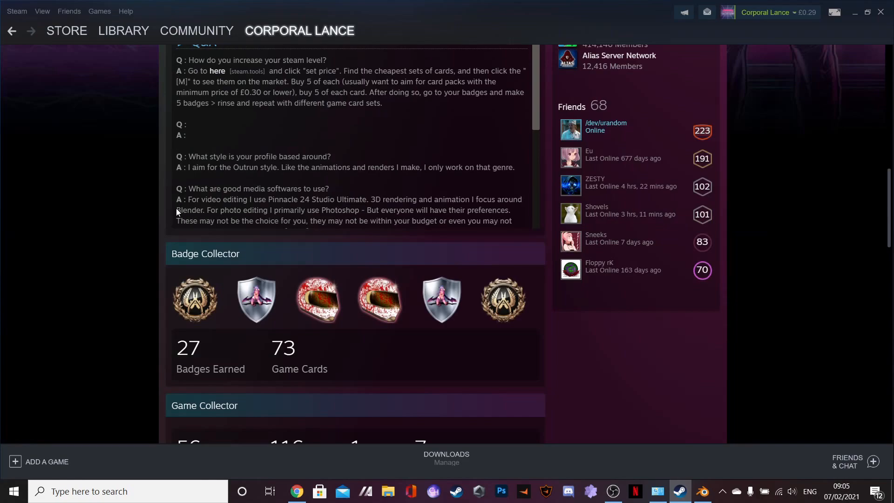
pyautogui.scroll(-18, 116, 213)
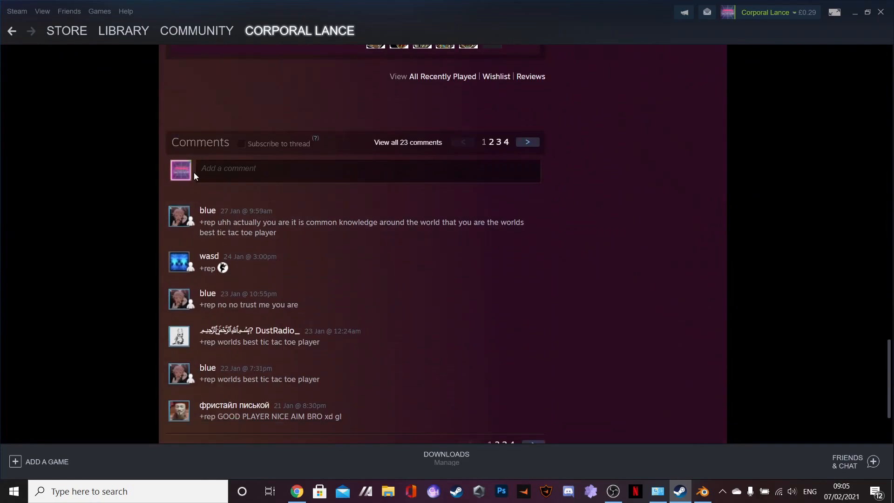
pyautogui.scroll(6, 105, 175)
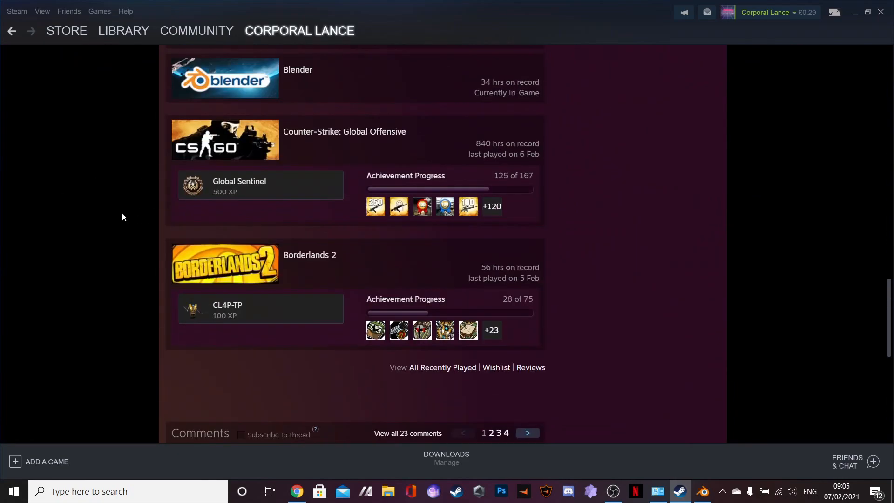
pyautogui.scroll(10, 122, 217)
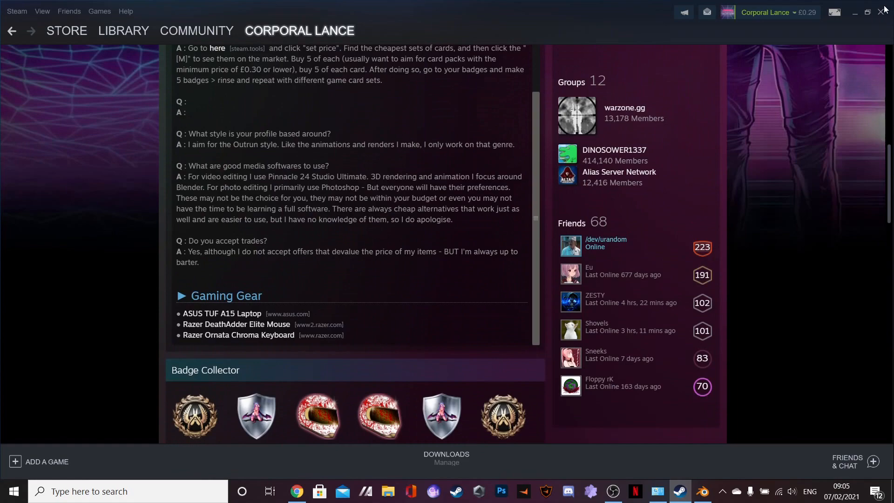
# Step: Switch to Blender and start a new General file
pyautogui.click(856, 13)
pyautogui.moveTo(395, 154)
pyautogui.mouseDown(button='middle')
pyautogui.moveTo(388, 154)
pyautogui.moveTo(411, 154)
pyautogui.mouseUp(button='middle')
pyautogui.click(25, 21)
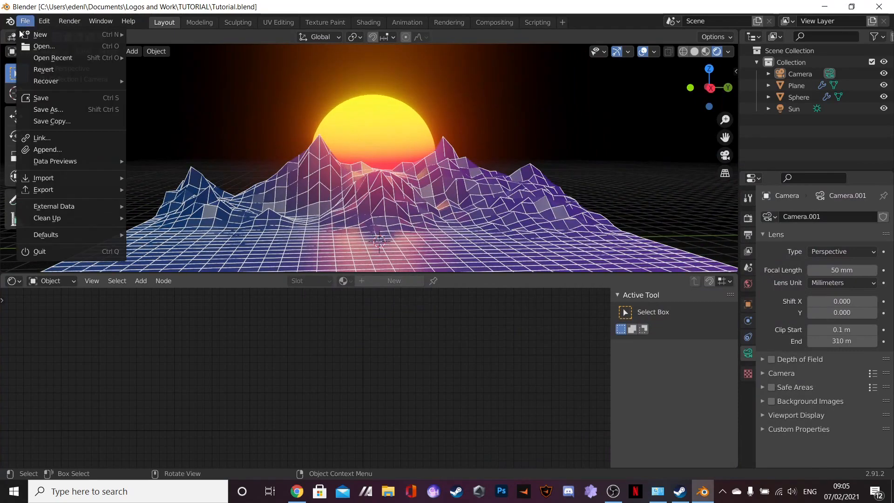
pyautogui.moveTo(44, 36)
pyautogui.click(157, 33)
# Step: Delete the default cube, camera and light from the scene
pyautogui.scroll(-5, 459, 189)
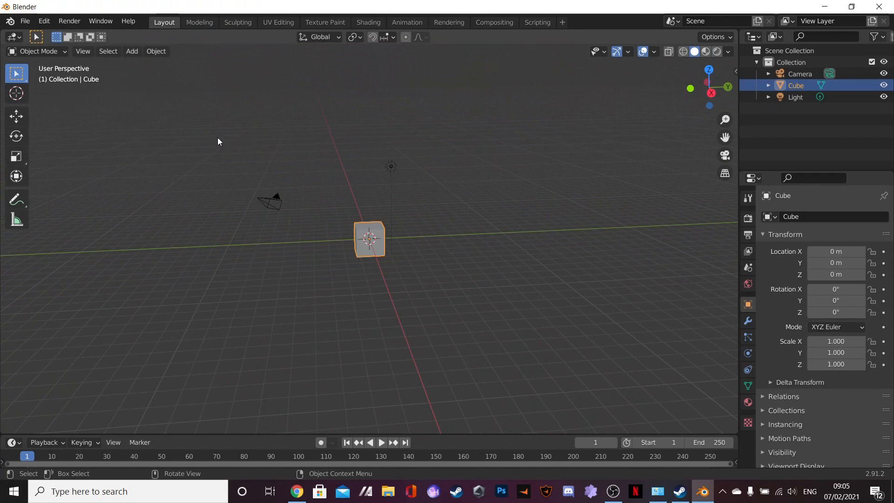
pyautogui.scroll(-1, 400, 233)
pyautogui.scroll(3, 360, 186)
pyautogui.hotkey('shift', 'b')
pyautogui.moveTo(163, 115); pyautogui.dragTo(515, 303)
pyautogui.press('Delete')
# Step: Start the Shortcut VUr shortcut display and hide the sidebar
pyautogui.click(735, 71)
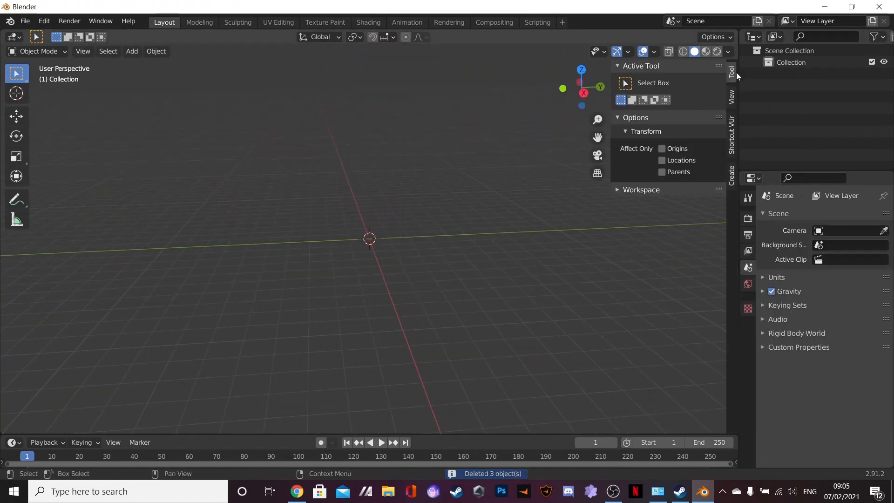
pyautogui.click(731, 140)
pyautogui.click(673, 84)
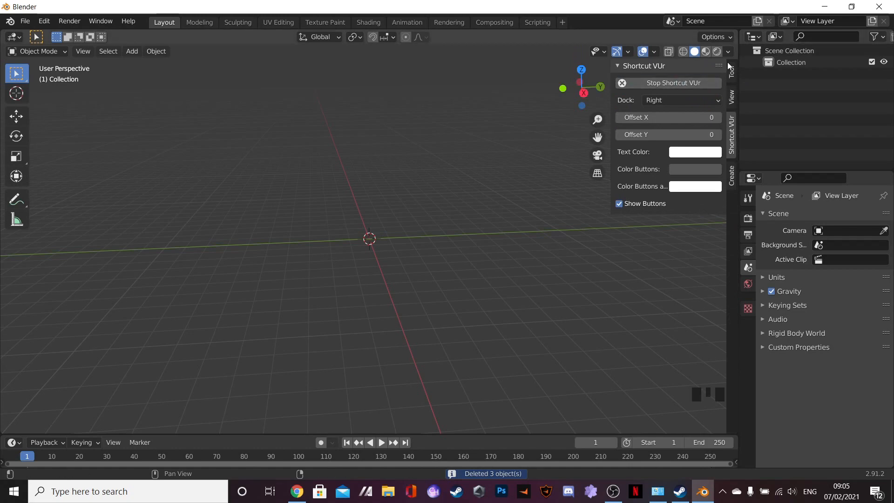
pyautogui.press('n')
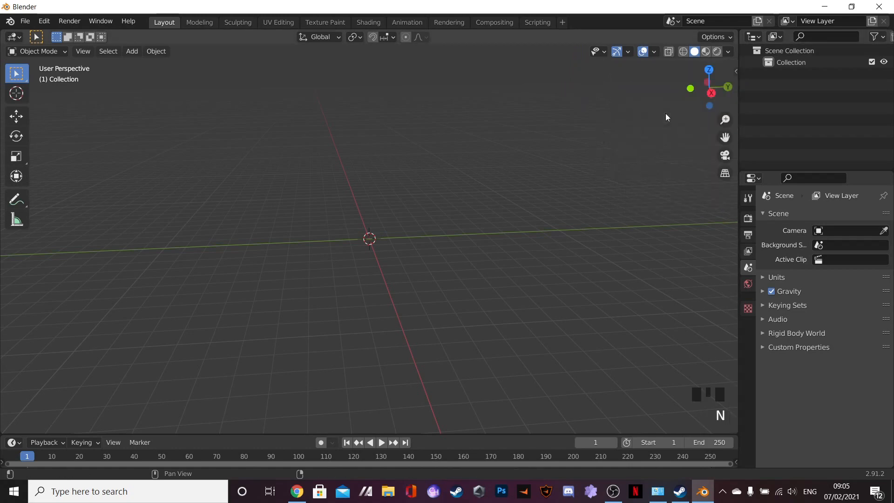
# Step: Play the timeline briefly, stop it, and return the playhead to frame 0
pyautogui.moveTo(355, 197); pyautogui.dragTo(300, 175, button='middle')
pyautogui.scroll(1, 303, 181)
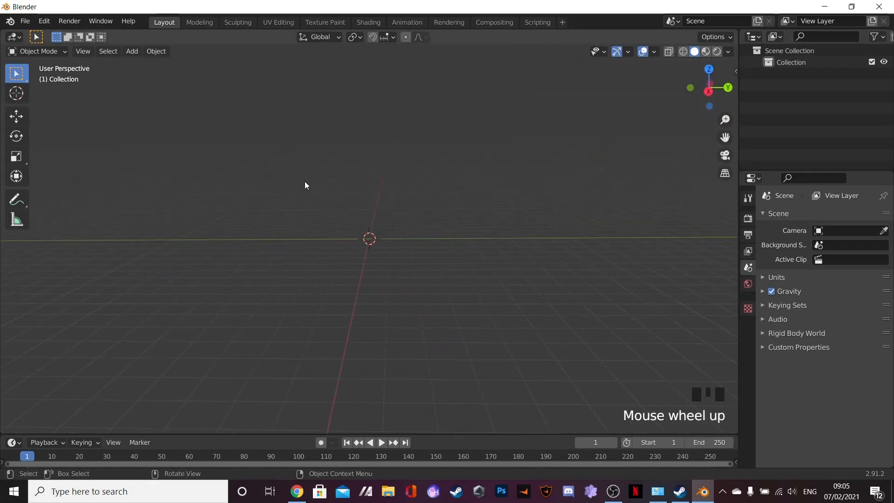
pyautogui.press('space')
pyautogui.press('space')
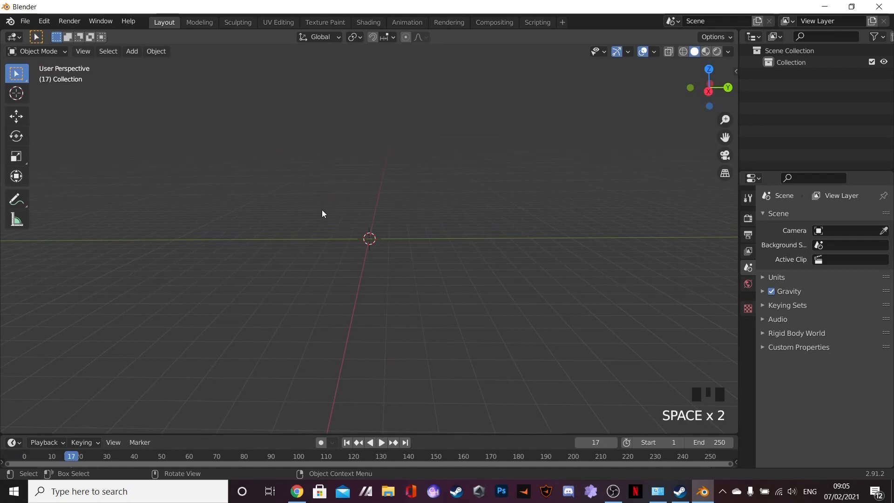
pyautogui.click(24, 457)
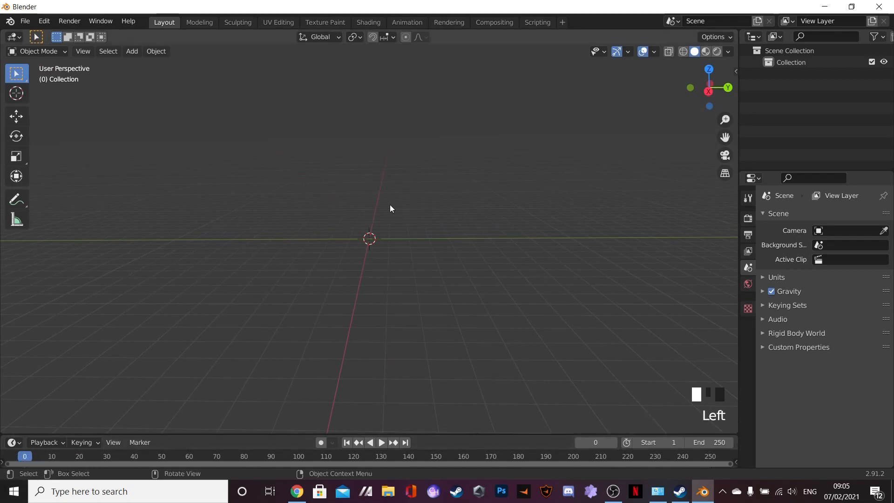
pyautogui.middleClick(358, 212)
pyautogui.moveTo(357, 212); pyautogui.dragTo(365, 227, button='middle')
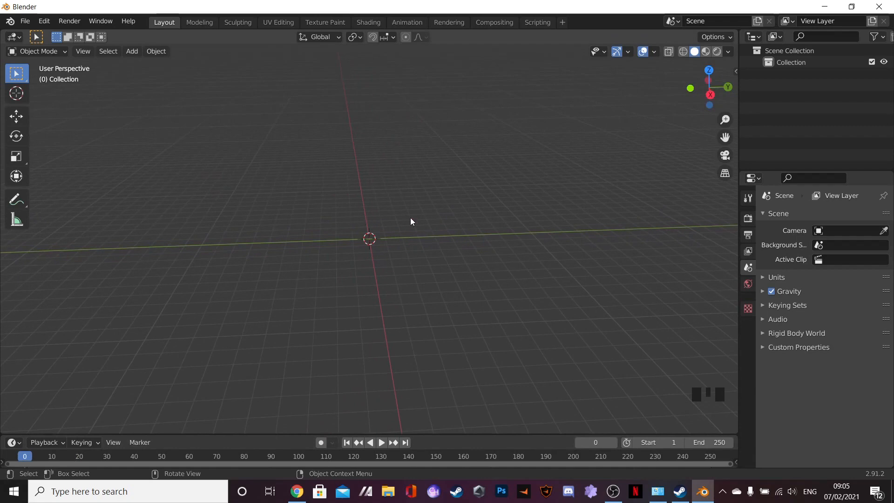
pyautogui.moveTo(392, 211); pyautogui.dragTo(343, 194, button='middle')
# Step: Switch to Steam, look at the profile's recent activity, and return to the empty Blender scene
pyautogui.hotkey('alt', 'Tab')
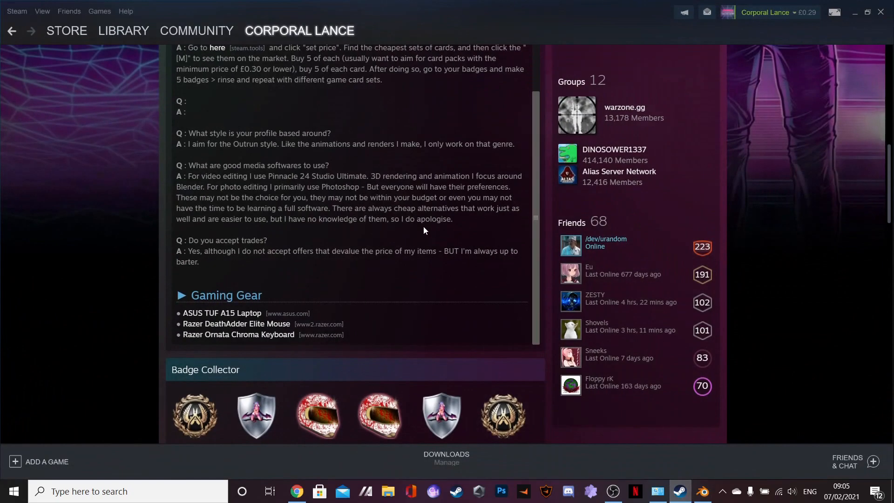
pyautogui.scroll(-10, 423, 228)
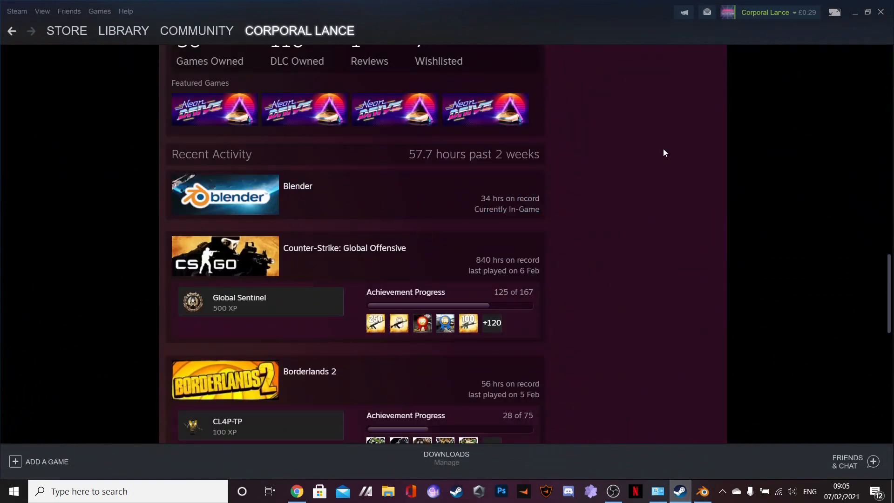
pyautogui.click(854, 14)
pyautogui.moveTo(398, 166); pyautogui.dragTo(409, 196, button='middle')
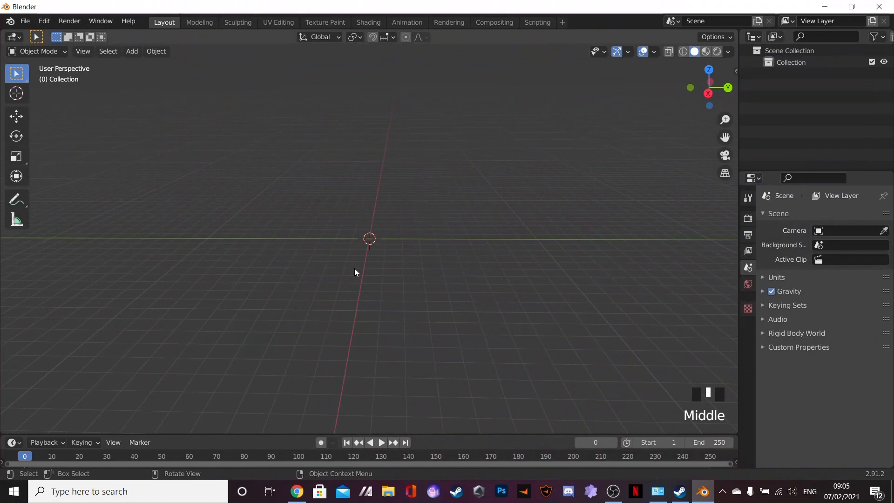
pyautogui.moveTo(412, 214); pyautogui.dragTo(383, 199, button='middle')
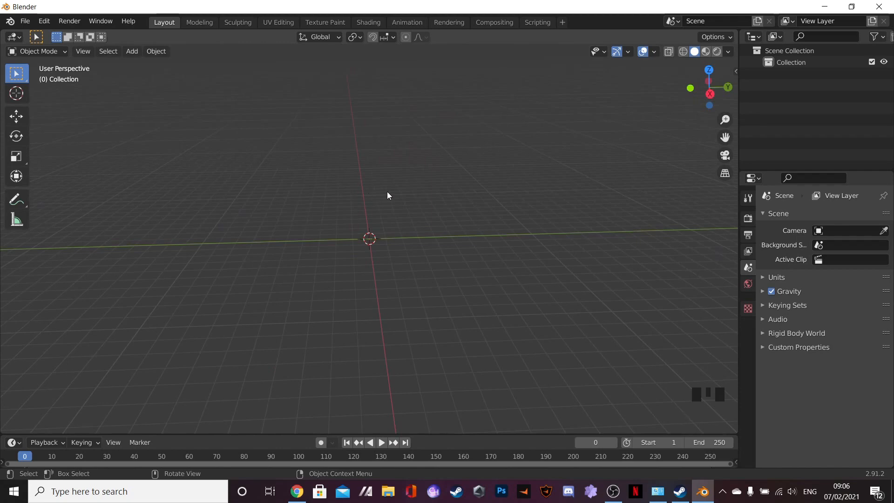
# Step: Add a mesh plane at the world origin
pyautogui.moveTo(384, 170); pyautogui.dragTo(369, 215, button='middle')
pyautogui.hotkey('shift', 'a')
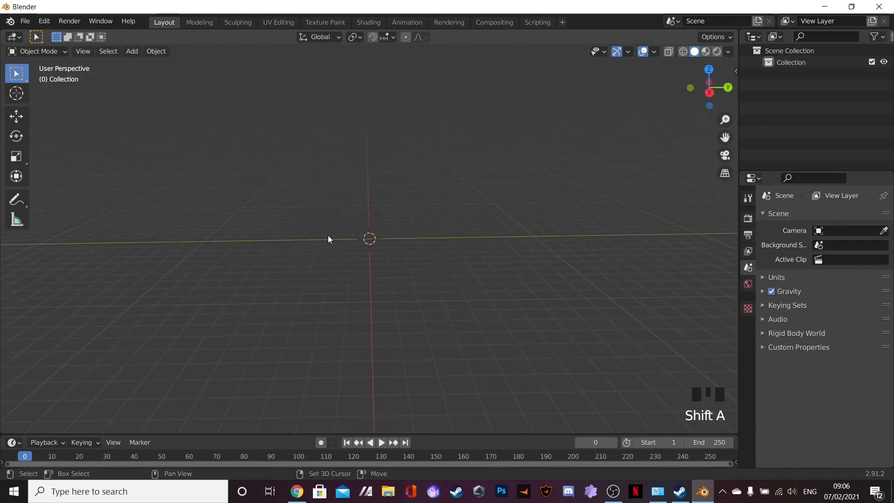
pyautogui.hotkey('shift', 'a')
pyautogui.moveTo(287, 236)
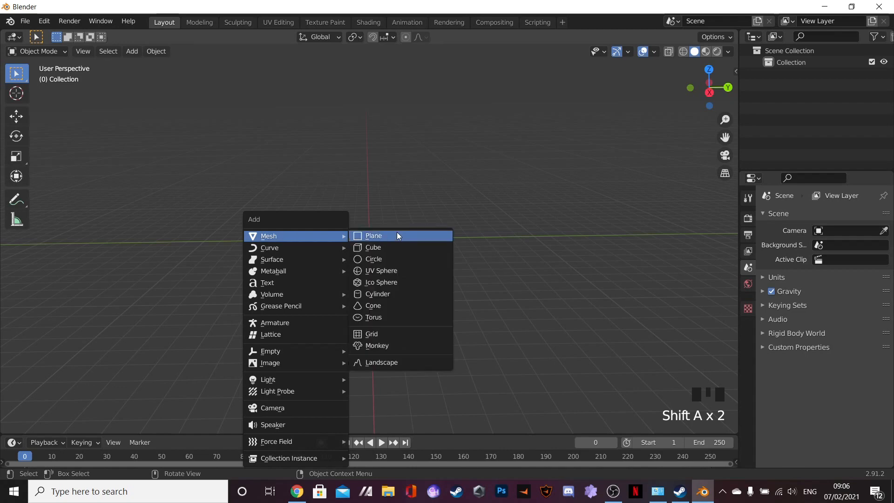
pyautogui.click(397, 233)
pyautogui.moveTo(393, 225); pyautogui.dragTo(202, 373, button='middle')
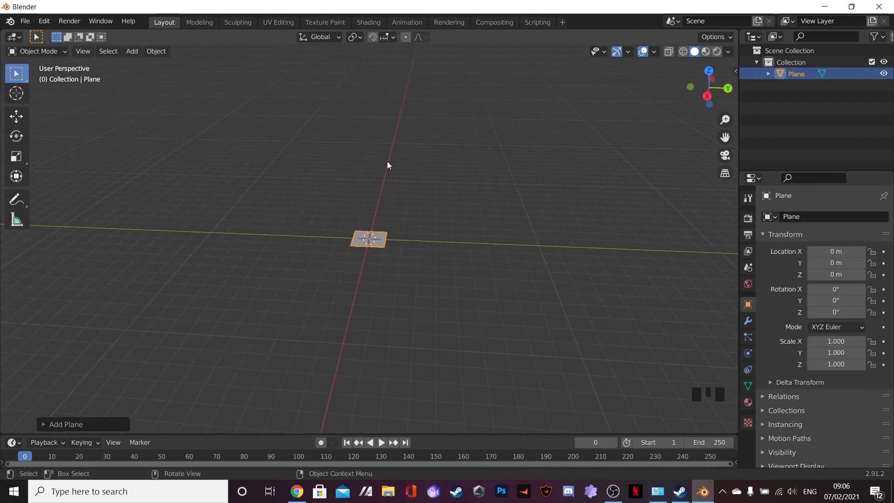
pyautogui.scroll(2, 369, 198)
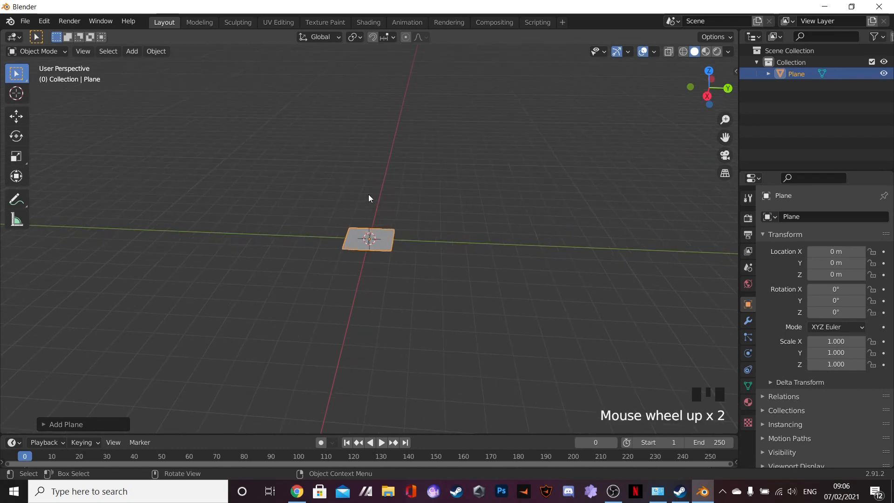
# Step: Delete the plane from the scene
pyautogui.click(349, 171)
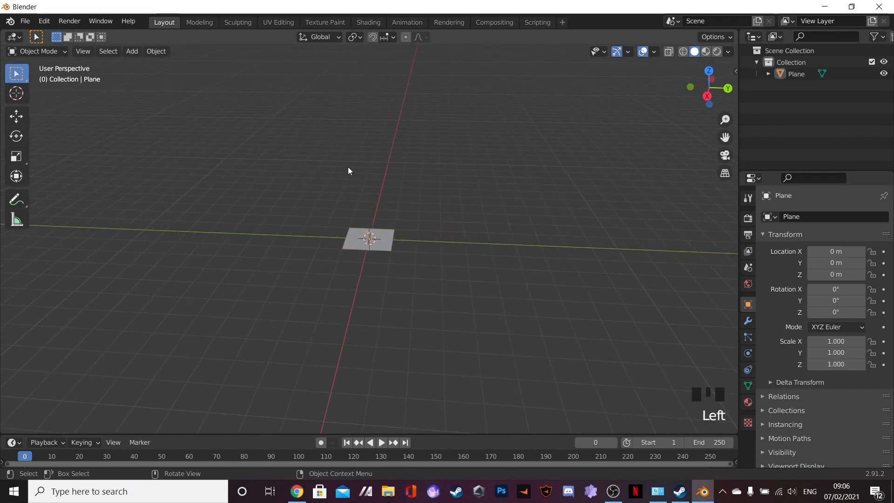
pyautogui.click(378, 230)
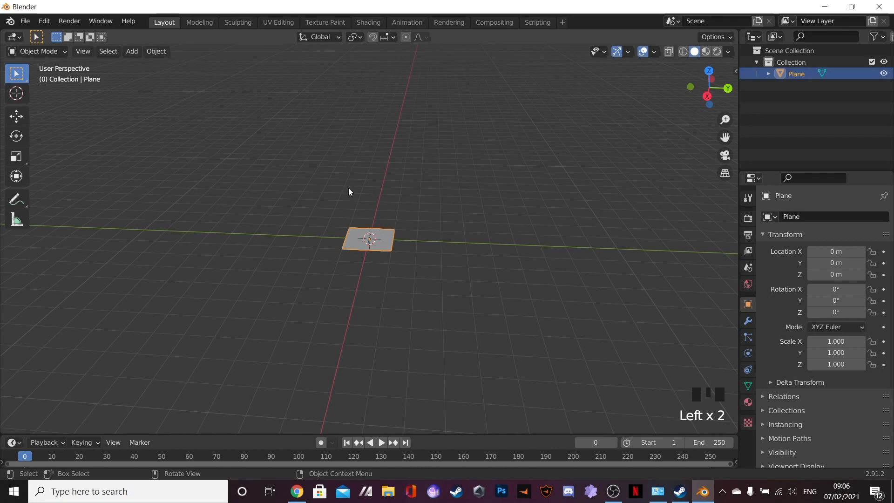
pyautogui.moveTo(372, 222); pyautogui.dragTo(375, 219, button='middle')
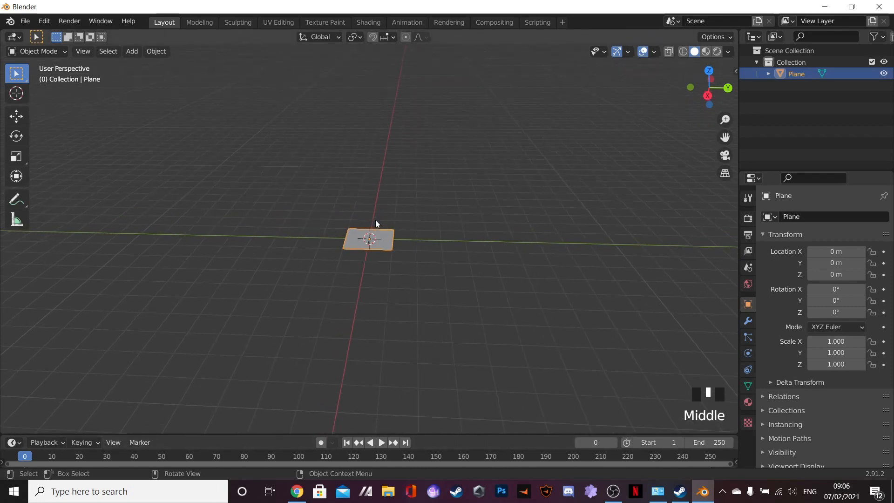
pyautogui.press('Delete')
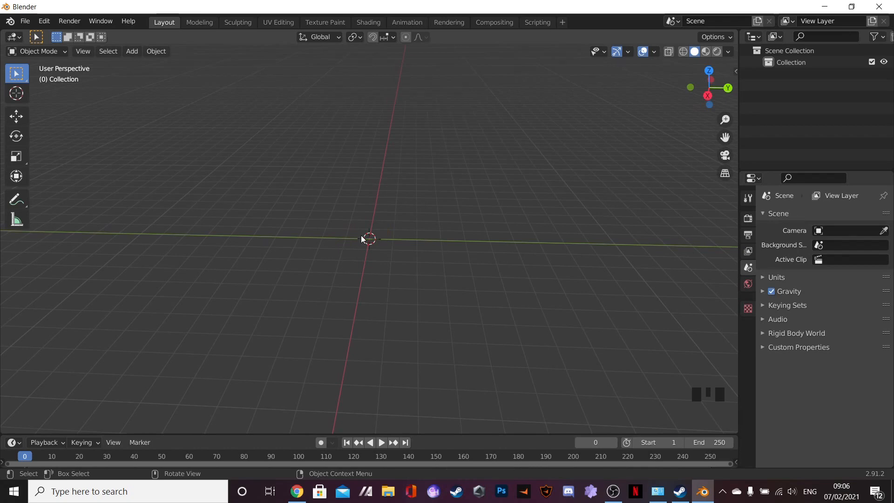
# Step: Add a mesh plane at the world origin and set its size to 200 m
pyautogui.hotkey('shift', 'a')
pyautogui.moveTo(361, 236)
pyautogui.click(394, 236)
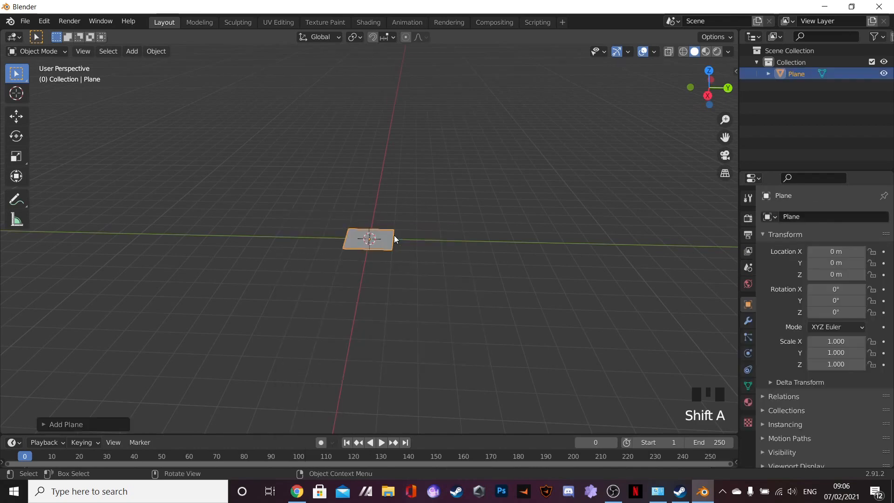
pyautogui.click(52, 424)
pyautogui.click(151, 323)
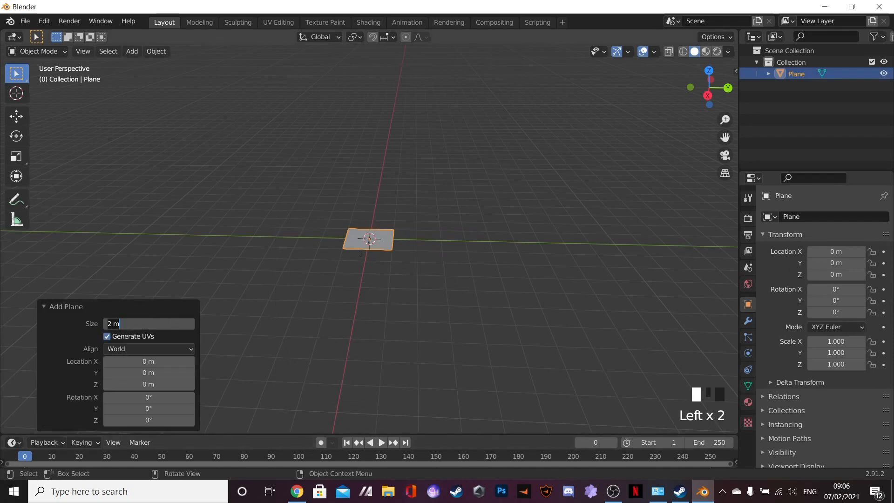
pyautogui.press('BackSpace')
pyautogui.press('BackSpace')
pyautogui.write('00')
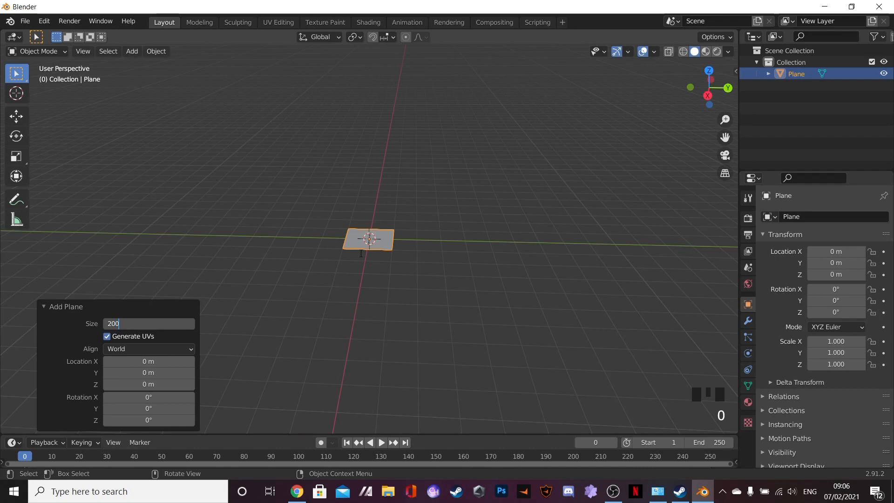
pyautogui.press('Return')
# Step: Deselect the enlarged plane and examine it from several distances and angles
pyautogui.scroll(-10, 372, 238)
pyautogui.moveTo(429, 185); pyautogui.dragTo(443, 212, button='middle')
pyautogui.moveTo(357, 214); pyautogui.dragTo(413, 145, button='middle')
pyautogui.click(413, 146)
pyautogui.scroll(-6, 362, 185)
pyautogui.moveTo(361, 186); pyautogui.dragTo(317, 222, button='middle')
pyautogui.moveTo(417, 212); pyautogui.dragTo(374, 238, button='middle')
pyautogui.scroll(4, 305, 235)
pyautogui.moveTo(305, 235); pyautogui.dragTo(354, 221, button='middle')
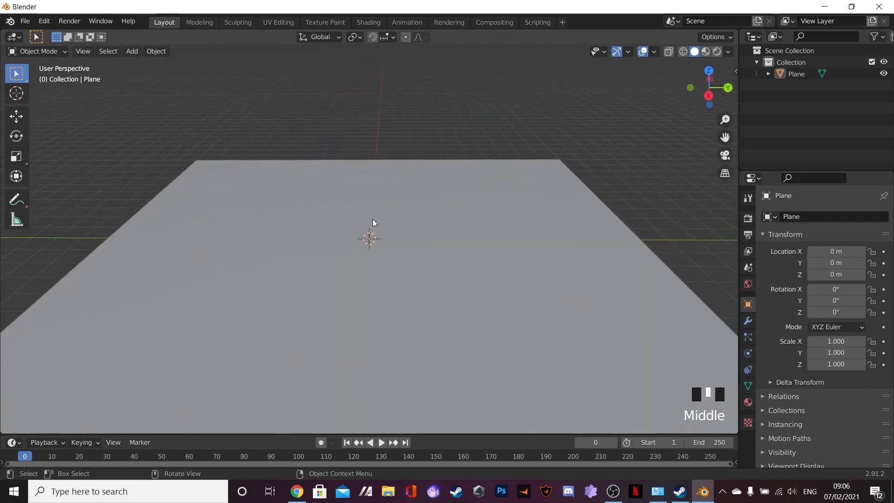
# Step: Keep Eevee as the render engine and set the render sampling to 400
pyautogui.click(748, 217)
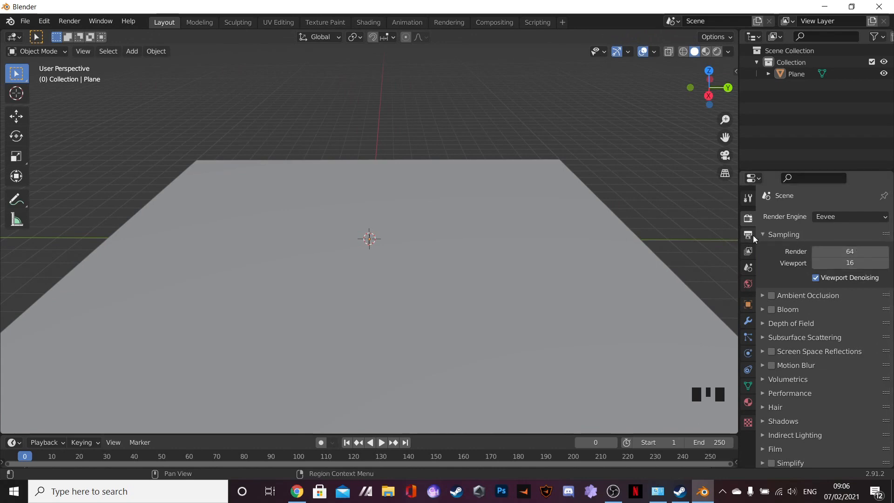
pyautogui.click(851, 215)
pyautogui.click(846, 230)
pyautogui.doubleClick(848, 250)
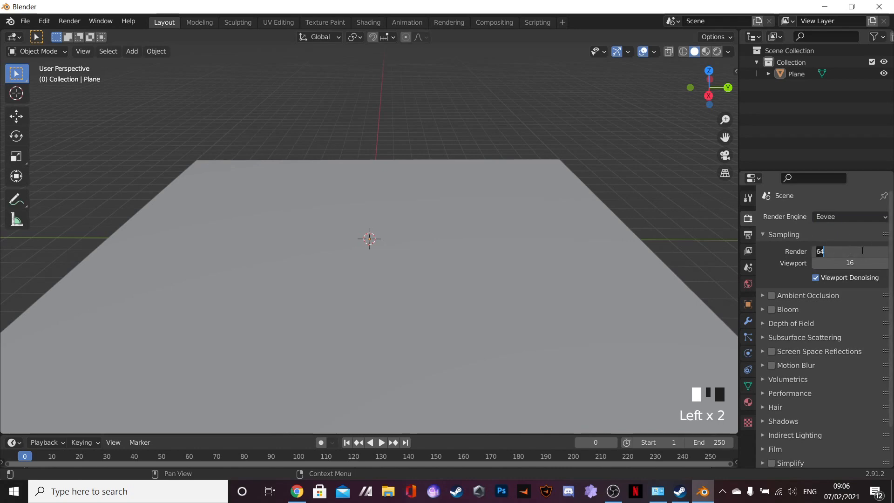
pyautogui.write('400')
pyautogui.press('Return')
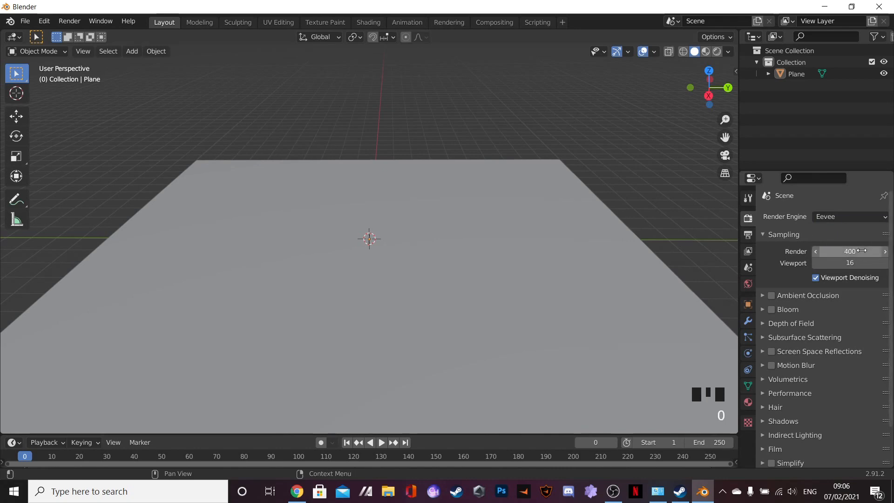
# Step: Set the viewport sampling to 200
pyautogui.click(847, 263)
pyautogui.write('400')
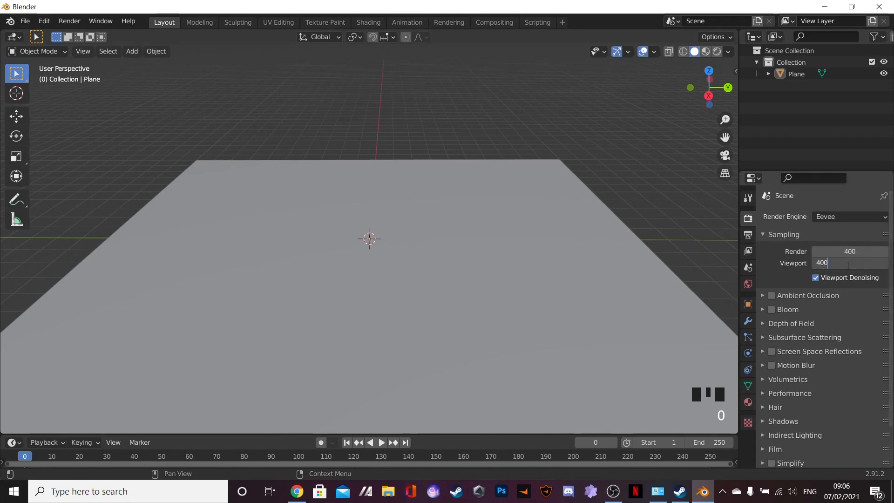
pyautogui.press('BackSpace')
pyautogui.press('BackSpace')
pyautogui.press('BackSpace')
pyautogui.write('200')
pyautogui.press('Return')
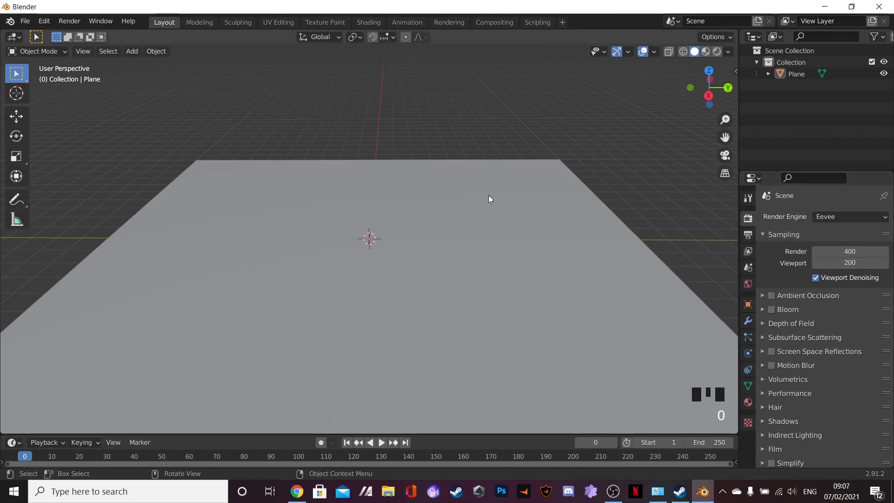
# Step: Enable Bloom in the Eevee render settings, leaving Screen Space Reflections off
pyautogui.moveTo(482, 181); pyautogui.dragTo(479, 167, button='middle')
pyautogui.click(477, 153)
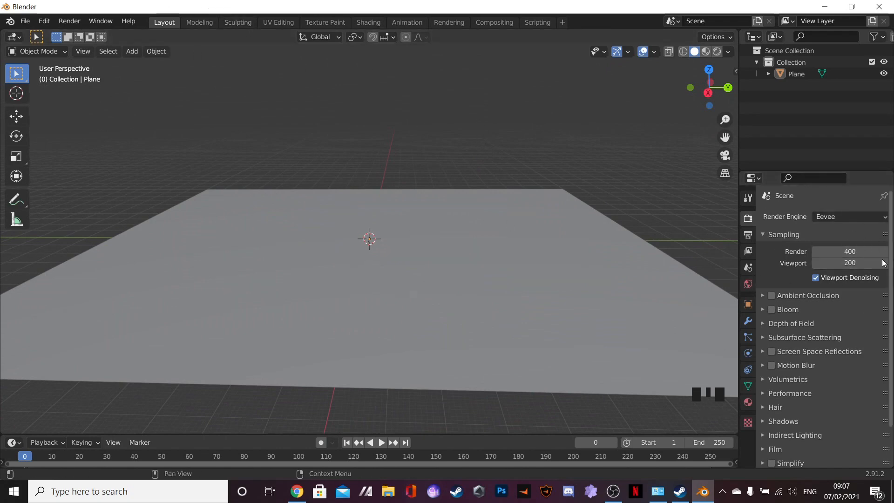
pyautogui.moveTo(331, 207); pyautogui.dragTo(415, 196, button='middle')
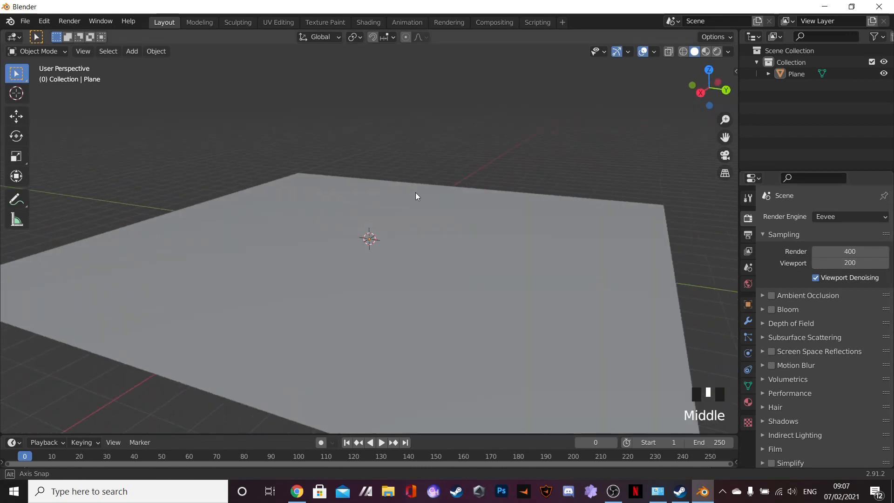
pyautogui.moveTo(307, 206); pyautogui.dragTo(323, 195, button='middle')
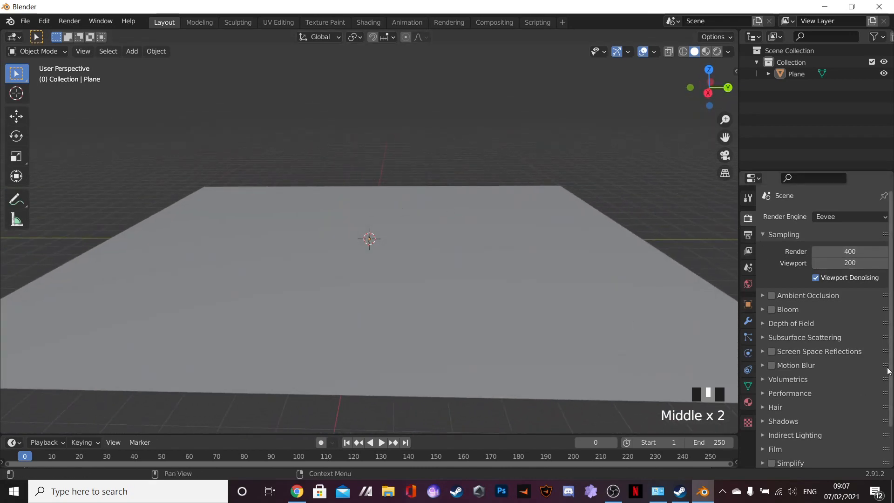
pyautogui.click(773, 310)
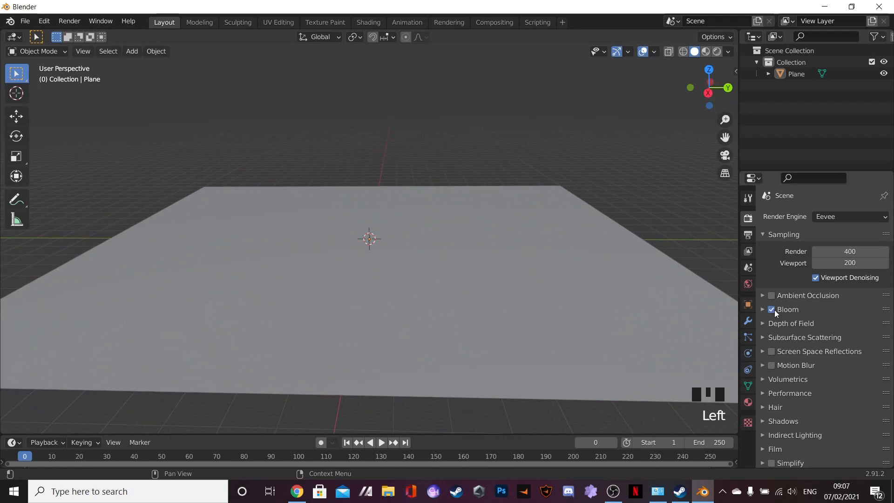
pyautogui.click(780, 352)
pyautogui.click(771, 352)
pyautogui.moveTo(406, 227); pyautogui.dragTo(420, 230, button='middle')
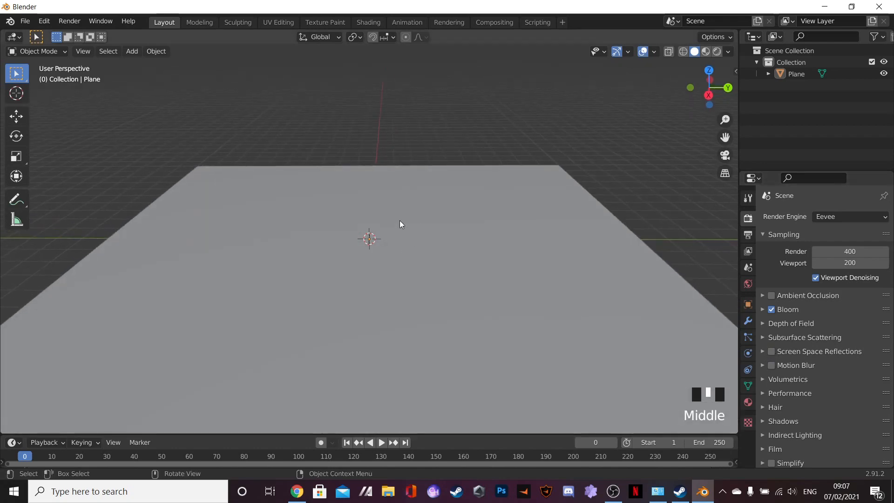
# Step: Select the plane and switch it to Edit Mode
pyautogui.click(486, 261)
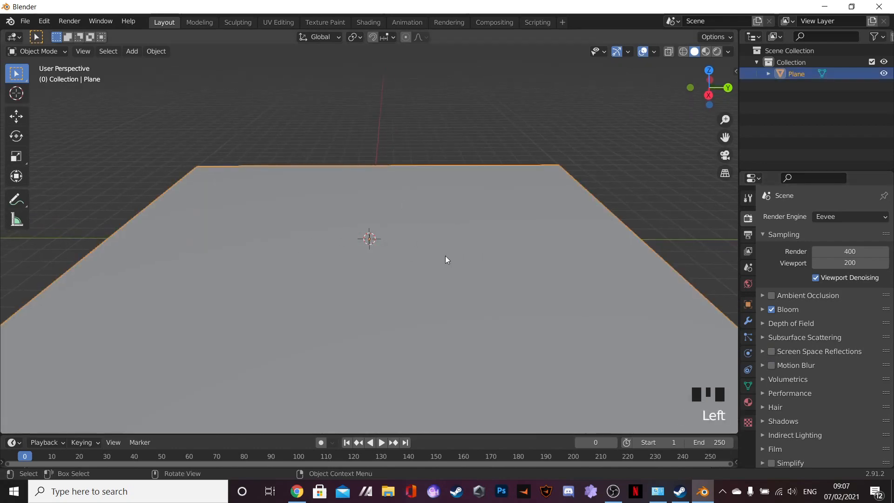
pyautogui.press('Tab')
pyautogui.press('Tab')
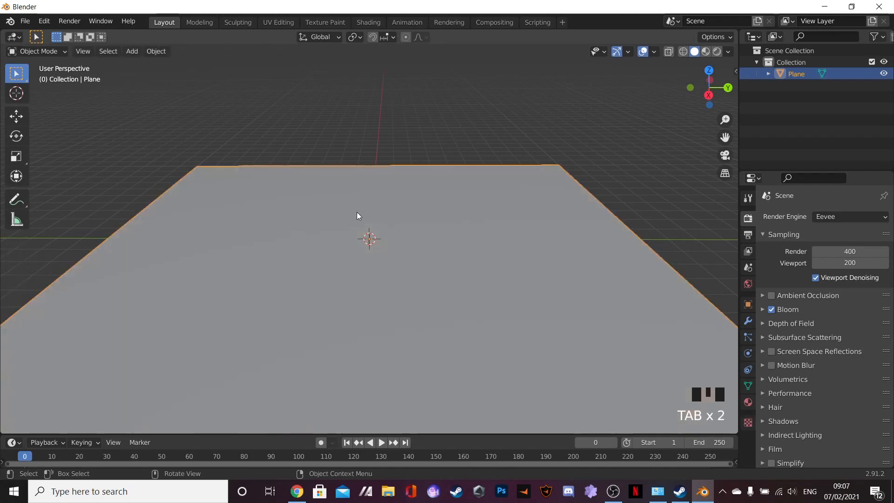
pyautogui.click(59, 52)
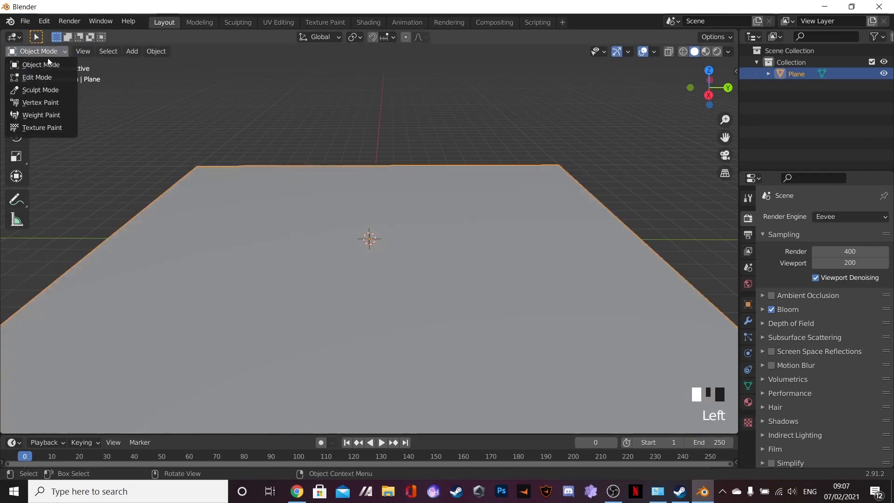
pyautogui.click(43, 82)
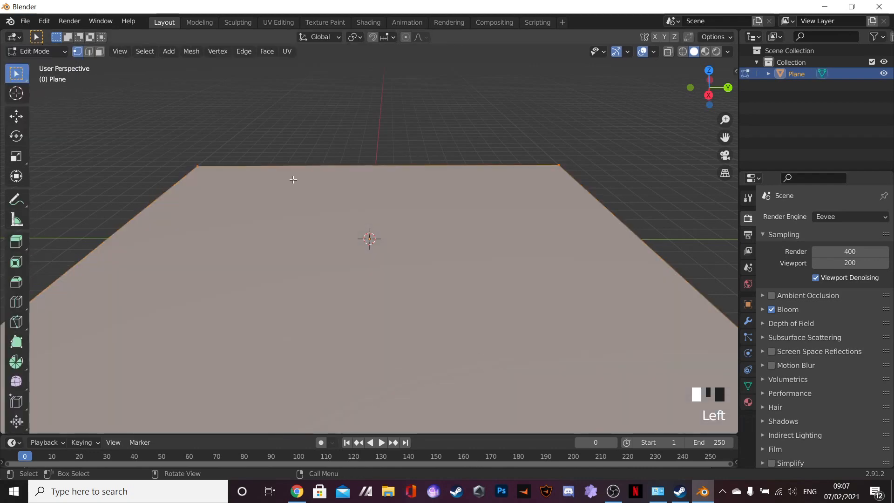
pyautogui.press('Tab')
pyautogui.press('Tab')
# Step: Subdivide the whole plane mesh
pyautogui.moveTo(399, 229); pyautogui.dragTo(385, 217, button='middle')
pyautogui.scroll(-2, 356, 281)
pyautogui.rightClick(384, 216)
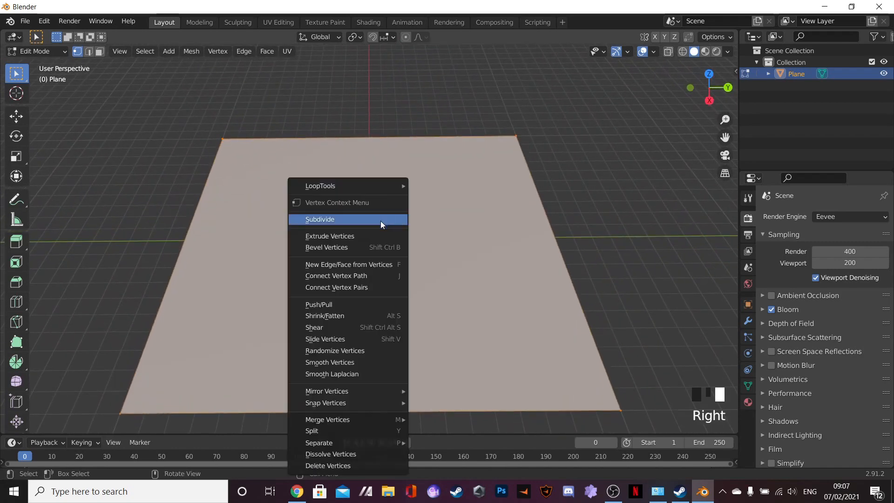
pyautogui.click(344, 218)
# Step: Set the number of cuts of the plane's subdivision to 35
pyautogui.moveTo(421, 217); pyautogui.dragTo(227, 263, button='middle')
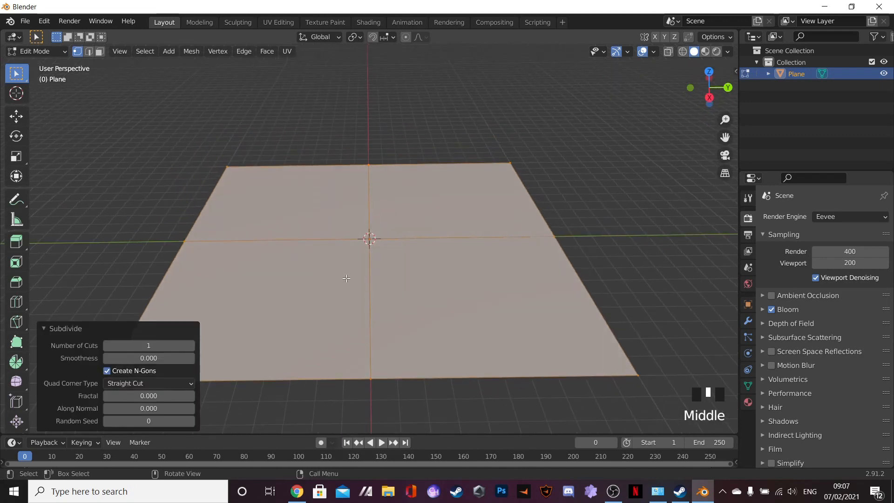
pyautogui.moveTo(364, 231); pyautogui.dragTo(227, 199, button='middle')
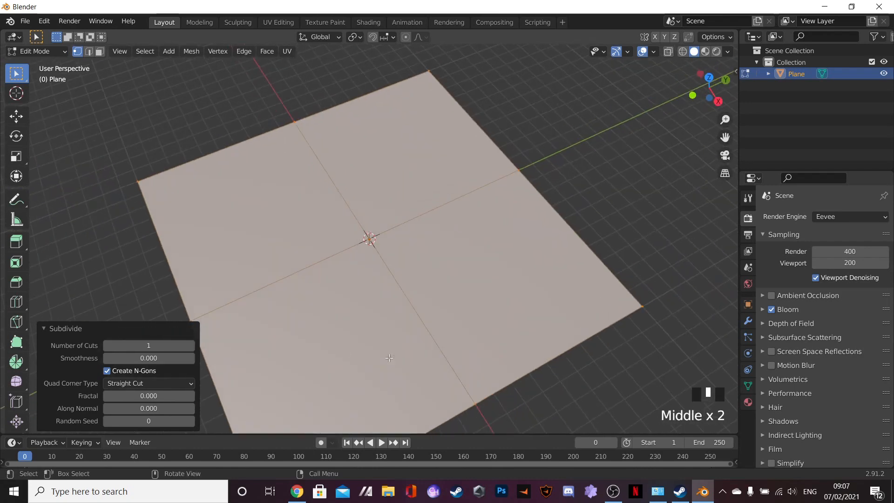
pyautogui.moveTo(388, 325); pyautogui.dragTo(375, 304, button='middle')
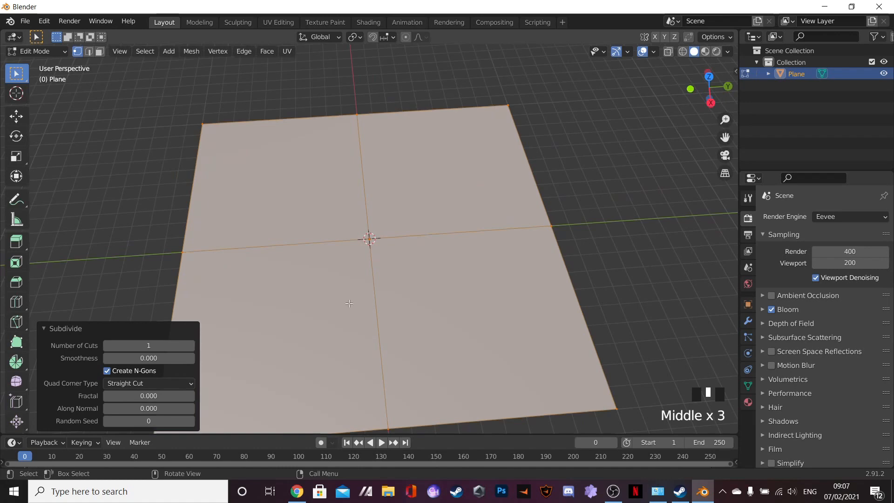
pyautogui.scroll(3, 331, 182)
pyautogui.scroll(-3, 393, 196)
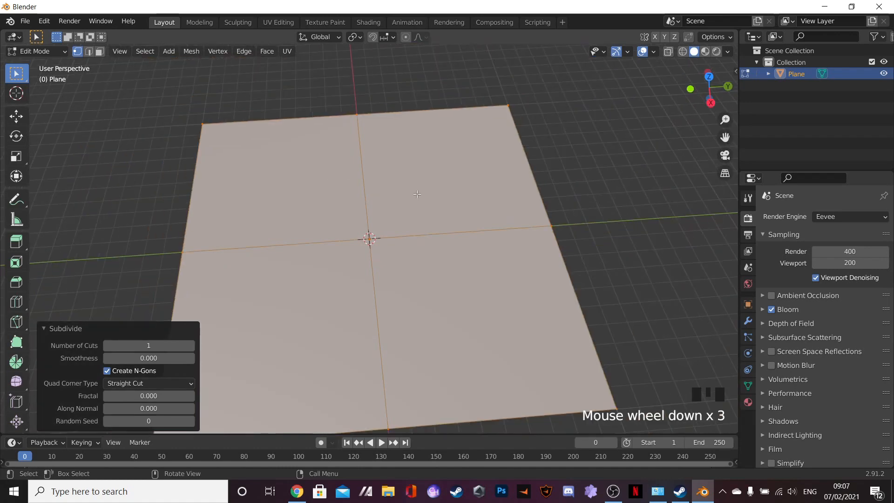
pyautogui.scroll(-1, 161, 334)
pyautogui.scroll(4, 345, 241)
pyautogui.moveTo(241, 318); pyautogui.dragTo(391, 129, button='middle')
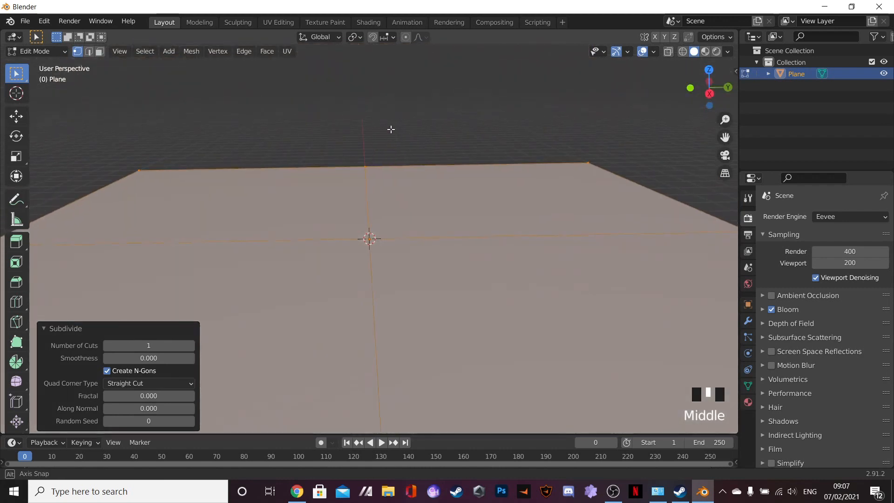
pyautogui.click(149, 344)
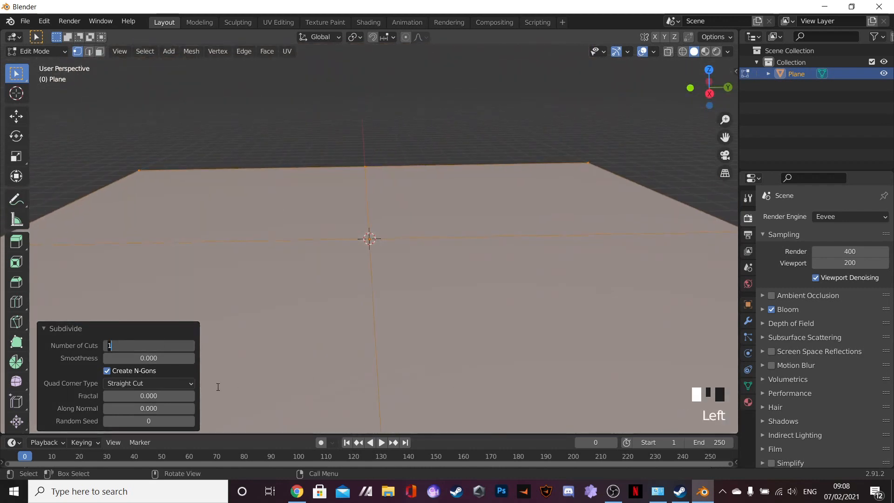
pyautogui.write('35')
pyautogui.press('Return')
# Step: Inspect the subdivided grid up close and from a low angle, and clear the selection of all its vertices
pyautogui.moveTo(390, 255); pyautogui.dragTo(395, 181, button='middle')
pyautogui.scroll(-2, 412, 186)
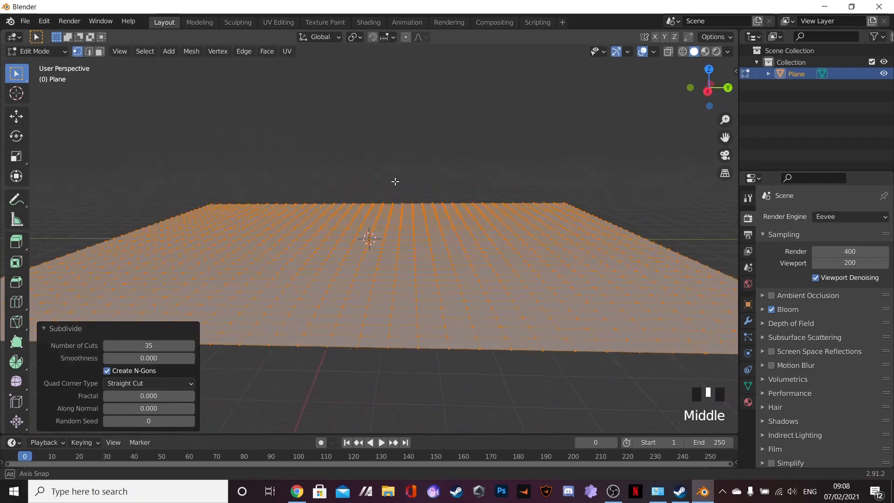
pyautogui.moveTo(598, 157); pyautogui.dragTo(358, 162, button='middle')
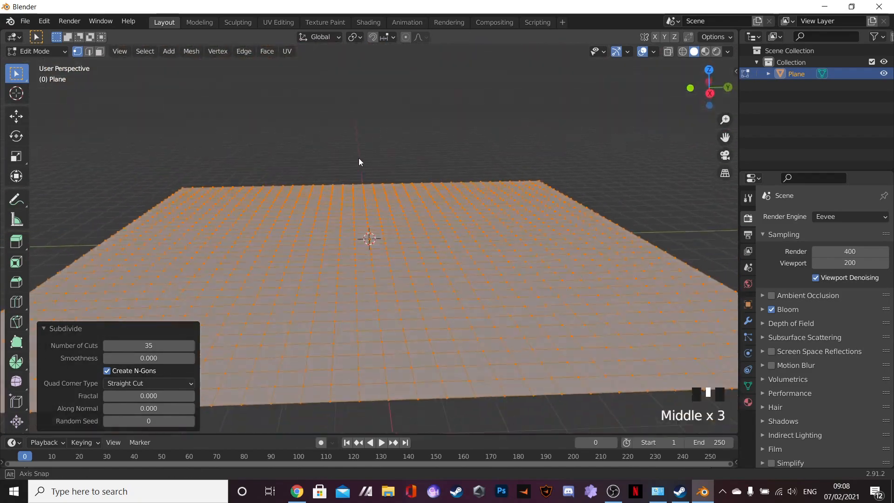
pyautogui.scroll(6, 369, 259)
pyautogui.scroll(4, 366, 292)
pyautogui.moveTo(366, 292); pyautogui.dragTo(370, 254, button='middle')
pyautogui.moveTo(372, 268); pyautogui.dragTo(367, 274, button='middle')
pyautogui.moveTo(149, 345); pyautogui.dragTo(154, 345)
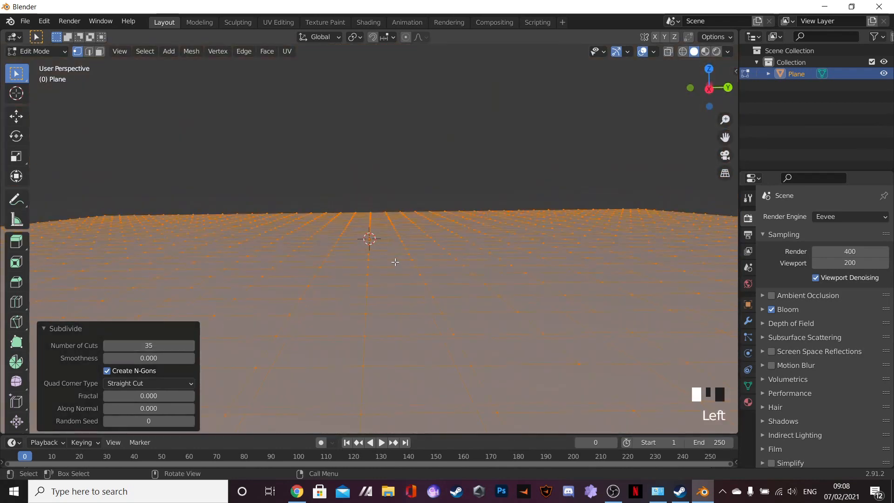
pyautogui.click(396, 263)
# Step: Examine the plane's vertex grid from several angles, especially the area around its far corner
pyautogui.moveTo(395, 264); pyautogui.dragTo(376, 164, button='middle')
pyautogui.scroll(-1, 384, 213)
pyautogui.moveTo(419, 142); pyautogui.dragTo(220, 163, button='middle')
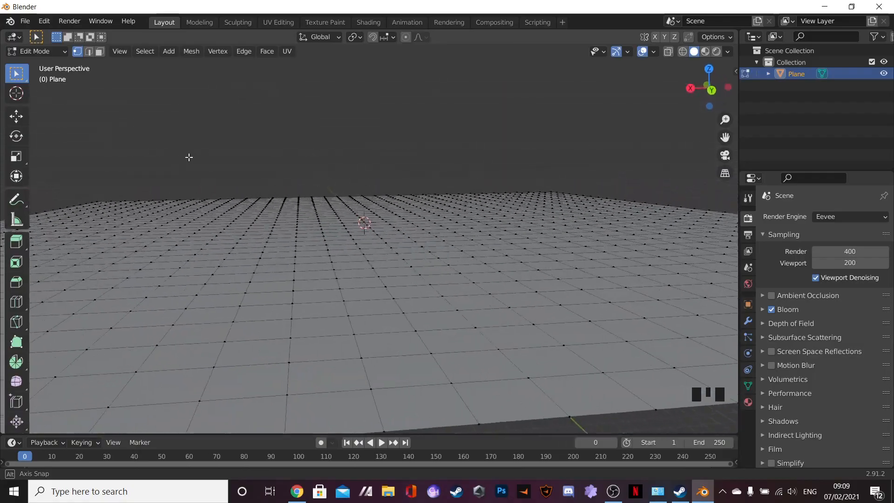
pyautogui.moveTo(189, 161); pyautogui.dragTo(332, 171, button='middle')
pyautogui.scroll(-3, 422, 267)
pyautogui.moveTo(413, 200); pyautogui.dragTo(327, 191, button='middle')
pyautogui.scroll(1, 372, 225)
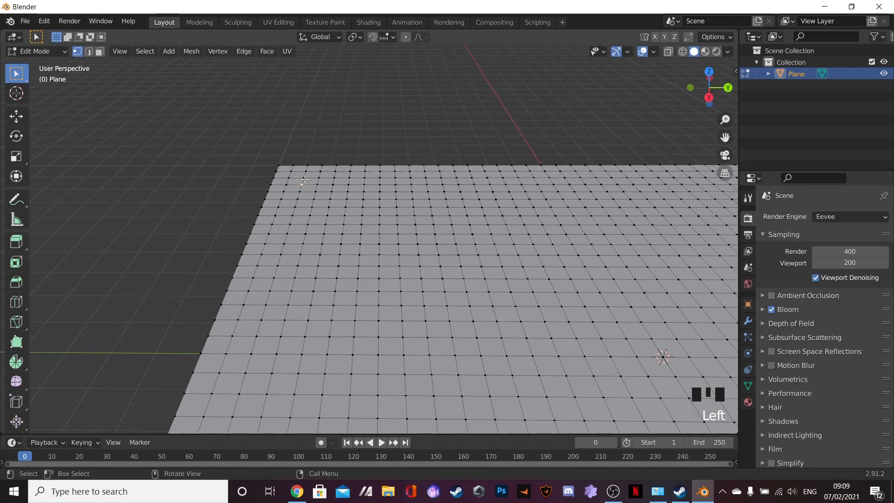
pyautogui.keyDown('shift'); pyautogui.moveTo(352, 179); pyautogui.dragTo(195, 165, button='middle'); pyautogui.keyUp('shift')
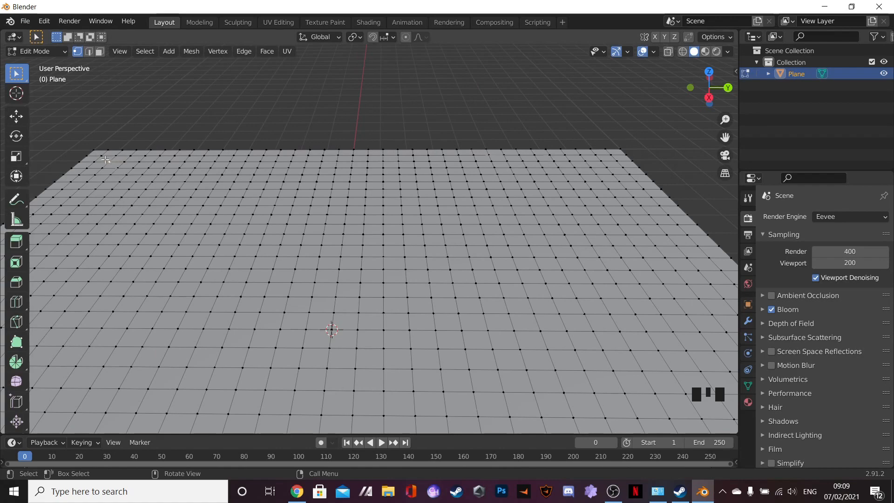
pyautogui.moveTo(107, 161); pyautogui.dragTo(286, 199, button='middle')
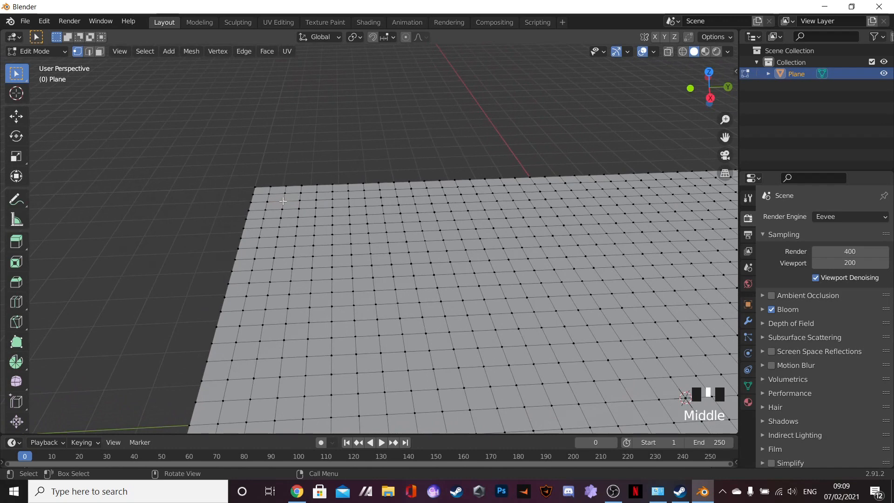
pyautogui.scroll(-1, 433, 206)
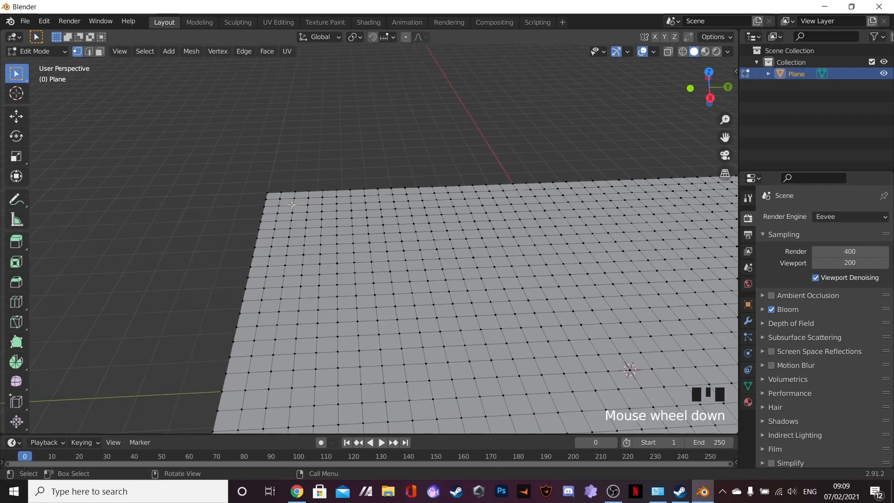
# Step: Turn on proportional editing with the Smooth falloff
pyautogui.click(405, 38)
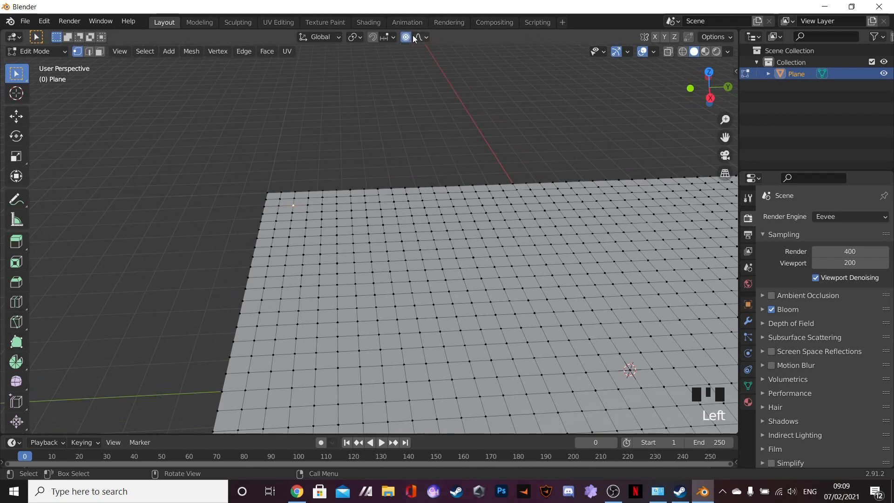
pyautogui.click(420, 37)
pyautogui.moveTo(291, 204); pyautogui.dragTo(303, 224, button='middle')
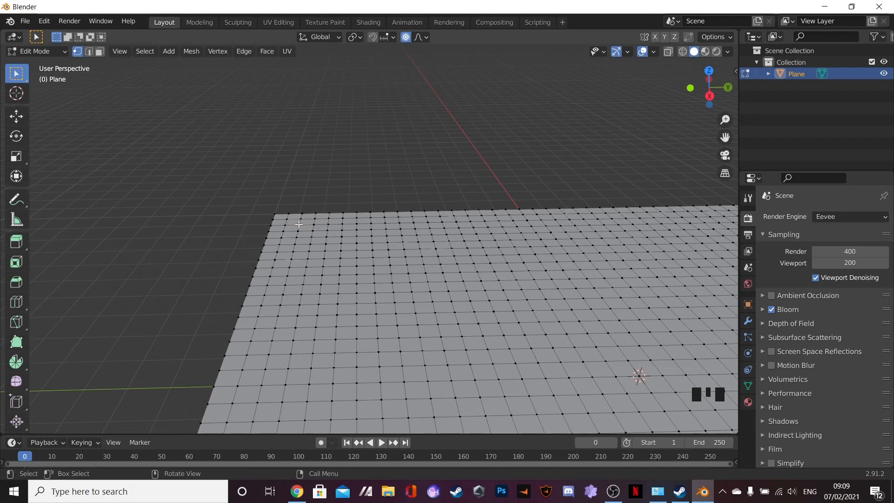
# Step: Try moving the vertex near the plane's far-left corner while enlarging the proportional size to about 37.4, and cancel the move
pyautogui.press('g')
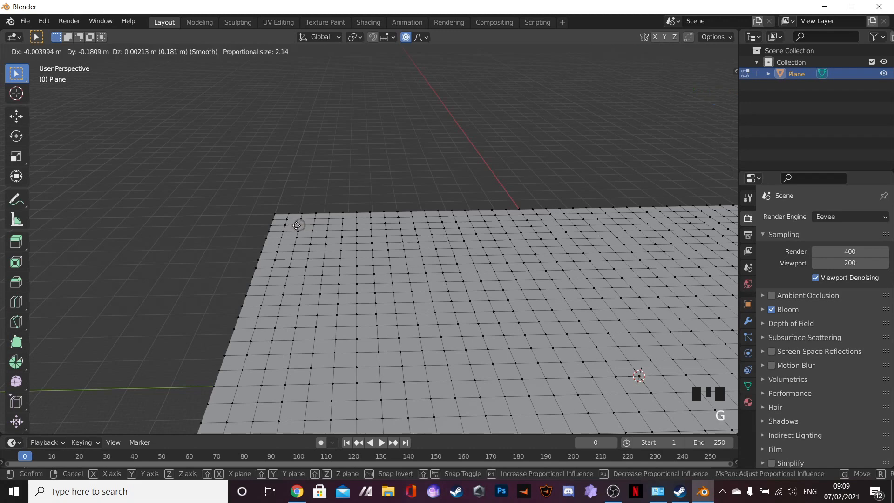
pyautogui.scroll(-12, 296, 225)
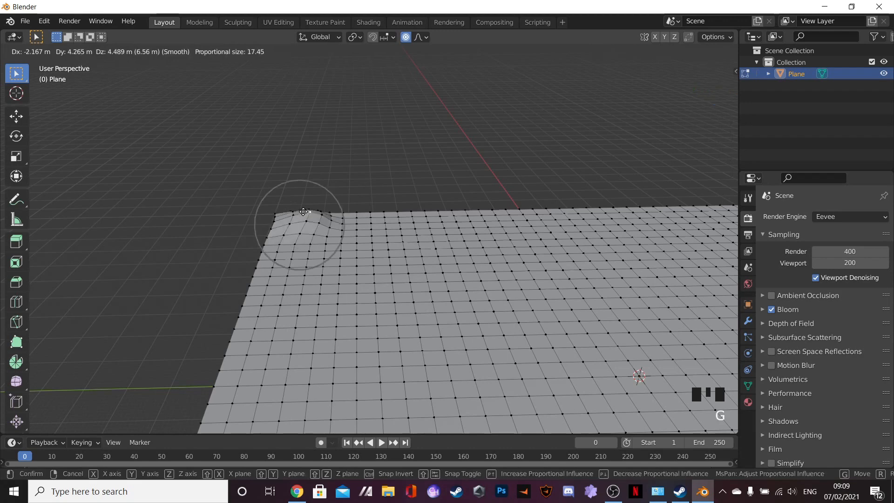
pyautogui.scroll(20, 296, 226)
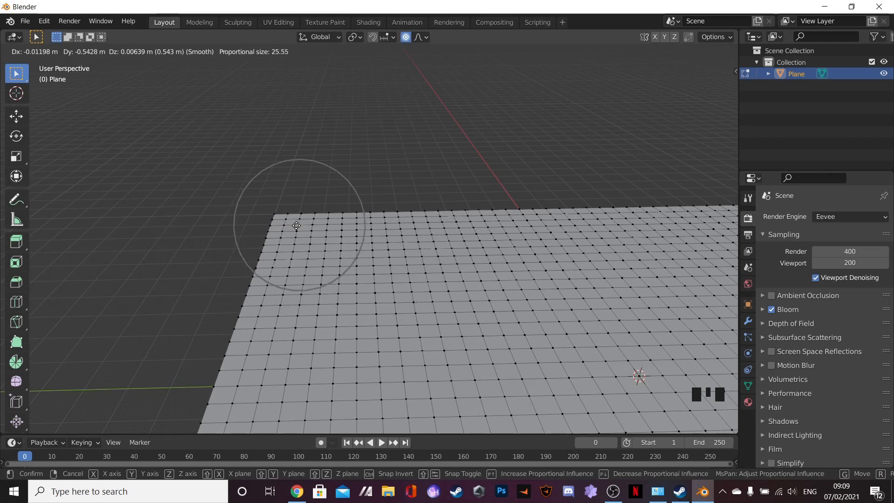
pyautogui.scroll(7, 296, 225)
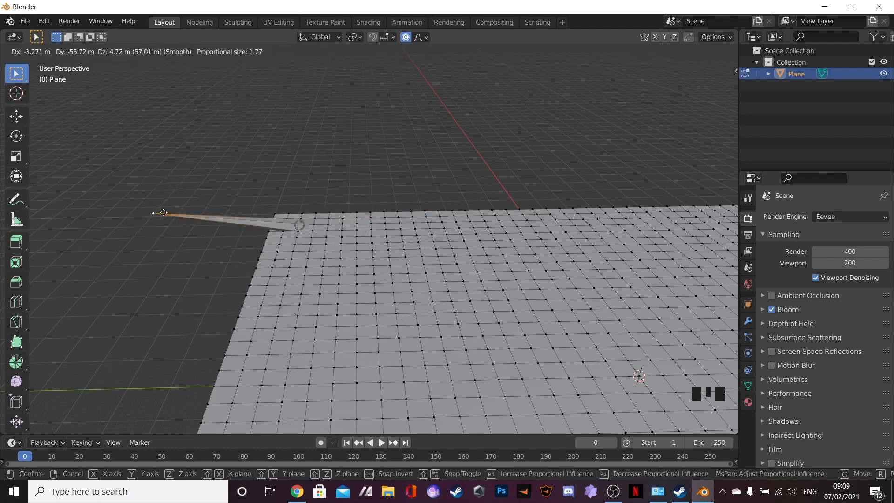
pyautogui.scroll(-18, 302, 201)
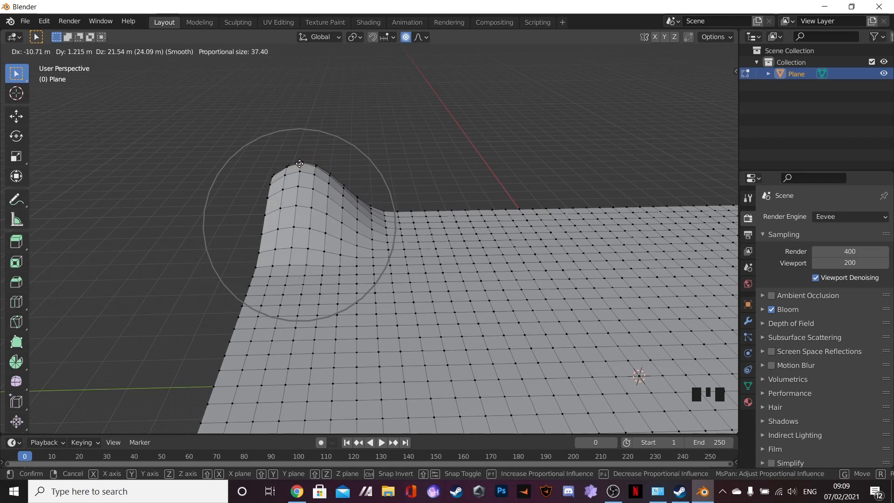
pyautogui.press('Escape')
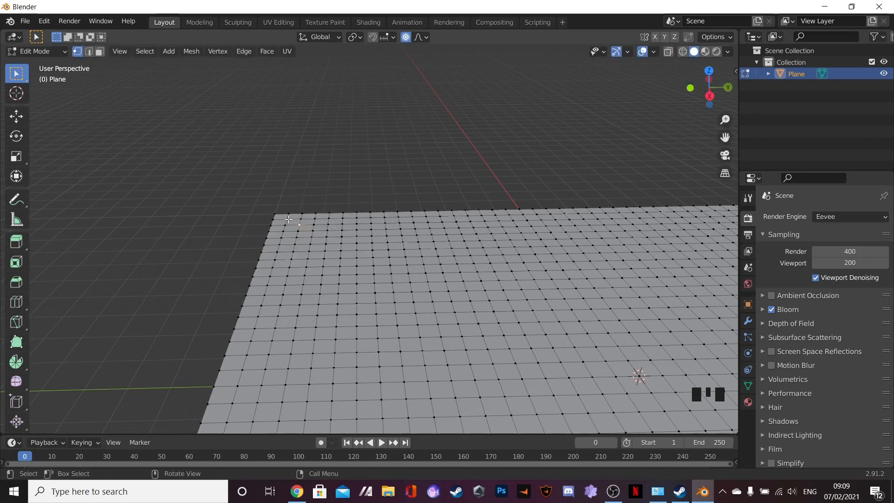
pyautogui.press('g')
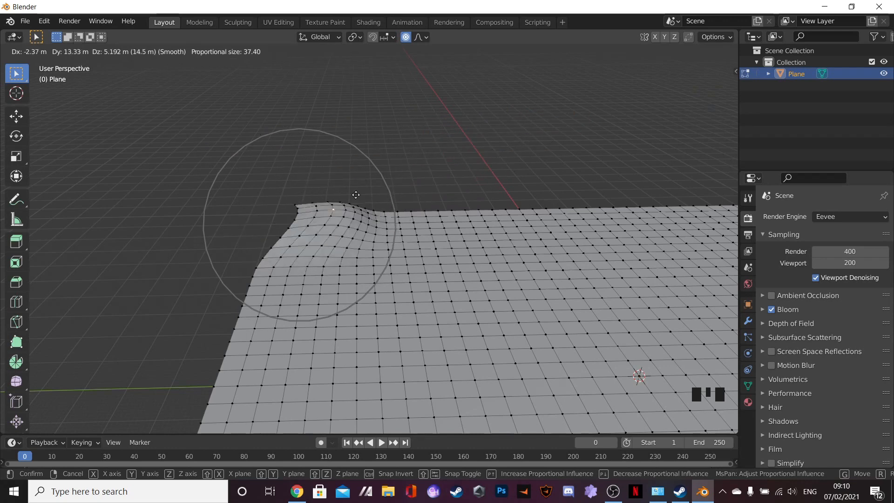
pyautogui.rightClick(392, 149)
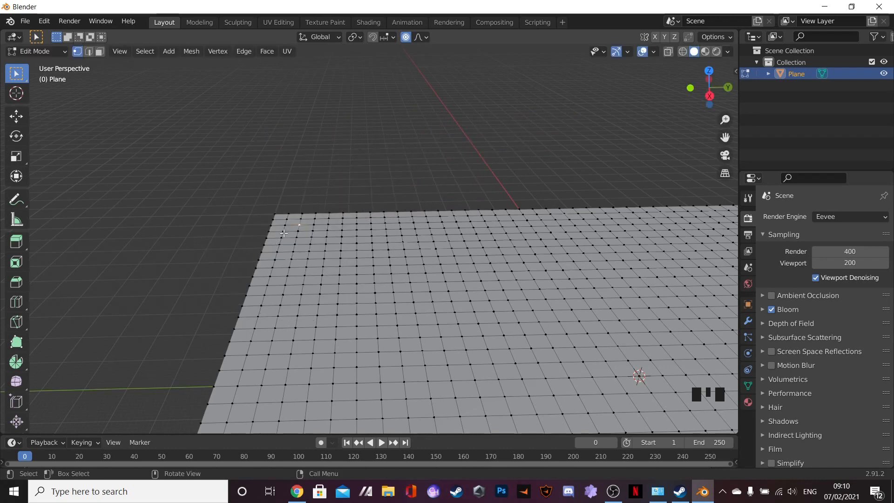
pyautogui.press('g')
pyautogui.rightClick(297, 216)
# Step: Raise the vertex near the plane's far-left corner about 15.5 m along global Z, and lower it back by about 4.2 m
pyautogui.press('g')
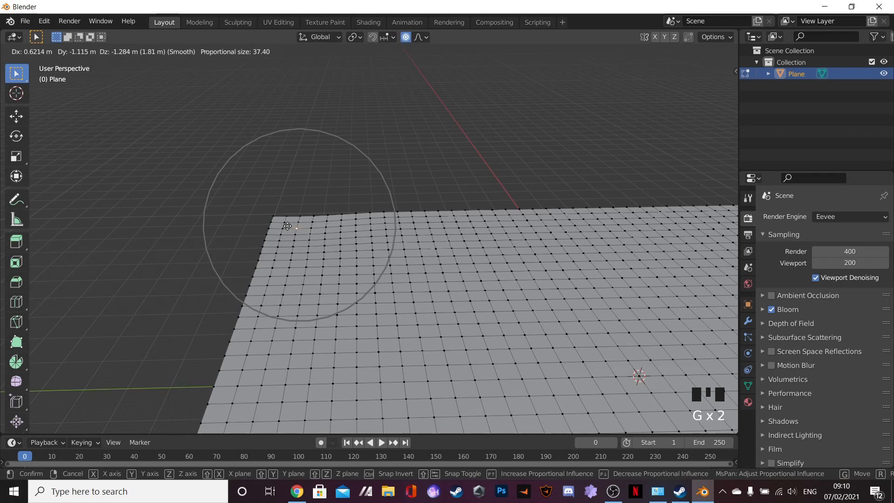
pyautogui.press('z')
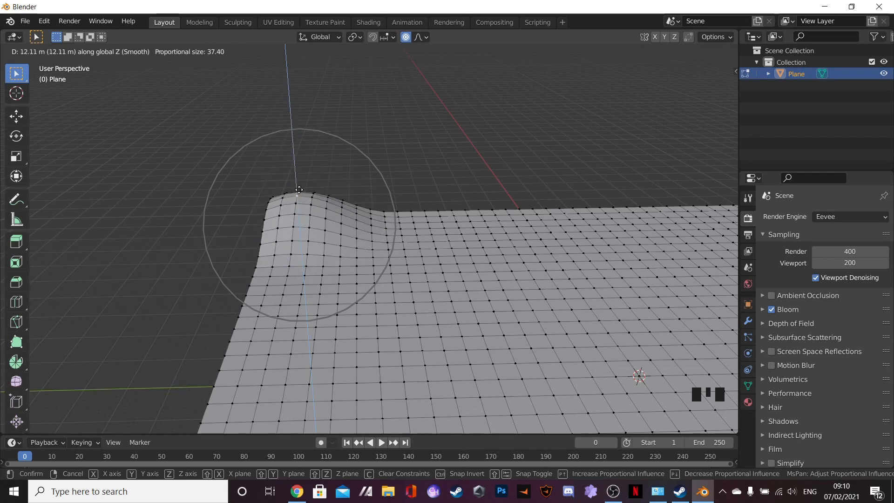
pyautogui.click(298, 188)
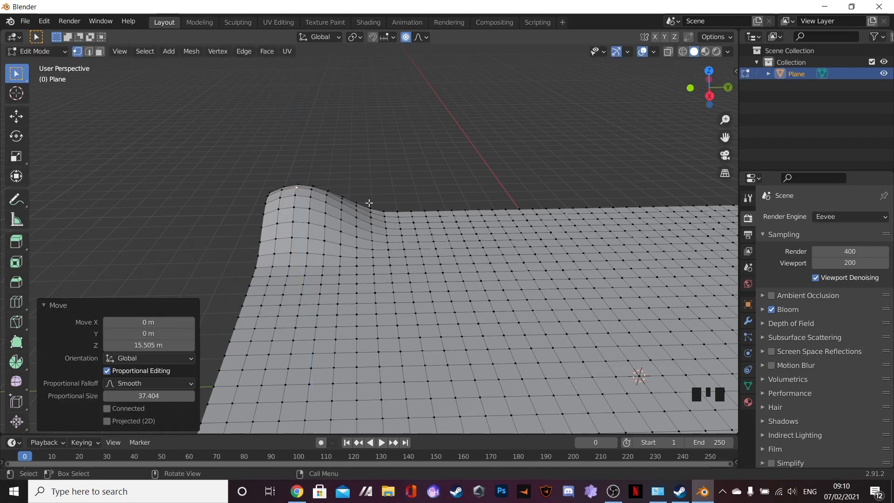
pyautogui.keyDown('shift'); pyautogui.moveTo(536, 210); pyautogui.dragTo(329, 171, button='middle'); pyautogui.keyUp('shift')
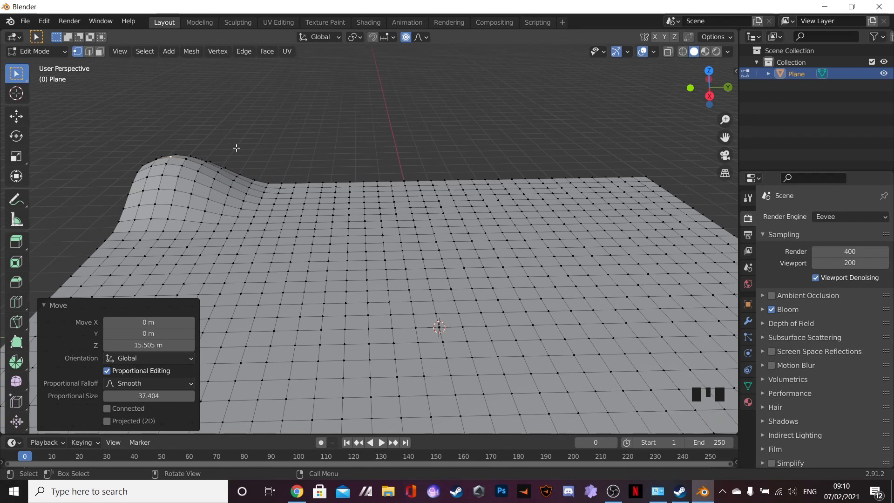
pyautogui.press('g')
pyautogui.press('z')
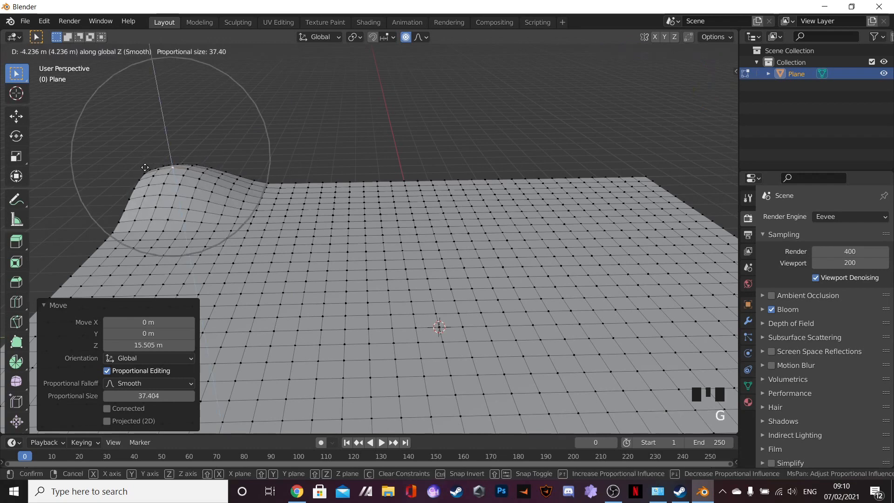
pyautogui.click(447, 196)
# Step: Raise a far-edge vertex at the inner foot of the corner hill about 22 m along global Z to form a second hill
pyautogui.click(263, 192)
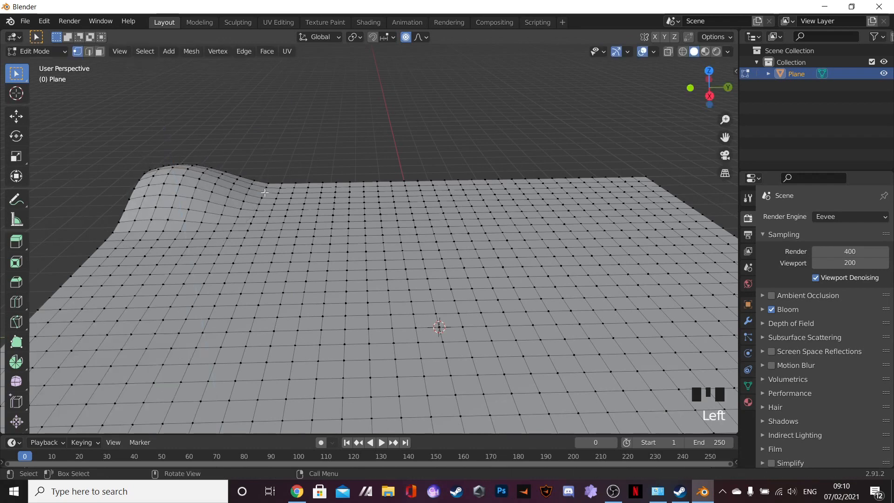
pyautogui.press('g')
pyautogui.press('z')
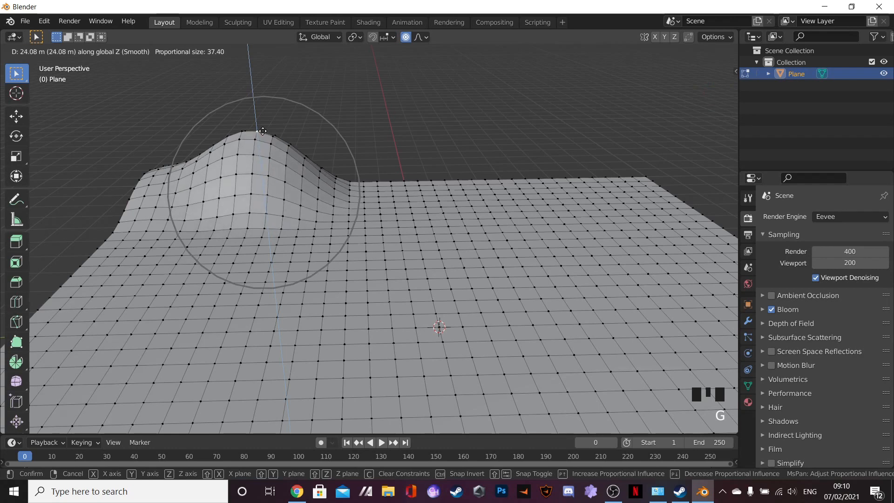
pyautogui.click(262, 139)
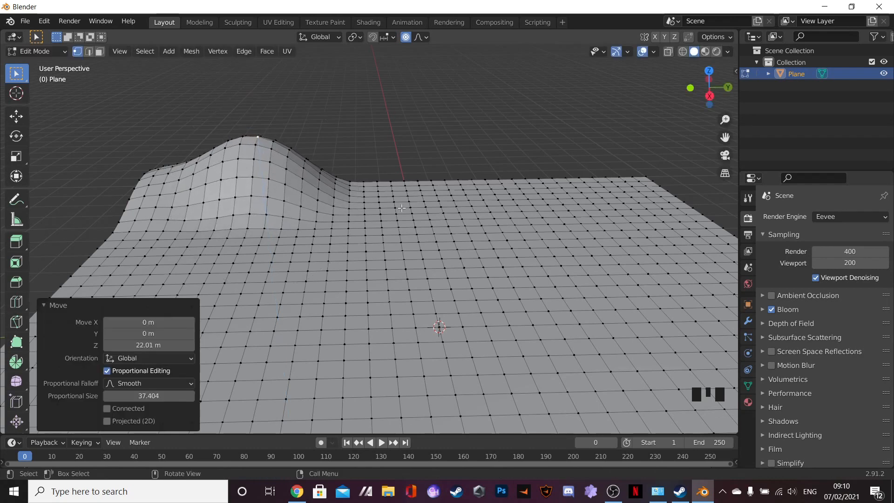
# Step: Raise the vertex near the plane's far-right corner along global Z into a low, smooth hill
pyautogui.keyDown('shift'); pyautogui.moveTo(380, 196); pyautogui.dragTo(324, 194, button='middle'); pyautogui.keyUp('shift')
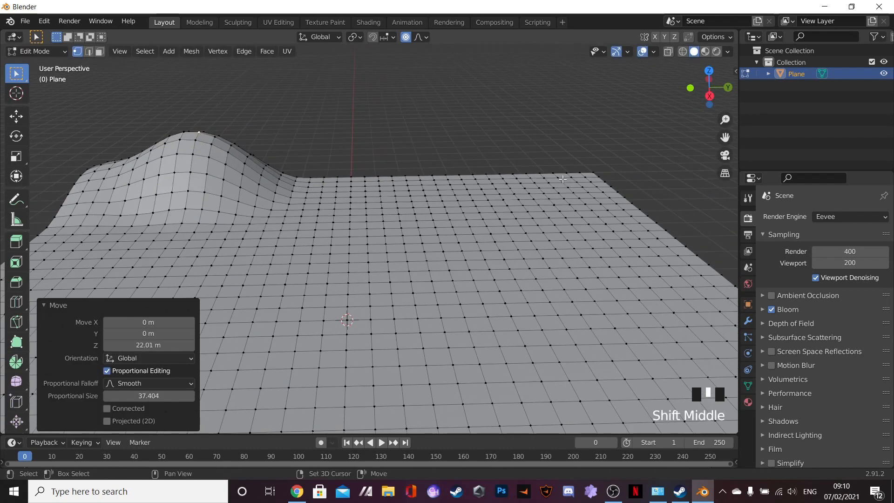
pyautogui.keyDown('shift'); pyautogui.moveTo(566, 178); pyautogui.dragTo(526, 186, button='middle'); pyautogui.keyUp('shift')
pyautogui.click(525, 186)
pyautogui.click(525, 186)
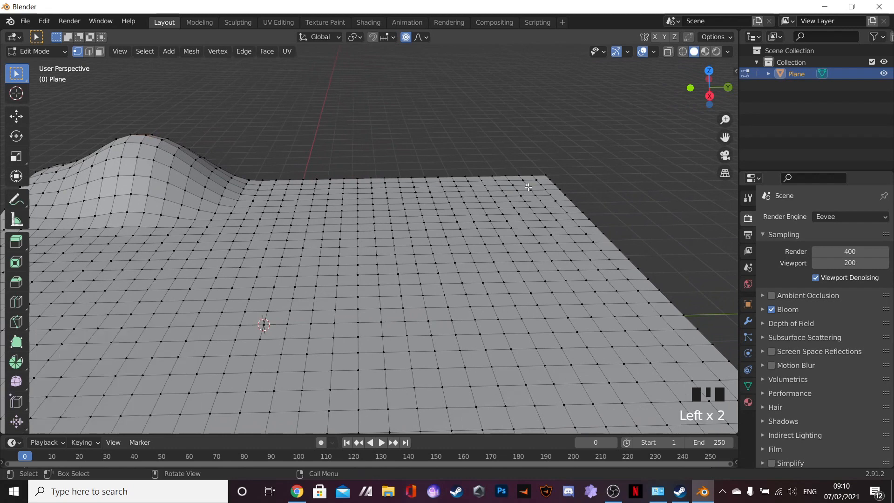
pyautogui.press('g')
pyautogui.press('z')
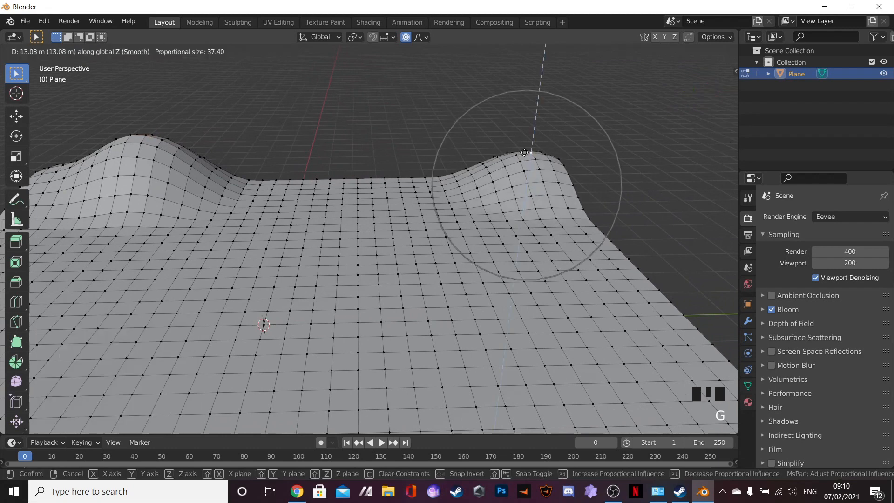
pyautogui.click(458, 175)
# Step: Raise a vertex at the inner foot of the far-right corner hill about 28.5 m along global Z
pyautogui.click(446, 185)
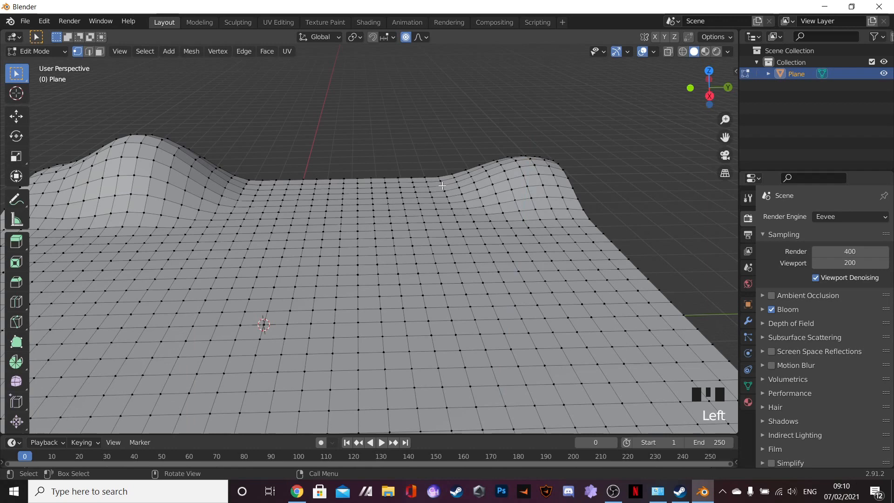
pyautogui.press('g')
pyautogui.press('z')
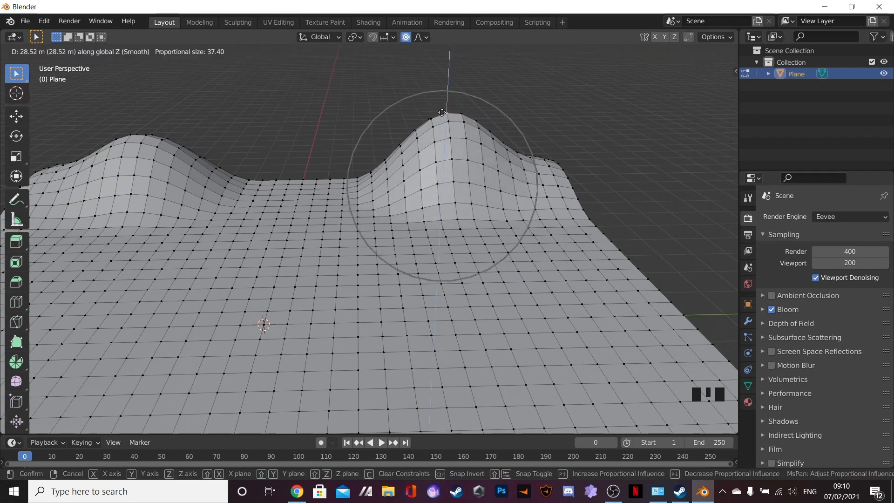
pyautogui.click(357, 149)
# Step: Raise a vertex at the left end of the flat gap between the hills about 33 m along global Z
pyautogui.keyDown('shift'); pyautogui.moveTo(357, 150); pyautogui.dragTo(363, 144, button='middle'); pyautogui.keyUp('shift')
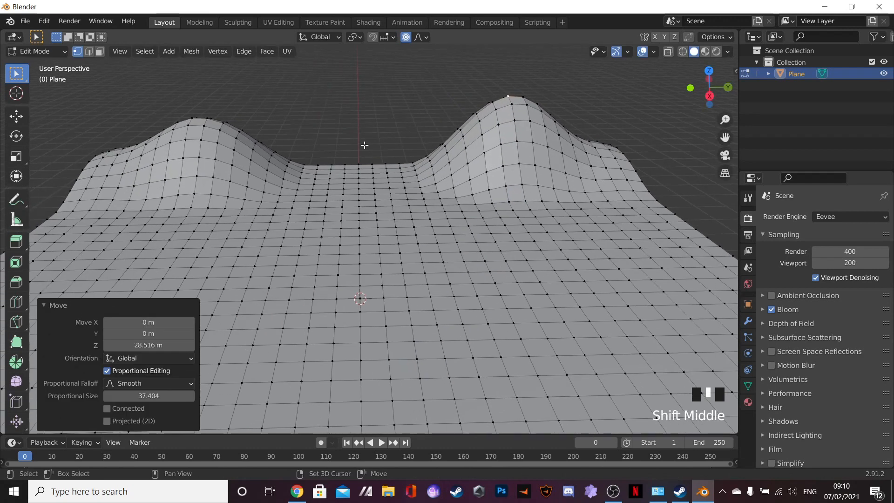
pyautogui.click(315, 174)
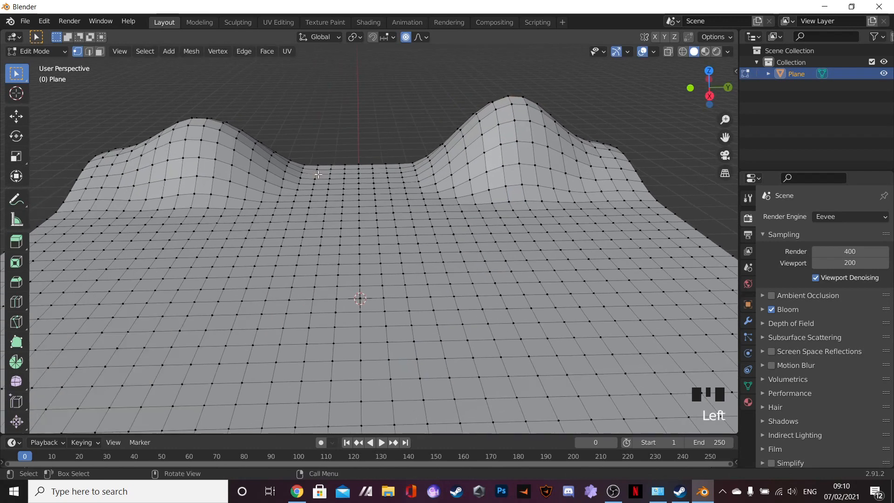
pyautogui.press('g')
pyautogui.press('z')
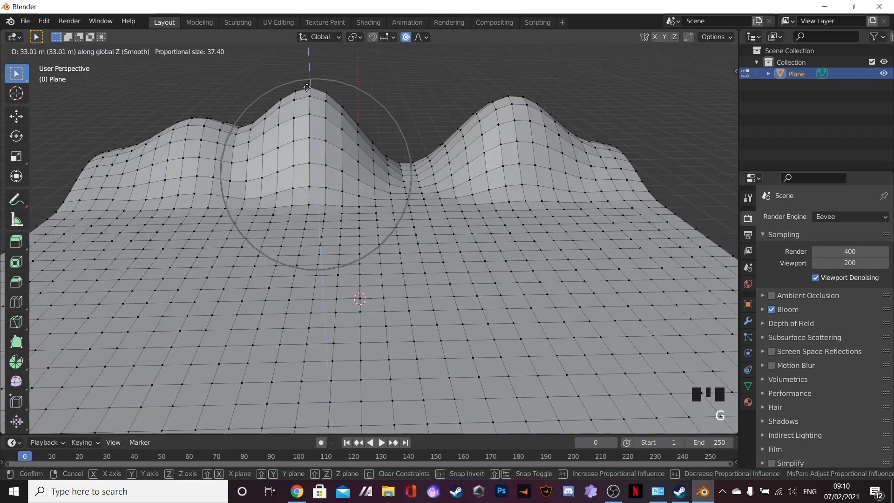
pyautogui.click(308, 87)
# Step: Fill the remaining gap in the mountain range by raising a vertex there about 36.4 m along global Z
pyautogui.click(390, 166)
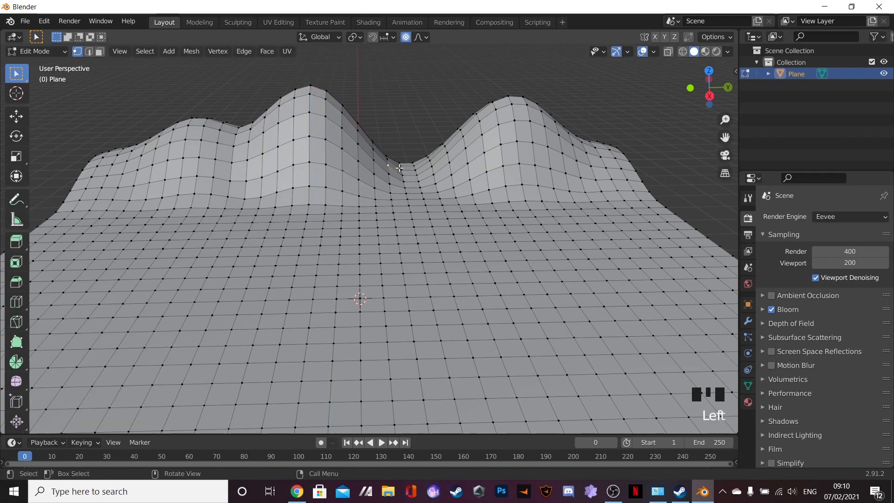
pyautogui.press('g')
pyautogui.press('z')
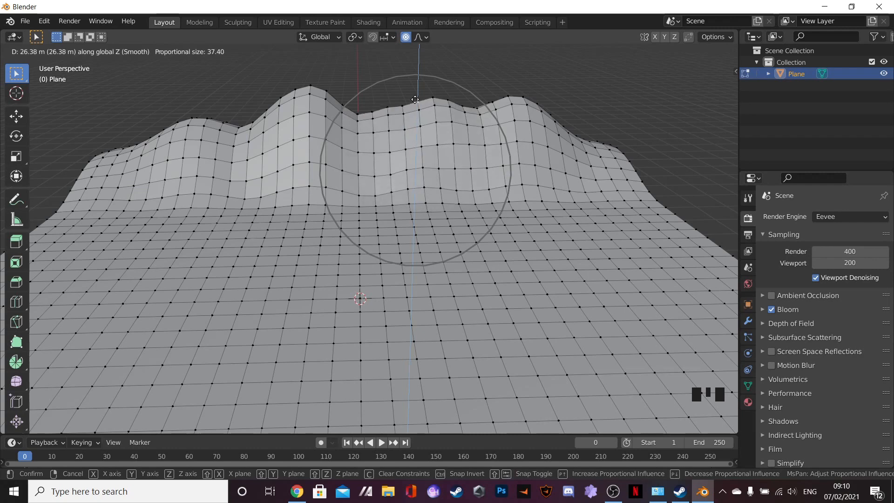
pyautogui.click(416, 76)
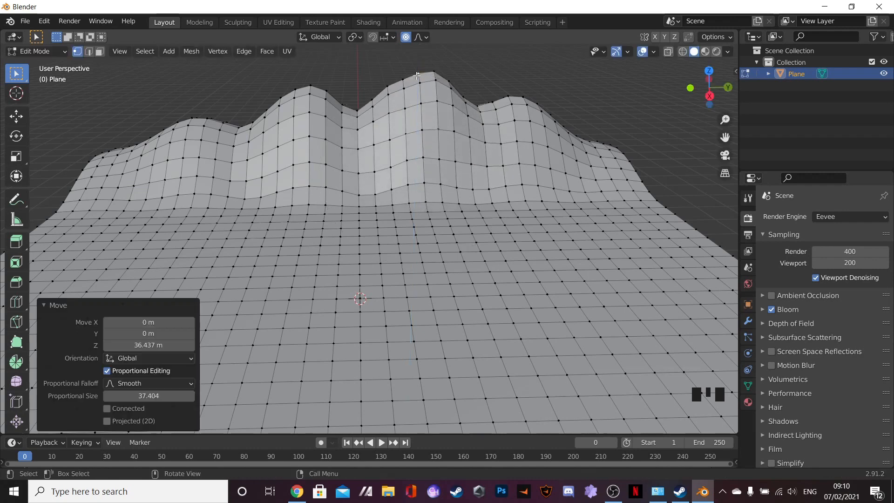
# Step: Raise a vertex on the left central peak about 6.8 m along global Z with a proportional size of about 23.2
pyautogui.click(294, 86)
pyautogui.press('g')
pyautogui.scroll(5, 297, 87)
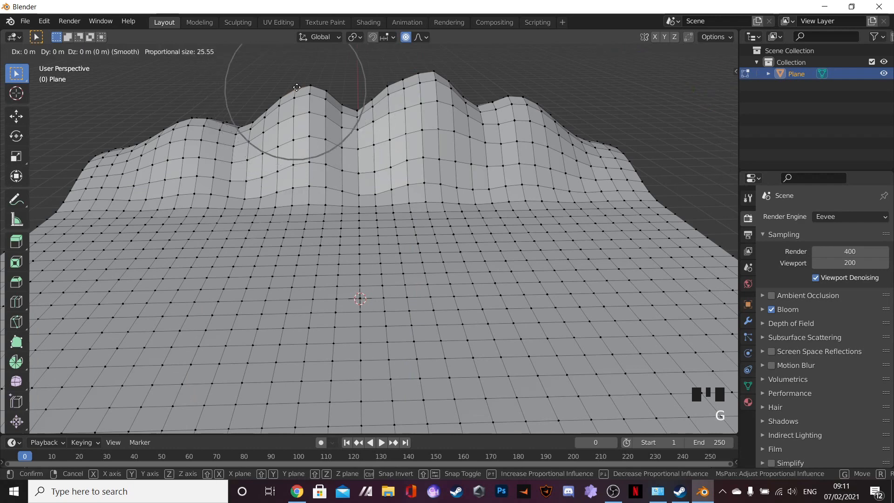
pyautogui.press('z')
pyautogui.click(336, 95)
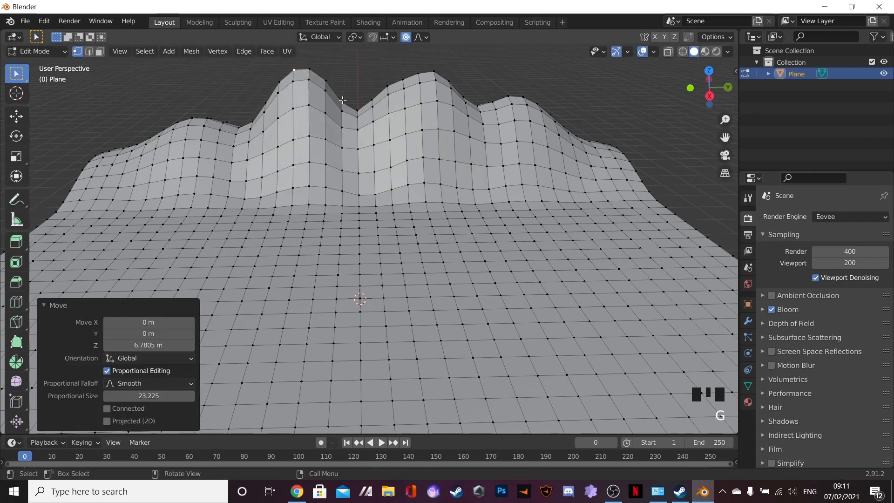
# Step: Adjust the vertex in the dip between the two central peaks slightly along global Z
pyautogui.click(356, 113)
pyautogui.press('g')
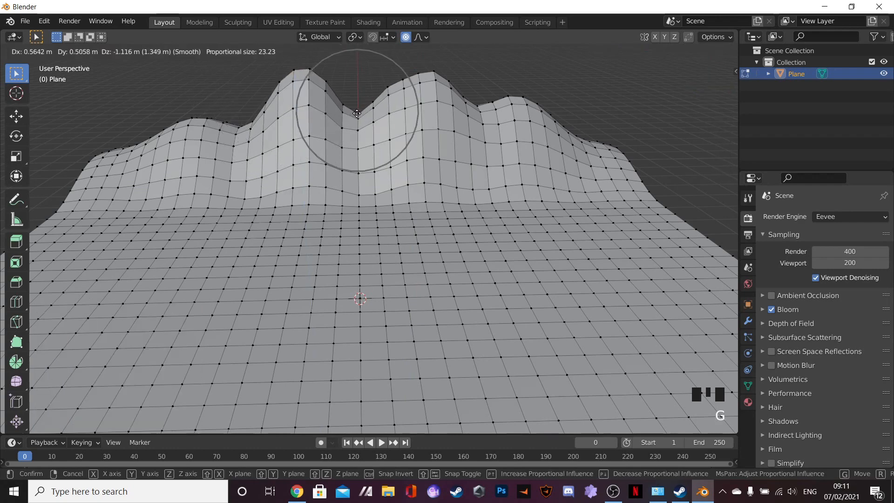
pyautogui.press('z')
pyautogui.click(356, 114)
# Step: Lower the top vertex of the left central peak about 5.1 m along global Z with a proportional size of about 49.8
pyautogui.moveTo(357, 114); pyautogui.dragTo(453, 168, button='middle')
pyautogui.click(383, 169)
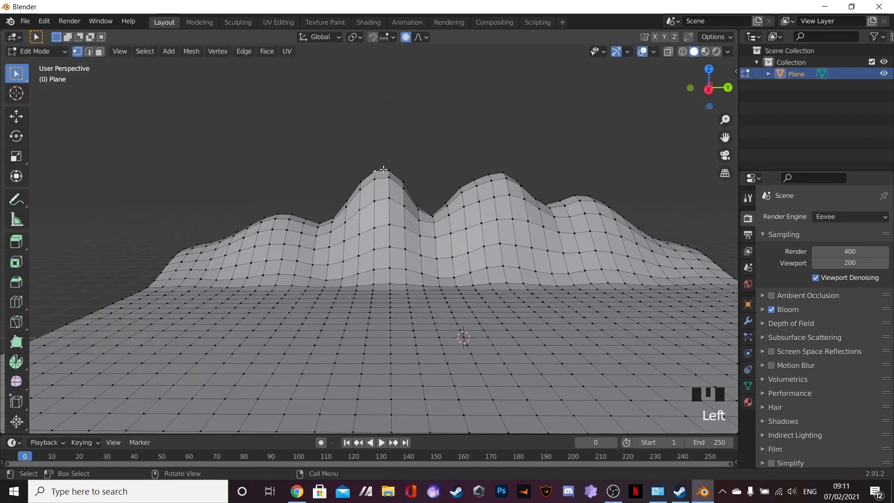
pyautogui.press('g')
pyautogui.scroll(-8, 377, 170)
pyautogui.press('z')
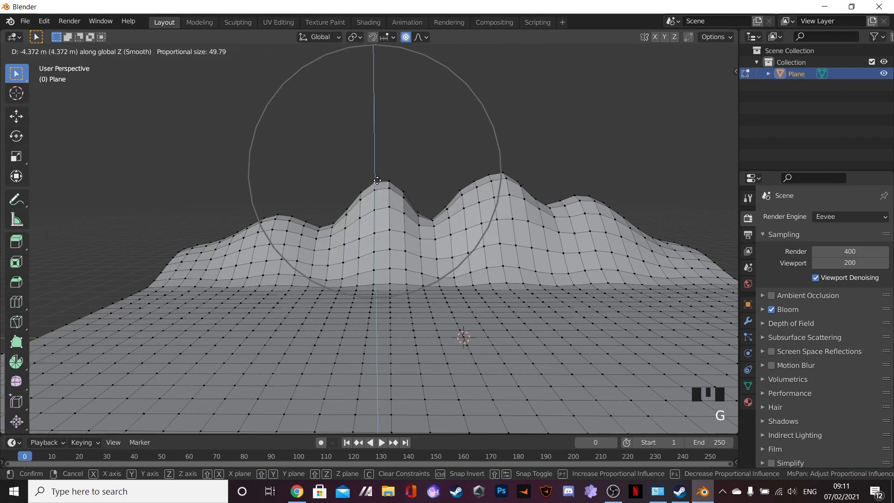
pyautogui.click(377, 183)
# Step: Raise the vertex in the dip to the left of the left central peak about 12.3 m along global Z
pyautogui.keyDown('shift'); pyautogui.moveTo(538, 191); pyautogui.dragTo(381, 192, button='middle'); pyautogui.keyUp('shift')
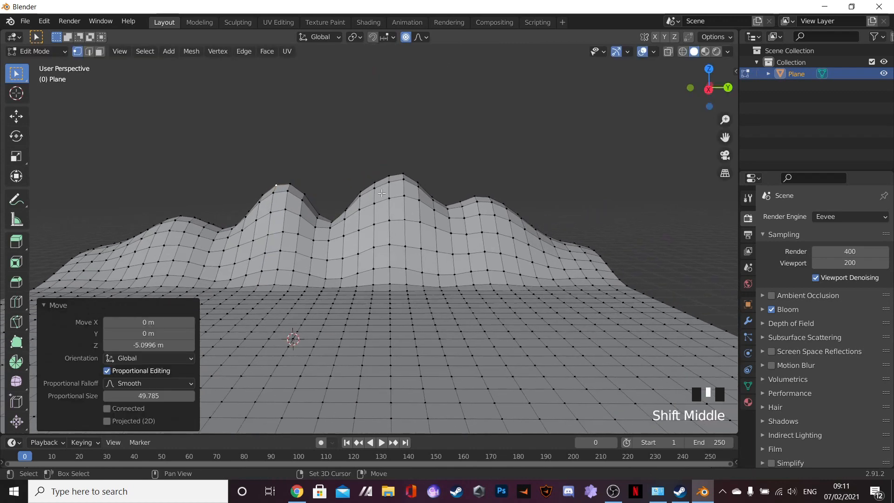
pyautogui.keyDown('shift'); pyautogui.moveTo(265, 199); pyautogui.dragTo(475, 195, button='middle'); pyautogui.keyUp('shift')
pyautogui.click(387, 223)
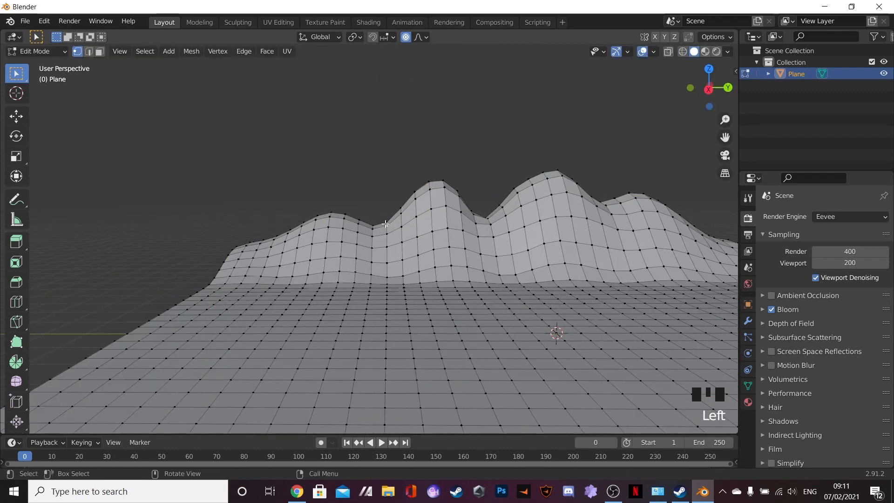
pyautogui.press('g')
pyautogui.press('z')
pyautogui.click(383, 192)
pyautogui.keyDown('shift'); pyautogui.moveTo(499, 204); pyautogui.dragTo(379, 191, button='middle'); pyautogui.keyUp('shift')
pyautogui.moveTo(458, 207); pyautogui.dragTo(389, 199, button='middle')
pyautogui.scroll(3, 388, 199)
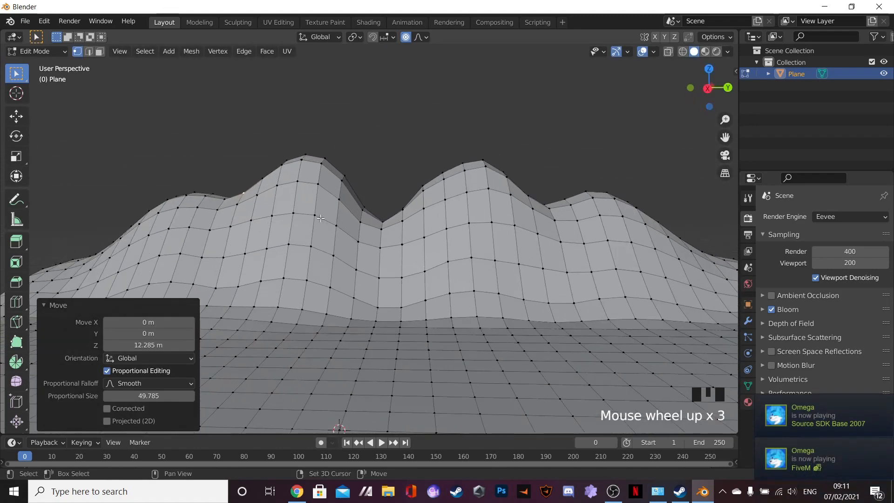
# Step: Raise a vertex on the flat ground in front of the left mountains about 7.9 m along global Z with a proportional size of about 37.4
pyautogui.scroll(-5, 367, 230)
pyautogui.moveTo(395, 233); pyautogui.dragTo(361, 223, button='middle')
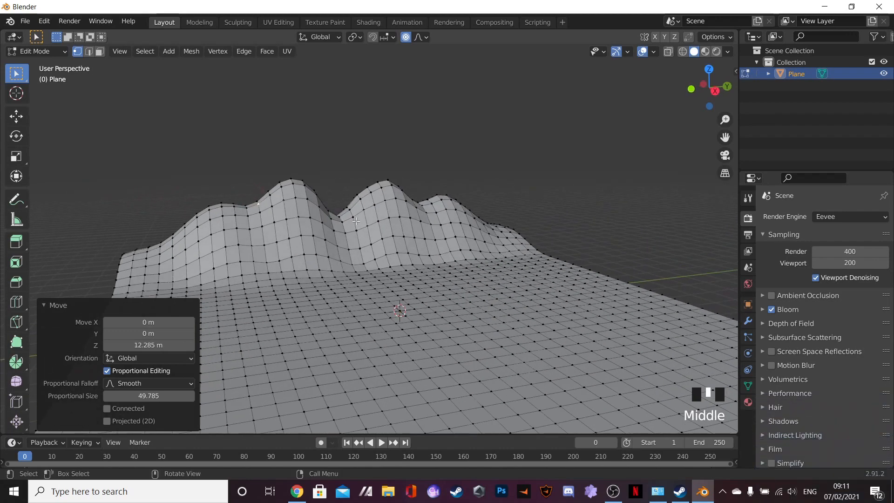
pyautogui.moveTo(290, 266); pyautogui.dragTo(303, 240, button='middle')
pyautogui.scroll(5, 430, 249)
pyautogui.keyDown('shift'); pyautogui.moveTo(426, 248); pyautogui.dragTo(373, 200, button='middle'); pyautogui.keyUp('shift')
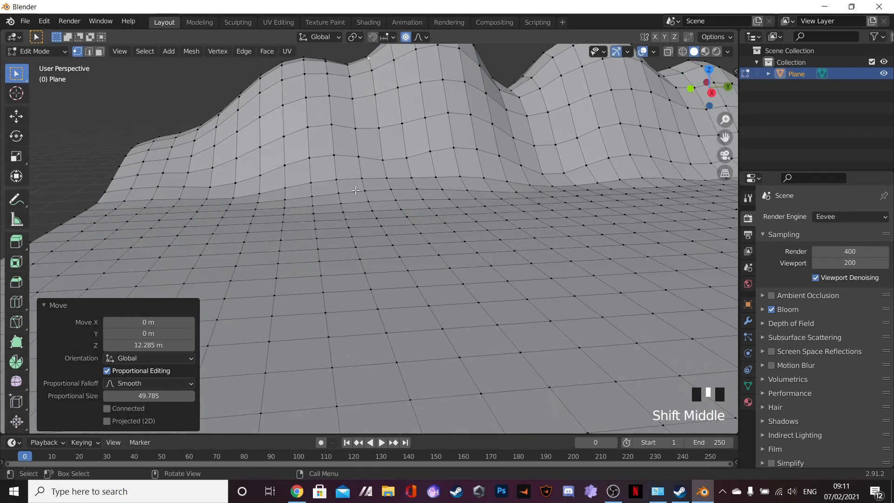
pyautogui.scroll(-4, 374, 200)
pyautogui.press('f')
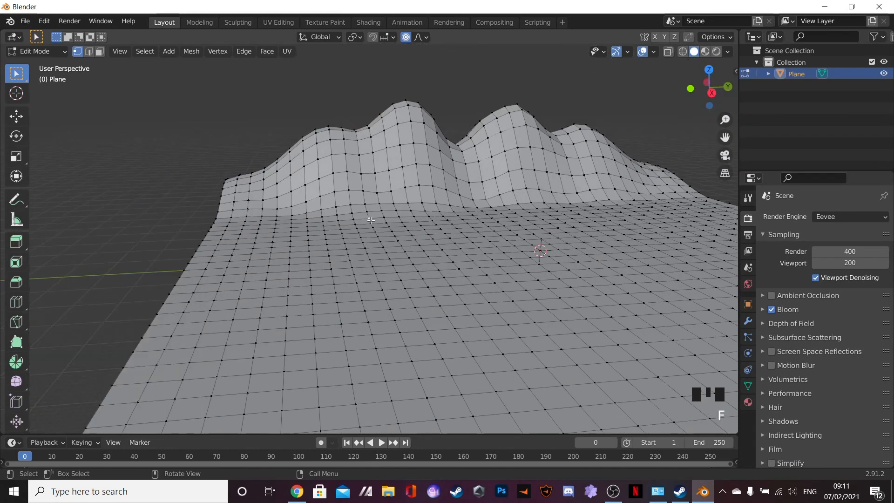
pyautogui.press('g')
pyautogui.scroll(15, 371, 219)
pyautogui.press('z')
pyautogui.scroll(-7, 371, 215)
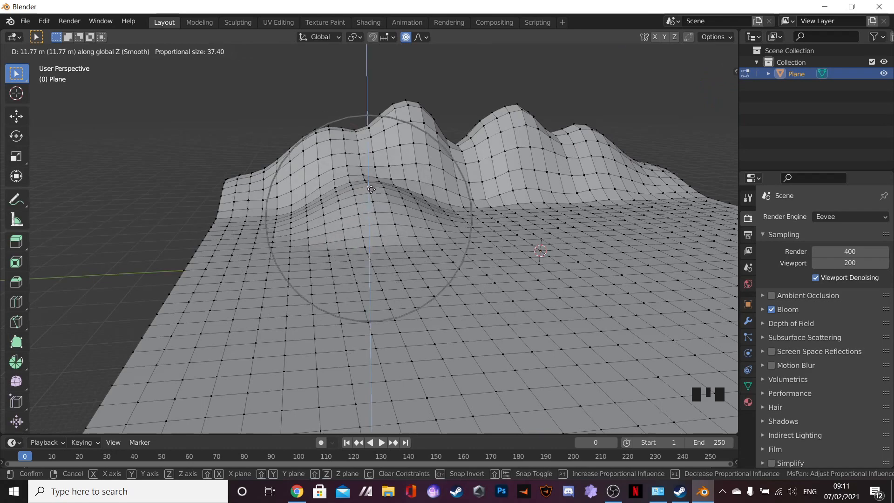
pyautogui.click(371, 196)
# Step: Raise a vertex between the left outer peak and the foreground mound about 9.1 m along global Z with a proportional size of about 37.4
pyautogui.keyDown('shift'); pyautogui.moveTo(446, 186); pyautogui.dragTo(269, 171, button='middle'); pyautogui.keyUp('shift')
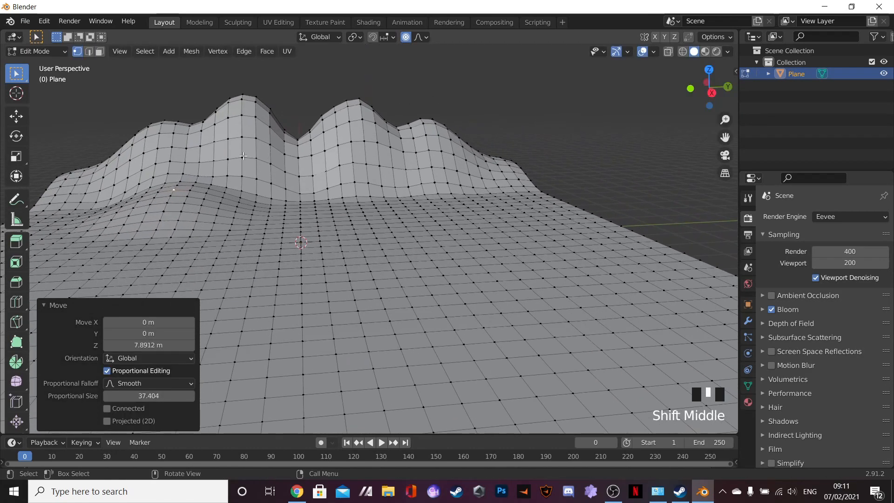
pyautogui.moveTo(182, 174); pyautogui.dragTo(352, 204, button='middle')
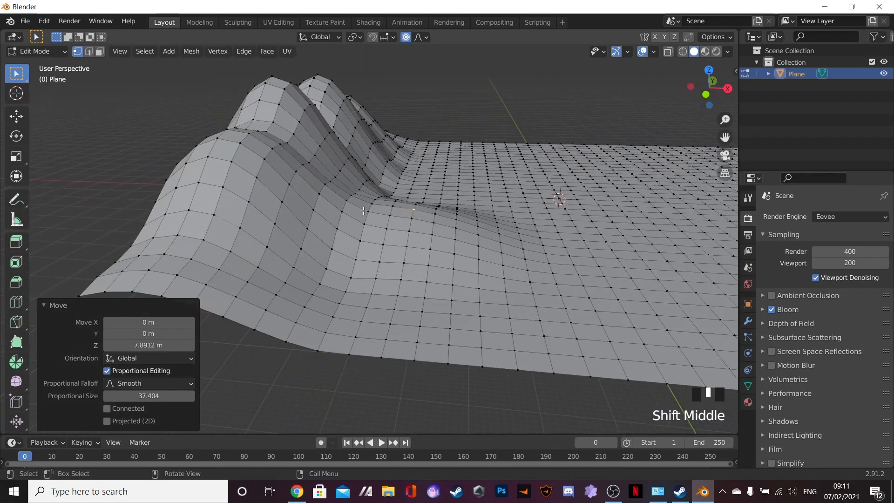
pyautogui.click(353, 205)
pyautogui.click(352, 204)
pyautogui.press('g')
pyautogui.press('z')
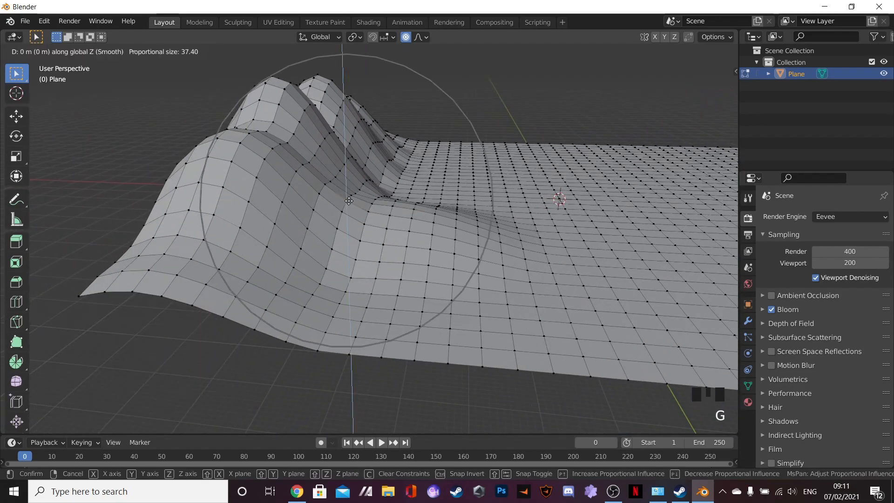
pyautogui.click(349, 154)
pyautogui.moveTo(349, 154); pyautogui.dragTo(395, 207, button='middle')
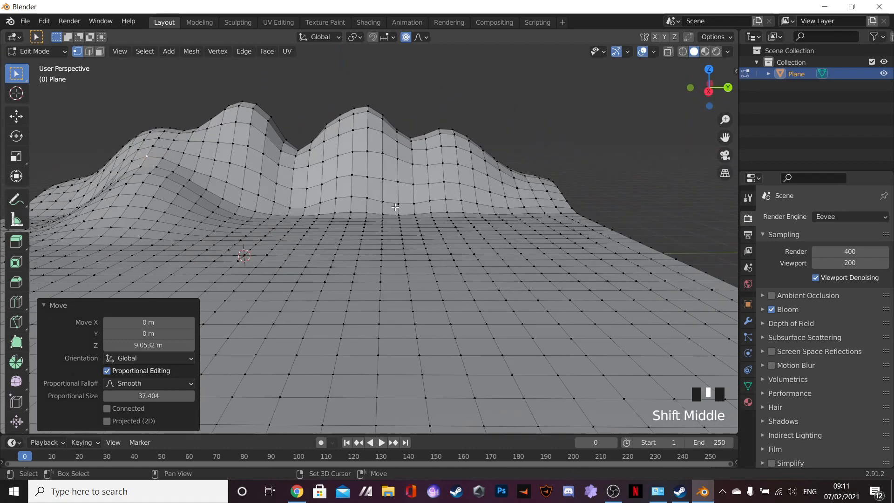
pyautogui.click(247, 215)
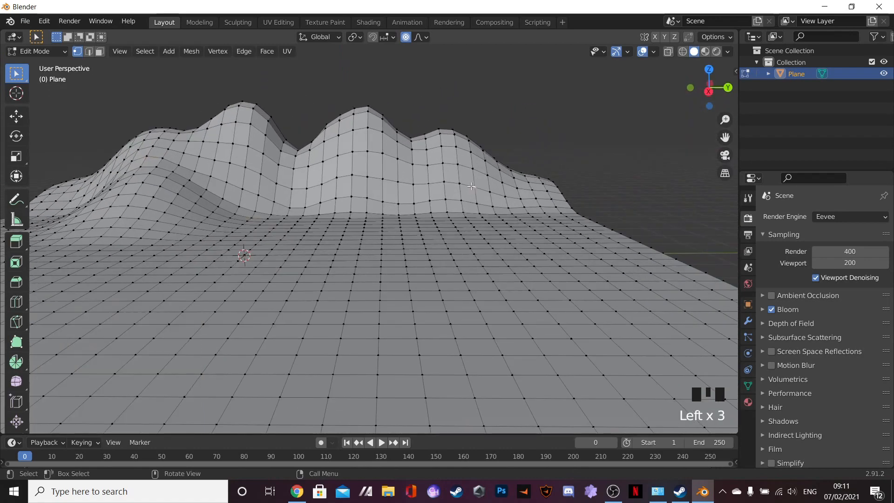
pyautogui.press('g')
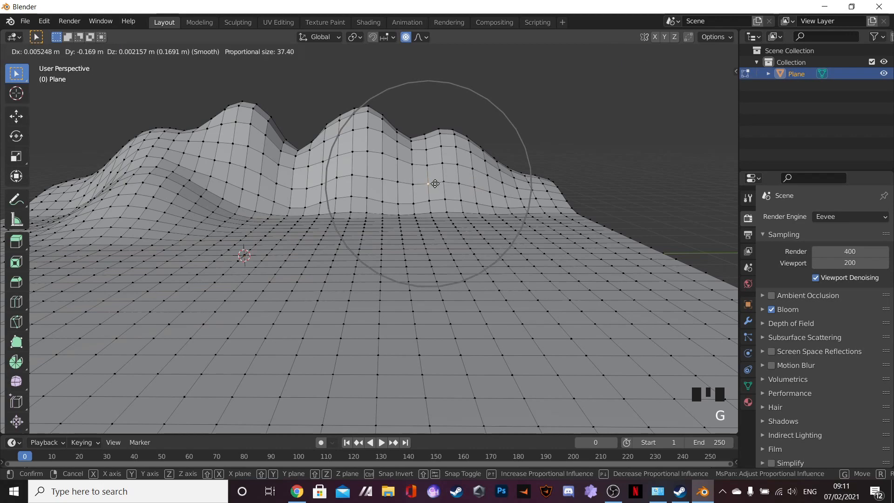
pyautogui.click(434, 184)
# Step: Raise a vertex on the ground in front of the right mountains about 11.2 m along global Z with a proportional size of about 37.4
pyautogui.moveTo(435, 184); pyautogui.dragTo(403, 199, button='middle')
pyautogui.keyDown('shift'); pyautogui.click(403, 199); pyautogui.keyUp('shift')
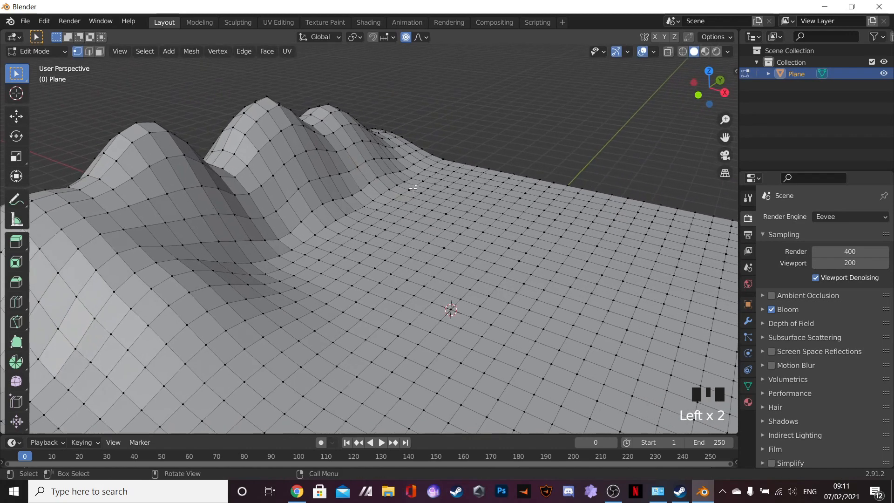
pyautogui.press('g')
pyautogui.press('z')
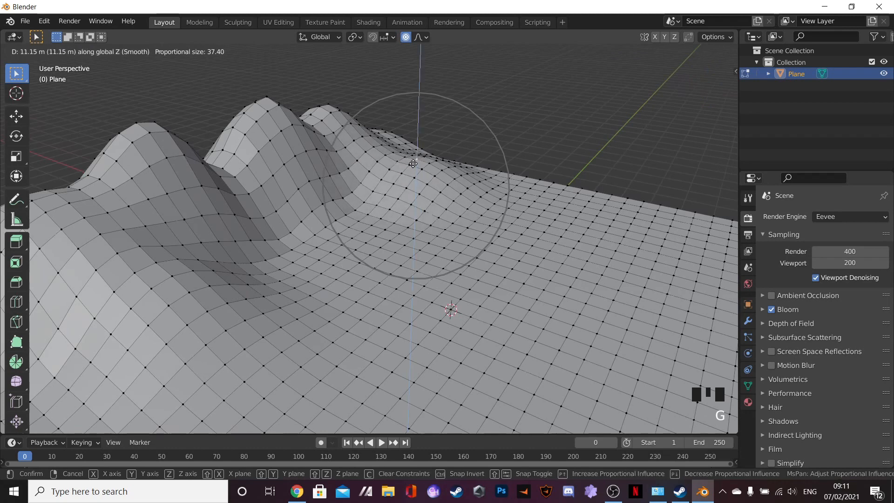
pyautogui.click(412, 163)
# Step: Raise a vertex between the right foreground mound and the peaks behind it slightly along global Z
pyautogui.press('f')
pyautogui.press('z')
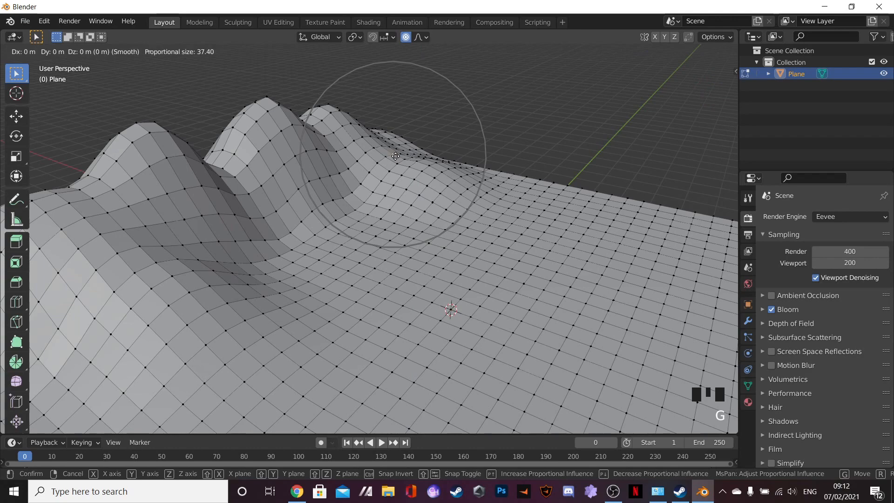
pyautogui.press('z')
pyautogui.click(395, 146)
# Step: Raise a vertex at the foot of the right central peak along global Z with a smaller proportional size
pyautogui.click(358, 212)
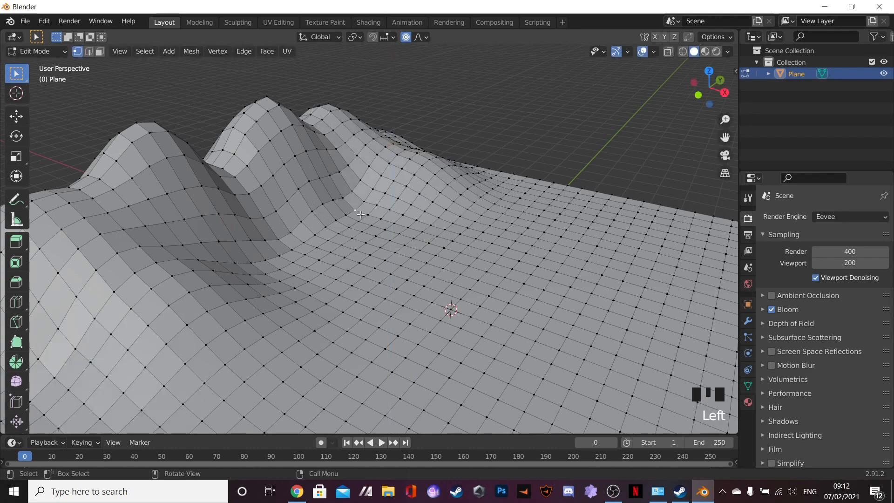
pyautogui.press('g')
pyautogui.press('z')
pyautogui.scroll(6, 360, 214)
pyautogui.click(363, 193)
# Step: Raise a vertex on the inner slope of the left foreground mound about 6 m along global Z with a proportional size of about 30.9
pyautogui.moveTo(438, 206); pyautogui.dragTo(356, 176, button='middle')
pyautogui.keyDown('shift'); pyautogui.moveTo(356, 176); pyautogui.dragTo(484, 212, button='middle'); pyautogui.keyUp('shift')
pyautogui.moveTo(484, 212); pyautogui.dragTo(368, 232, button='middle')
pyautogui.click(338, 240)
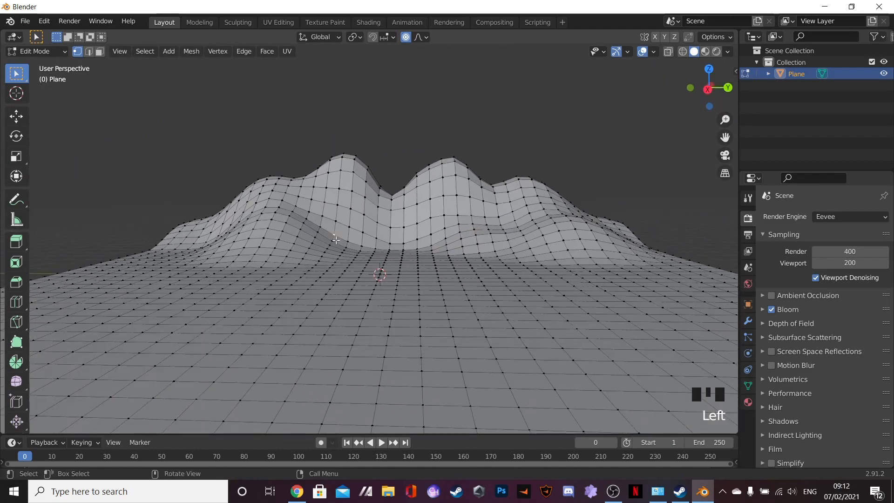
pyautogui.press('g')
pyautogui.press('z')
pyautogui.scroll(-4, 336, 240)
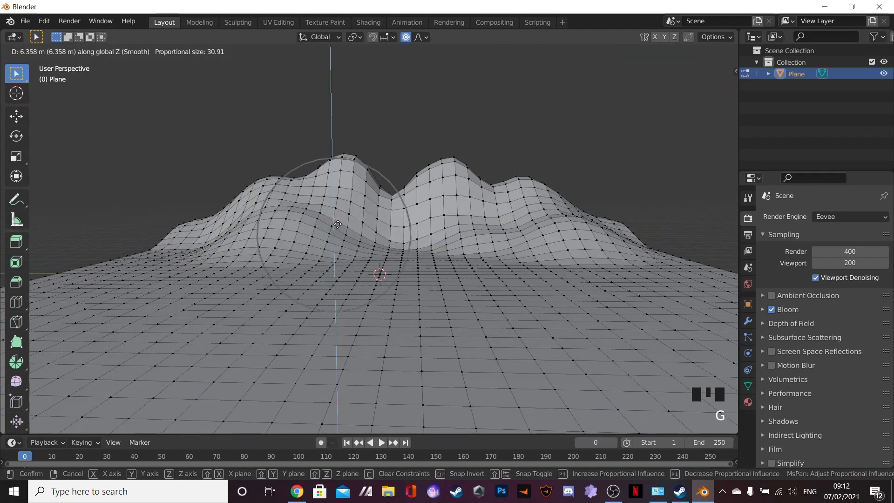
pyautogui.click(337, 226)
# Step: Raise a vertex at the foot of the dip between the central peaks about 6.4 m along global Z with a proportional size of about 30.9
pyautogui.click(390, 249)
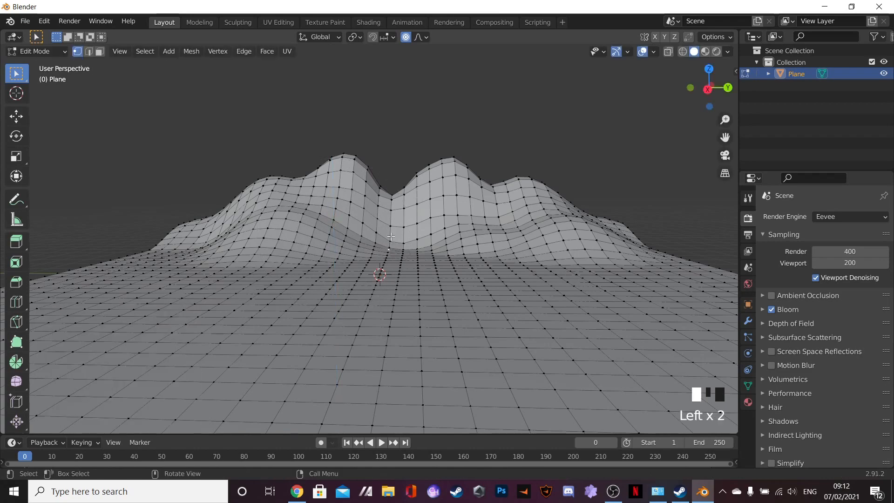
pyautogui.moveTo(397, 229); pyautogui.dragTo(423, 254, button='middle')
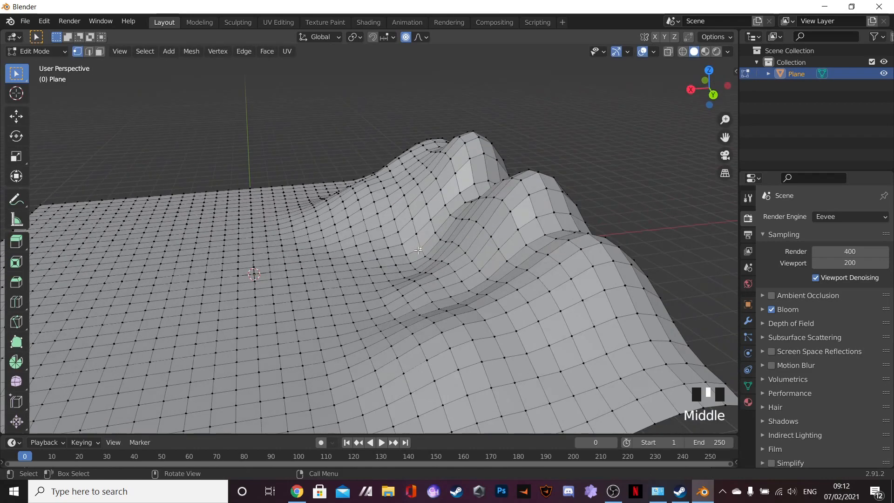
pyautogui.press('g')
pyautogui.press('z')
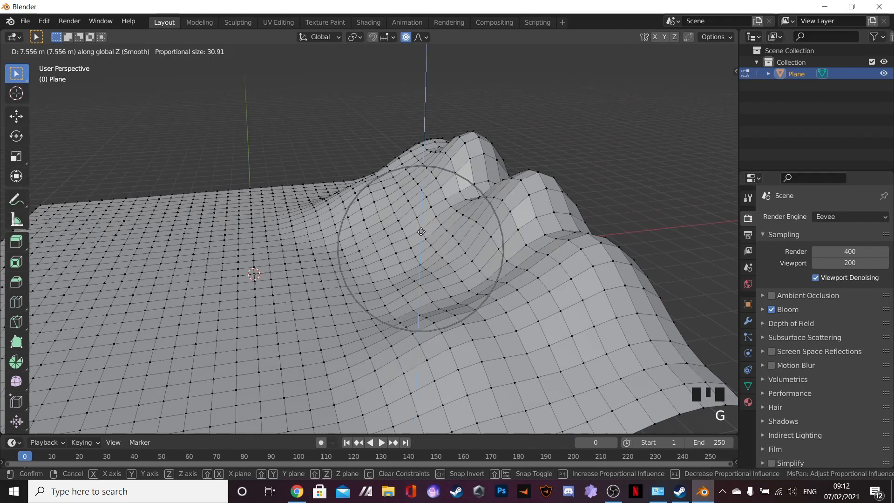
pyautogui.click(421, 231)
# Step: Raise a vertex near the far left edge of the terrain about 3.8 m along global Z with a proportional size of about 30.9
pyautogui.moveTo(421, 231); pyautogui.dragTo(549, 219, button='middle')
pyautogui.keyDown('shift'); pyautogui.moveTo(549, 219); pyautogui.dragTo(560, 212, button='middle'); pyautogui.keyUp('shift')
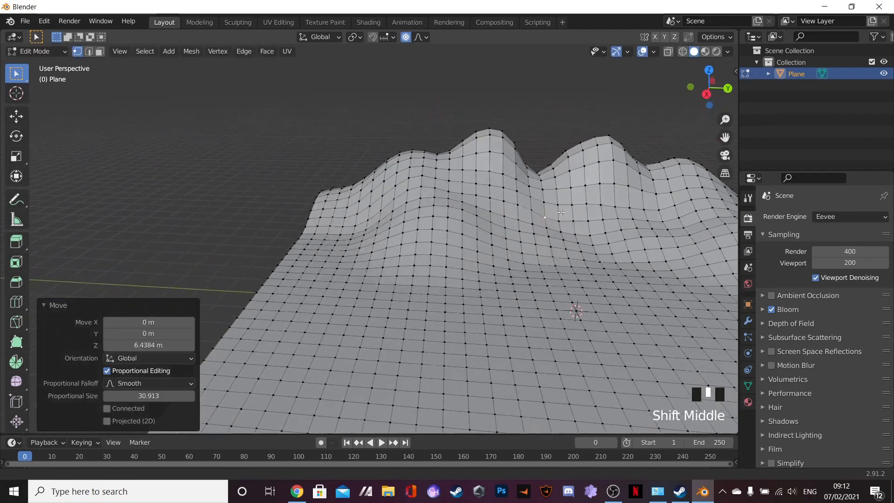
pyautogui.scroll(-2, 560, 212)
pyautogui.click(342, 243)
pyautogui.press('g')
pyautogui.press('z')
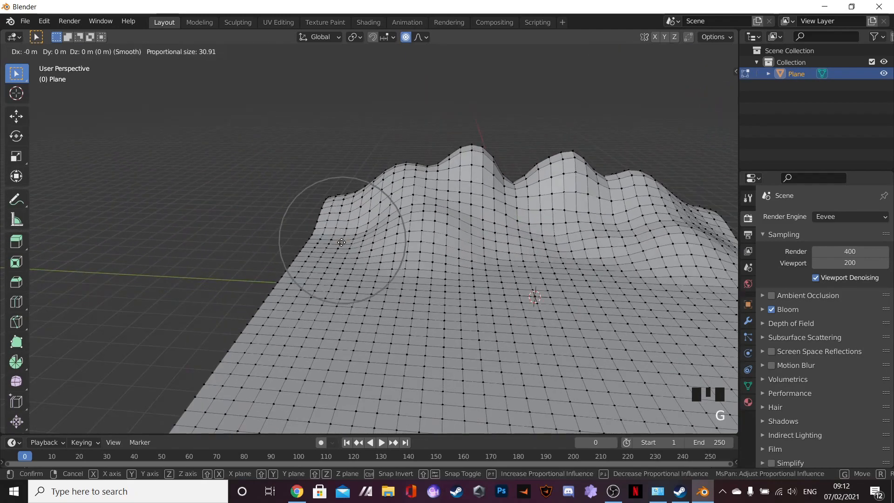
pyautogui.click(344, 235)
# Step: Raise the vertex in the dip between the right central and right outer peaks slightly along global Z
pyautogui.moveTo(344, 235); pyautogui.dragTo(516, 196, button='middle')
pyautogui.scroll(2, 454, 230)
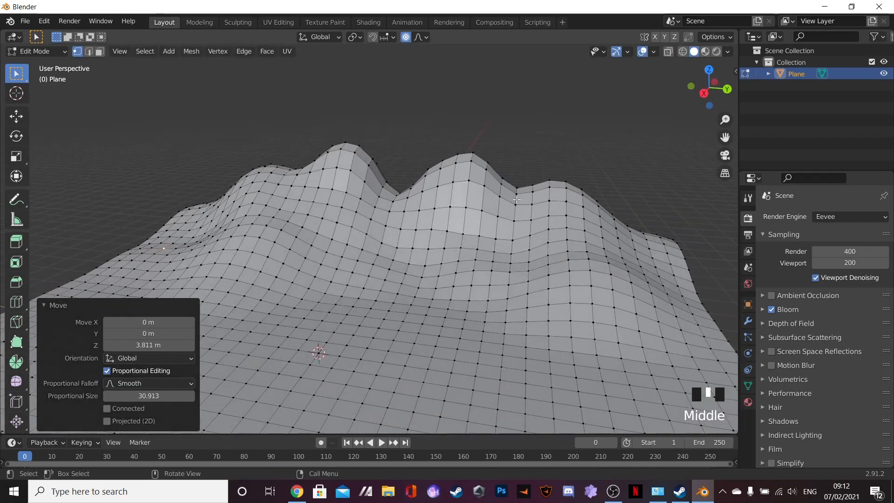
pyautogui.press('f')
pyautogui.click(516, 194)
pyautogui.press('g')
pyautogui.press('z')
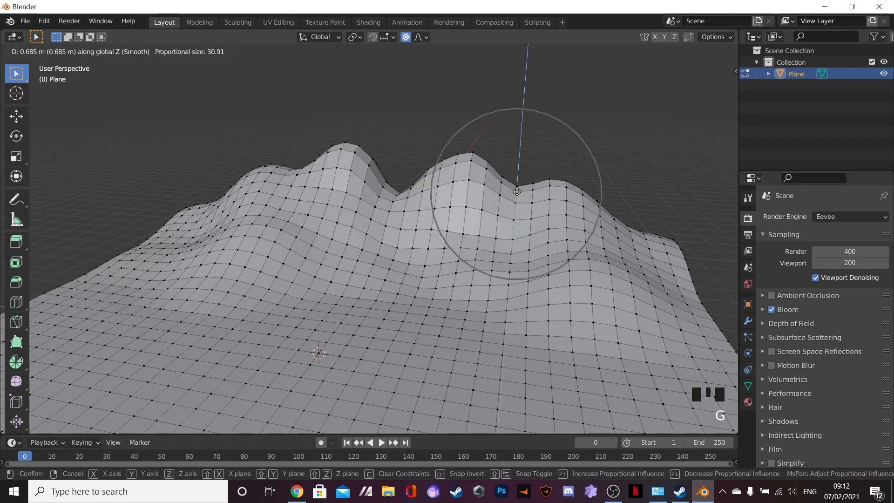
pyautogui.click(549, 186)
# Step: Lower a vertex on top of the right outer peak about 4.1 m along global Z with a proportional size of about 30.9
pyautogui.click(568, 182)
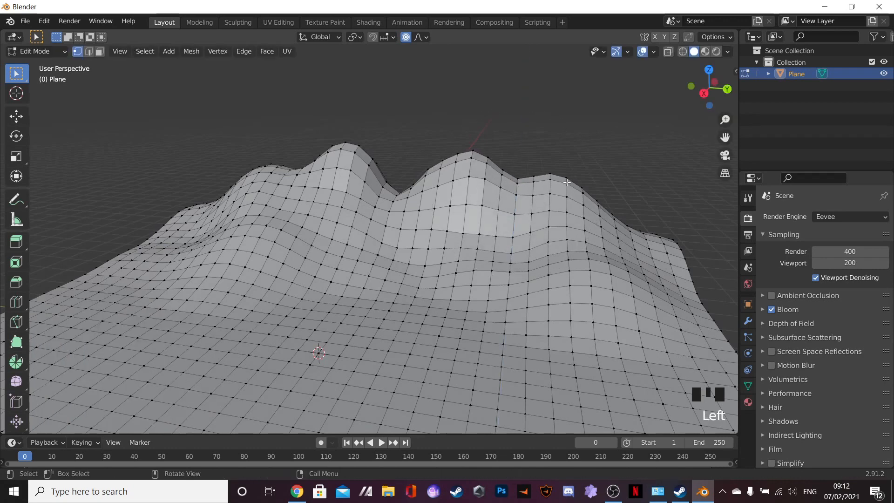
pyautogui.press('g')
pyautogui.press('z')
pyautogui.click(567, 194)
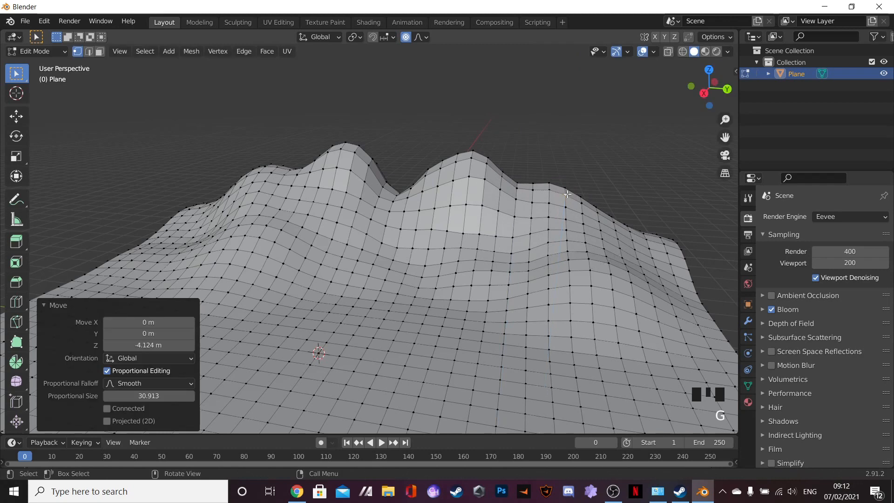
# Step: Raise a vertex on the outer shoulder of the right outer peak about 6.9 m along global Z with a proportional size of about 21.1
pyautogui.click(583, 204)
pyautogui.press('g')
pyautogui.press('z')
pyautogui.scroll(4, 582, 191)
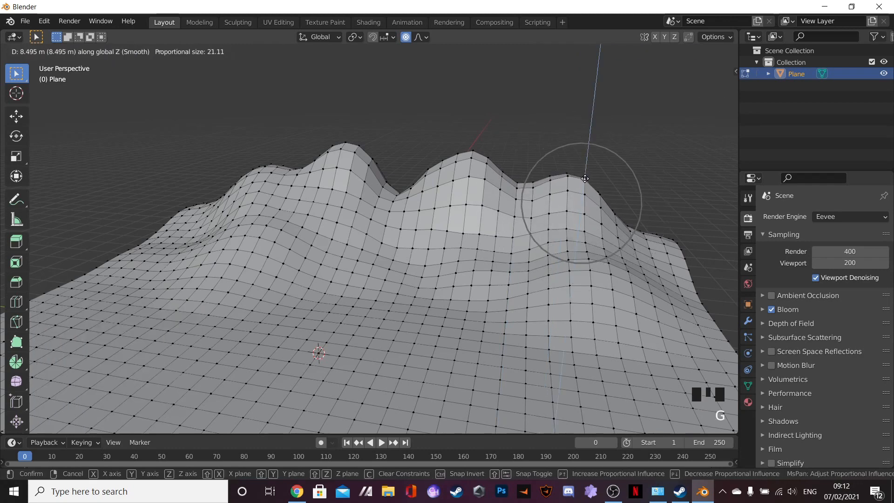
pyautogui.click(584, 184)
# Step: Raise a vertex on the inner shoulder of the right central peak about 7 m along global Z with a proportional size of about 21.1
pyautogui.moveTo(491, 169); pyautogui.dragTo(406, 151, button='middle')
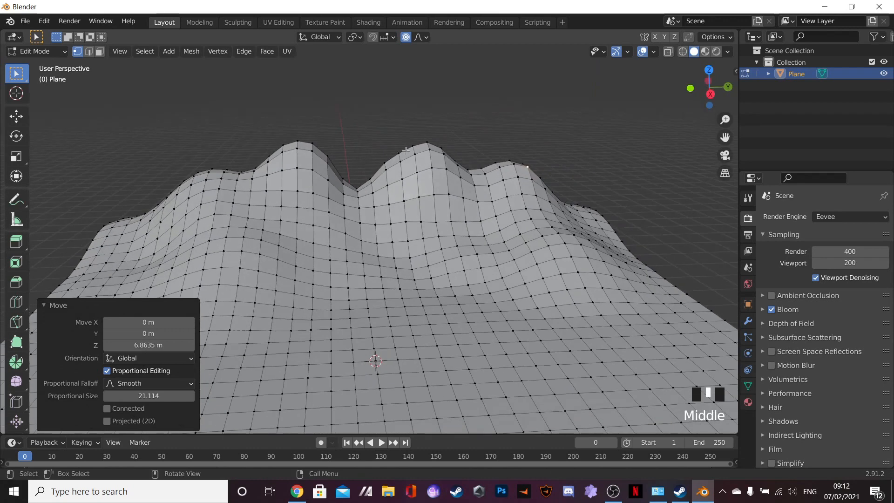
pyautogui.click(400, 152)
pyautogui.press('g')
pyautogui.press('z')
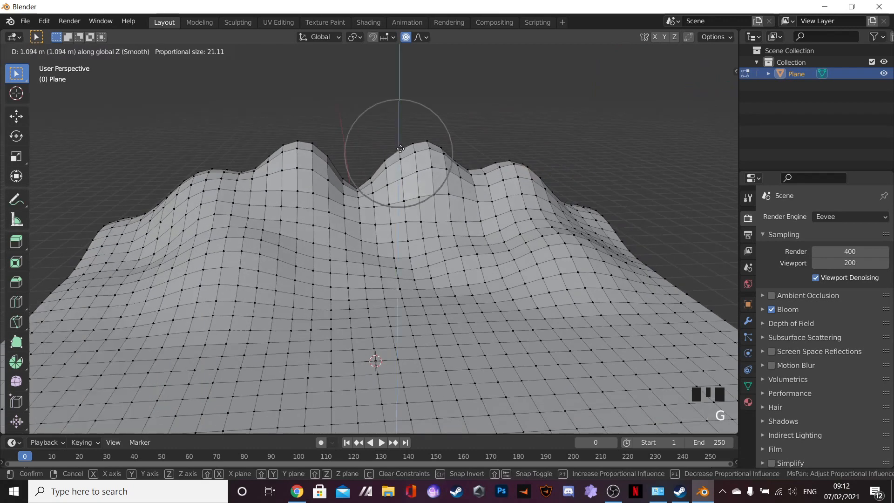
pyautogui.click(399, 132)
# Step: Raise the left central peak's top vertex about 1.1 m along global Z with a proportional size of about 25.6, and lift the adjoining central dip slightly
pyautogui.moveTo(399, 133); pyautogui.dragTo(387, 119, button='middle')
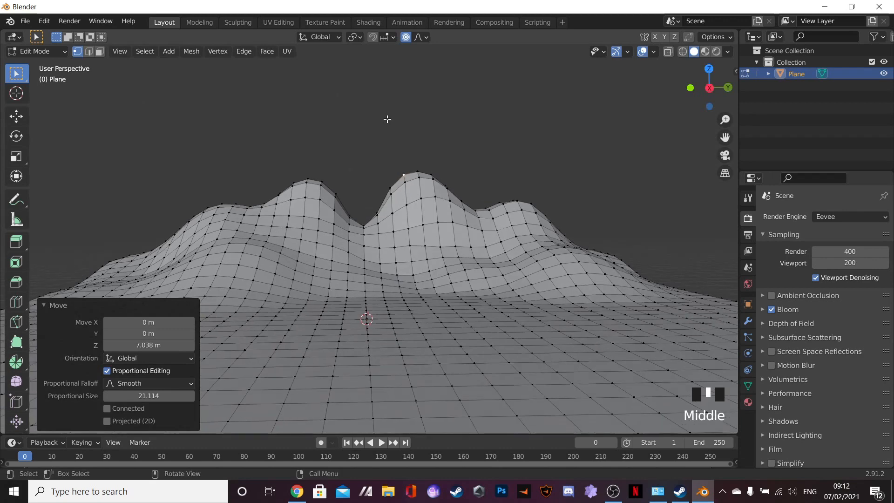
pyautogui.click(308, 180)
pyautogui.press('g')
pyautogui.press('z')
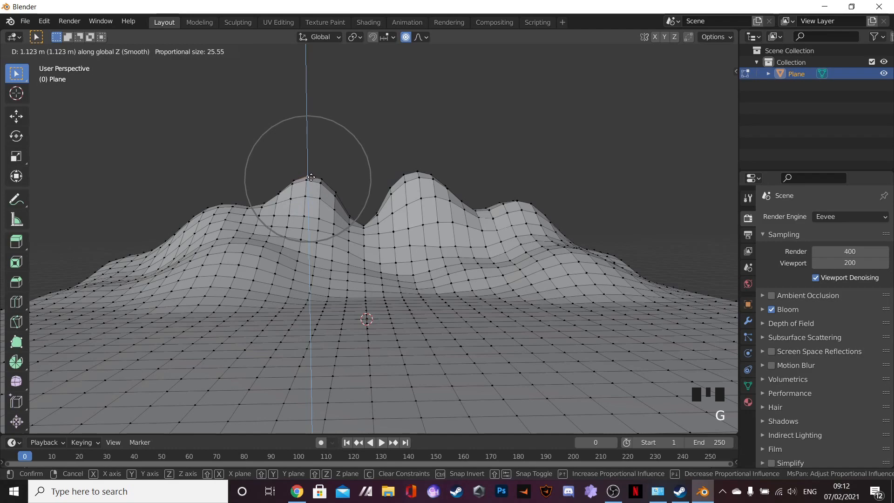
pyautogui.click(311, 177)
pyautogui.moveTo(312, 177); pyautogui.dragTo(342, 265, button='middle')
pyautogui.click(369, 186)
# Step: Preview the terrain in Object Mode, return to Edit Mode and review the proportional editing falloff types
pyautogui.press('Tab')
pyautogui.press('Tab')
pyautogui.scroll(3, 265, 245)
pyautogui.keyDown('shift'); pyautogui.moveTo(165, 258); pyautogui.dragTo(432, 211, button='middle'); pyautogui.keyUp('shift')
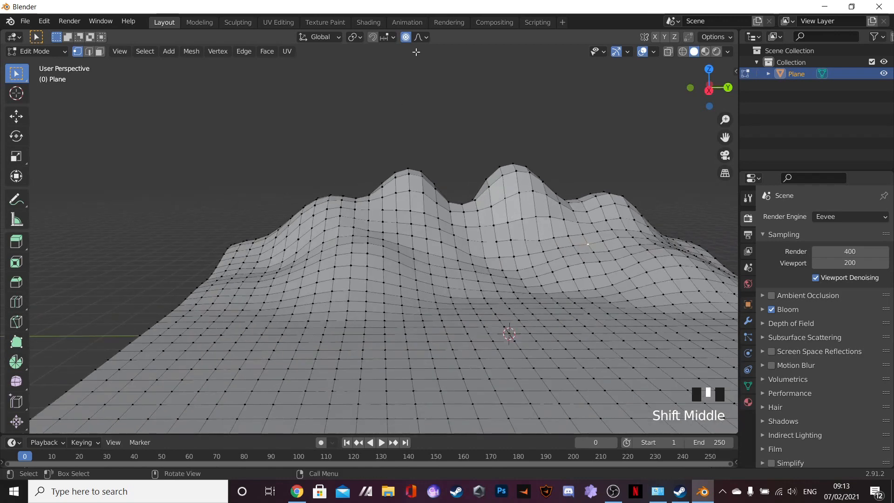
pyautogui.click(420, 37)
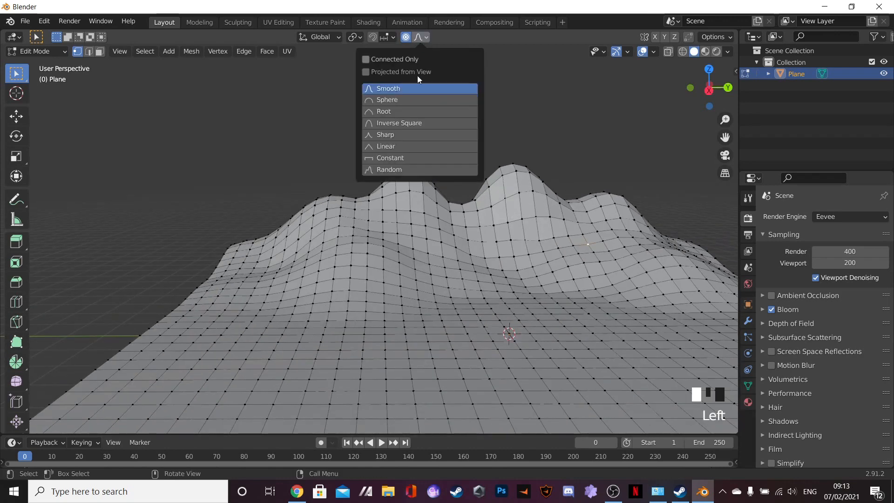
pyautogui.click(426, 37)
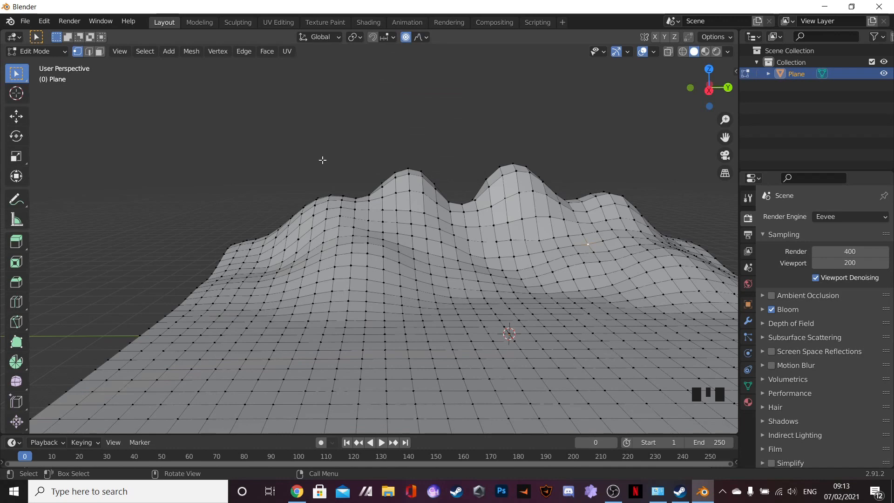
# Step: Raise the right central peak's top vertex about 8.3 m along global Z with Random falloff and a proportional size of about 37.4
pyautogui.scroll(-5, 374, 150)
pyautogui.scroll(6, 401, 174)
pyautogui.keyDown('shift'); pyautogui.moveTo(370, 165); pyautogui.dragTo(375, 204, button='middle'); pyautogui.keyUp('shift')
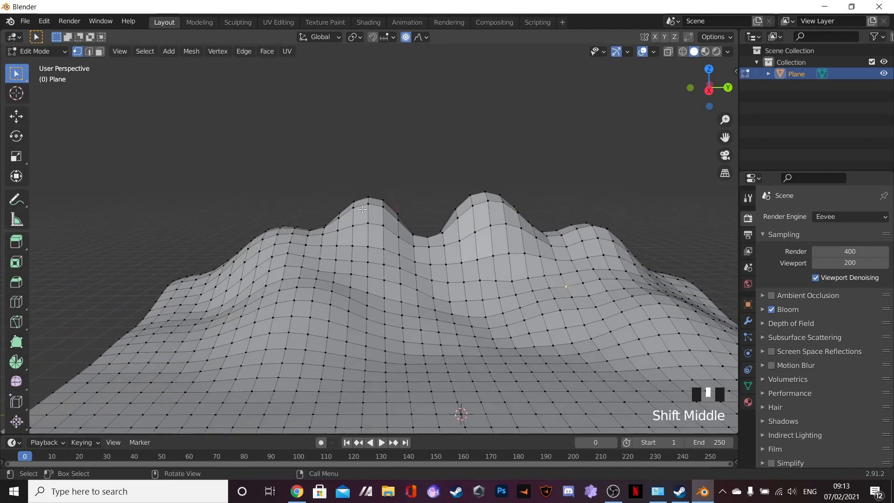
pyautogui.moveTo(417, 185); pyautogui.dragTo(280, 279, button='middle')
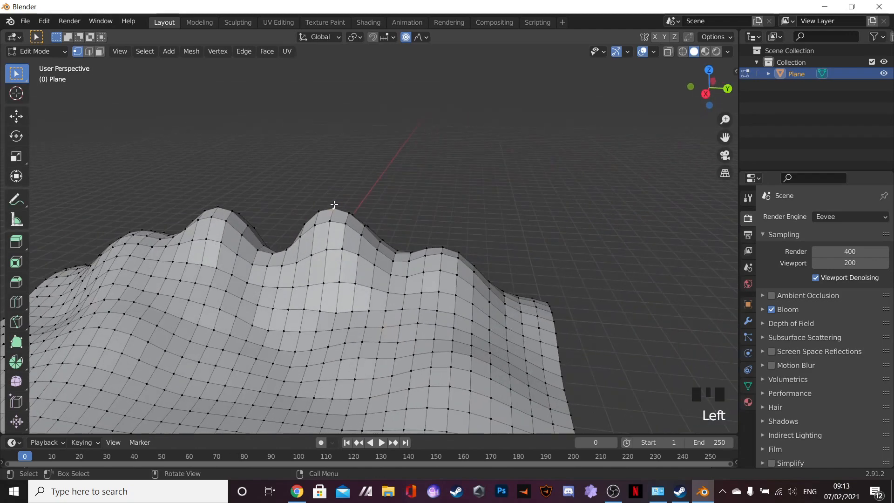
pyautogui.keyDown('shift'); pyautogui.moveTo(332, 230); pyautogui.dragTo(358, 179, button='middle'); pyautogui.keyUp('shift')
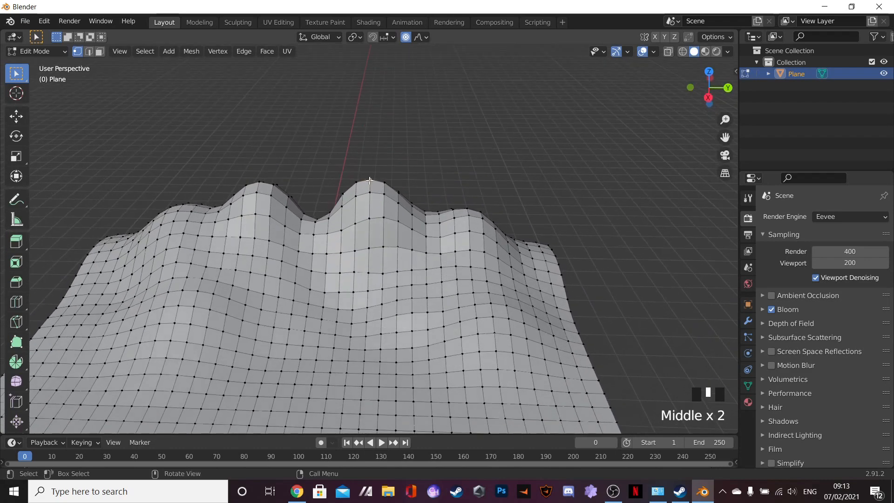
pyautogui.press('g')
pyautogui.press('z')
pyautogui.scroll(-5, 369, 180)
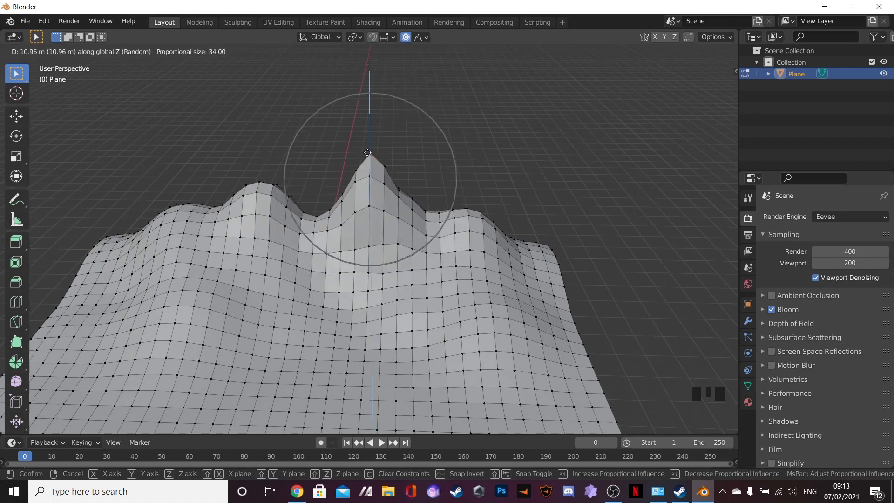
pyautogui.scroll(-1, 368, 160)
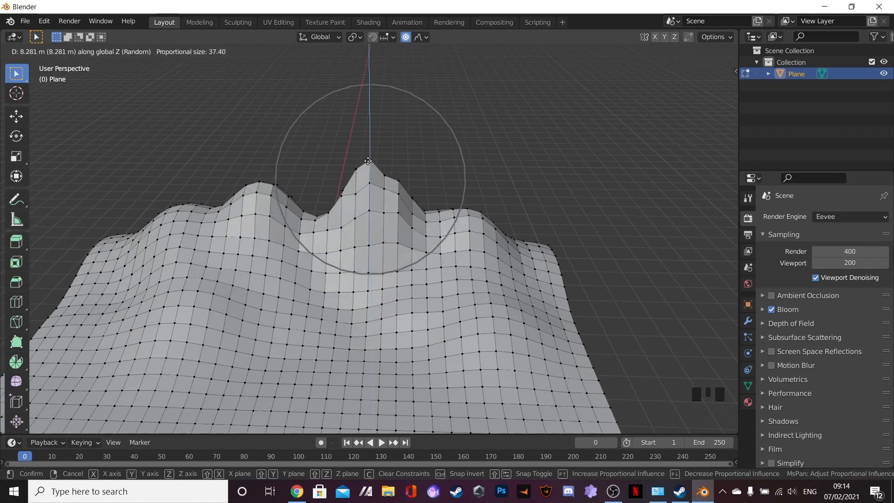
pyautogui.click(368, 160)
# Step: Raise the left central peak's top vertex about 11.5 m along global Z with Random falloff and a proportional size of about 37.4
pyautogui.moveTo(368, 161); pyautogui.dragTo(422, 196, button='middle')
pyautogui.click(422, 195)
pyautogui.press('g')
pyautogui.press('z')
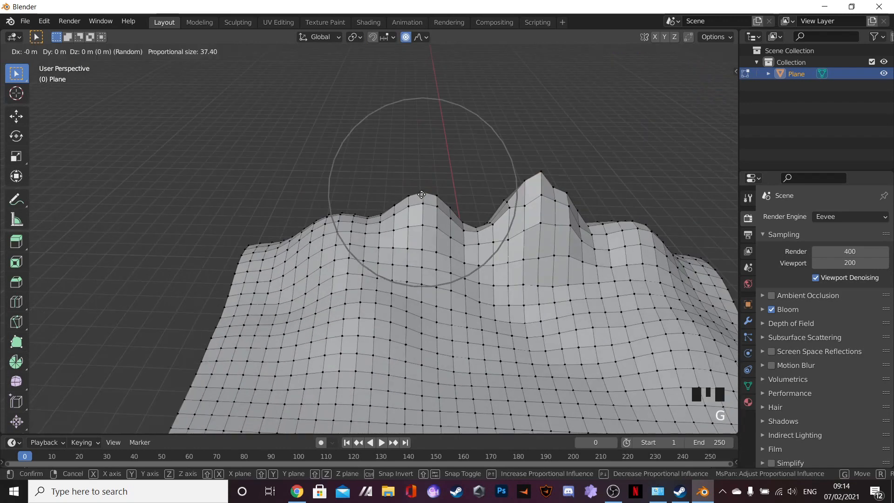
pyautogui.scroll(-1, 423, 179)
pyautogui.scroll(1, 423, 172)
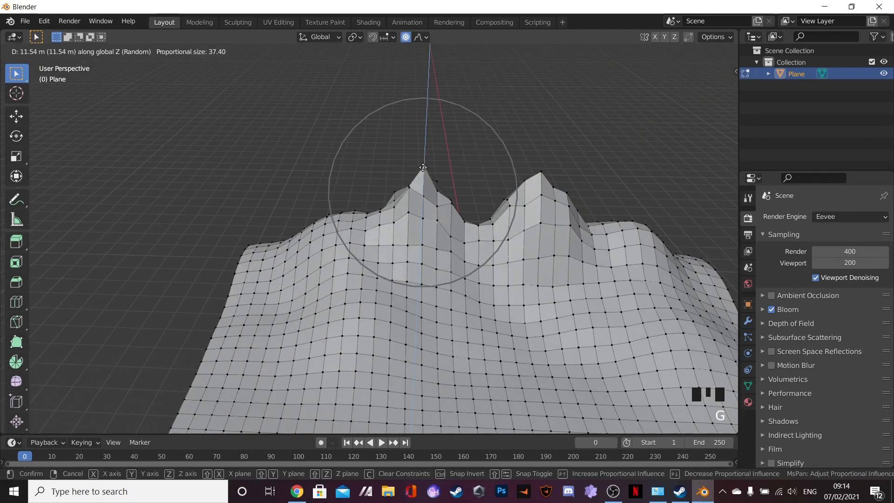
pyautogui.click(422, 167)
# Step: Raise a vertex at the crest of the left outer peak along global Z with Random falloff and a proportional size of about 45.3
pyautogui.click(325, 222)
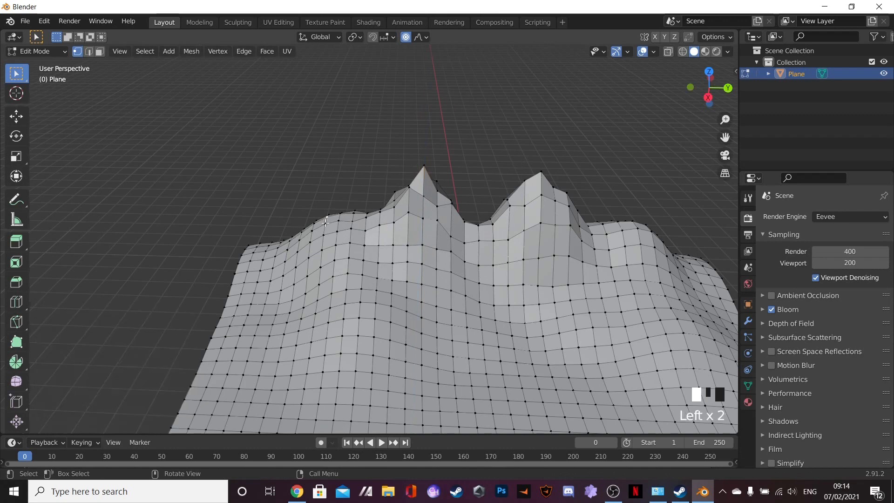
pyautogui.press('g')
pyautogui.press('z')
pyautogui.scroll(-3, 323, 205)
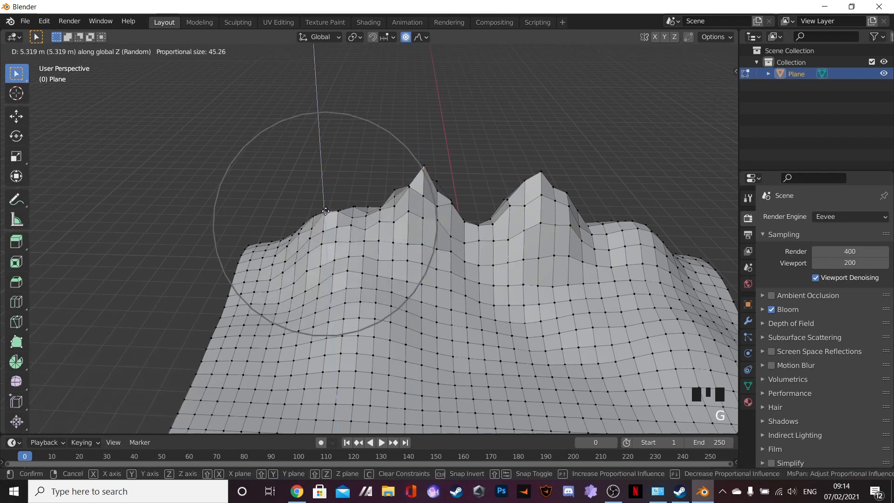
pyautogui.click(324, 204)
# Step: Raise a vertex on the far-left shoulder of the range about 7.2 m along global Z with a proportional size of about 45.3
pyautogui.click(255, 259)
pyautogui.press('g')
pyautogui.press('z')
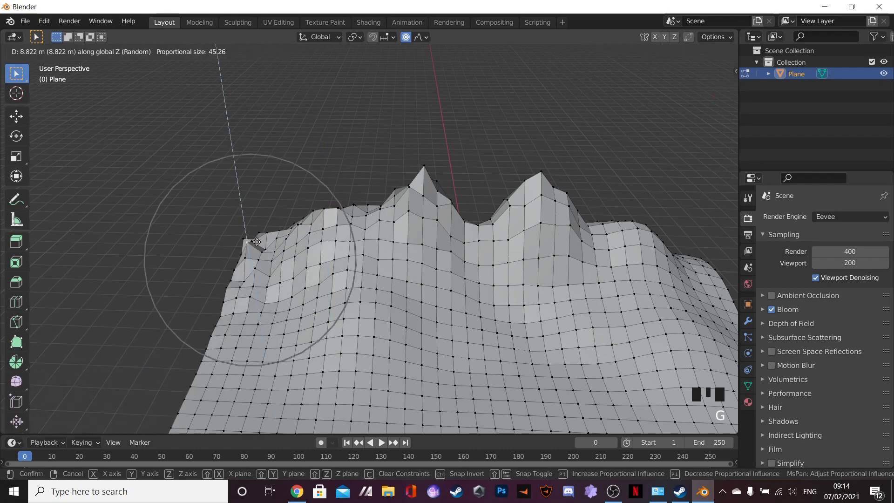
pyautogui.click(293, 257)
# Step: Raise a vertex in the dip between the left outer and left central peaks about 3.6 m along global Z, proportional size about 28.1
pyautogui.keyDown('shift'); pyautogui.moveTo(294, 256); pyautogui.dragTo(413, 178, button='middle'); pyautogui.keyUp('shift')
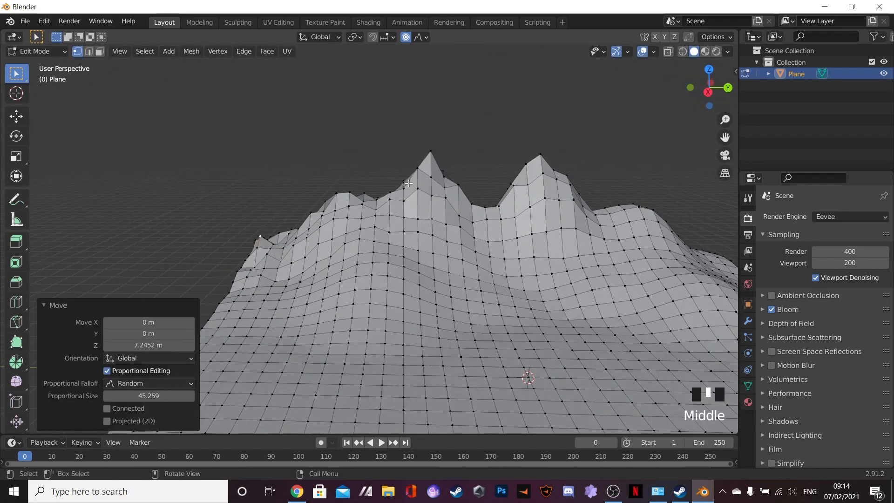
pyautogui.click(376, 208)
pyautogui.press('g')
pyautogui.press('z')
pyautogui.scroll(5, 376, 205)
pyautogui.click(379, 199)
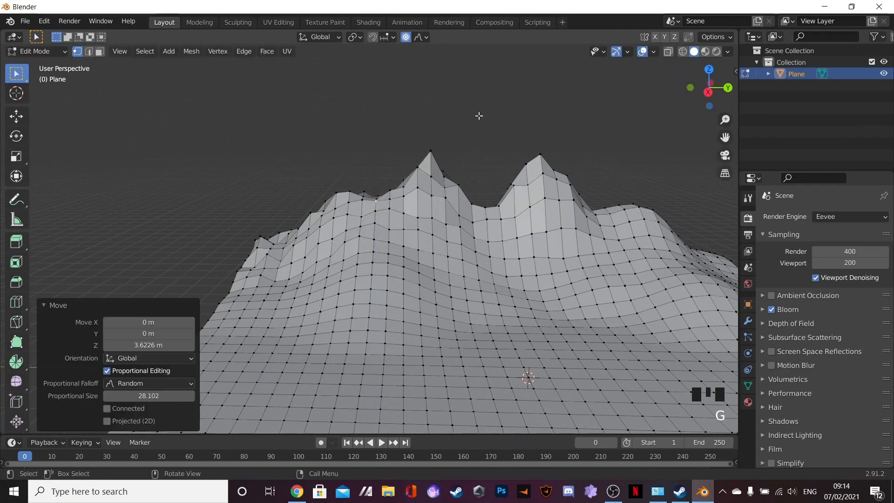
# Step: Raise a vertex on the left mountain's front slope about 8.1 m along global Z with Random falloff and a proportional size of about 37.4
pyautogui.moveTo(381, 198); pyautogui.dragTo(413, 204, button='middle')
pyautogui.click(361, 217)
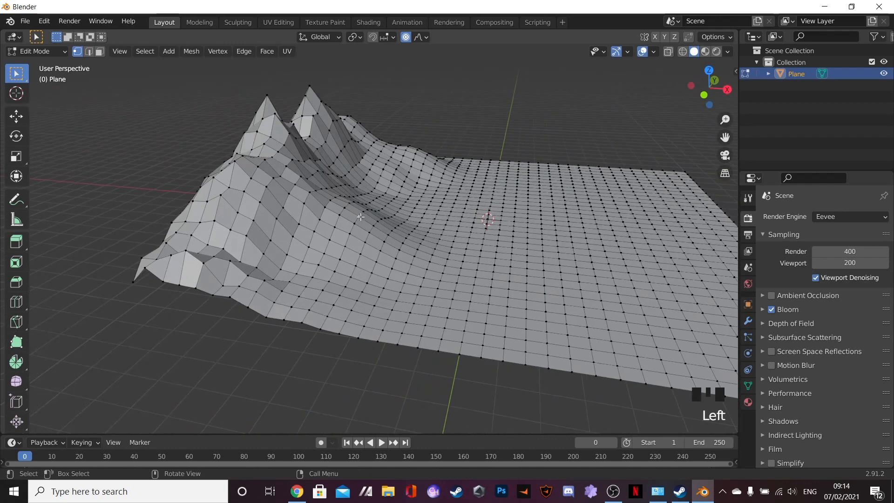
pyautogui.press('g')
pyautogui.press('z')
pyautogui.scroll(-3, 362, 204)
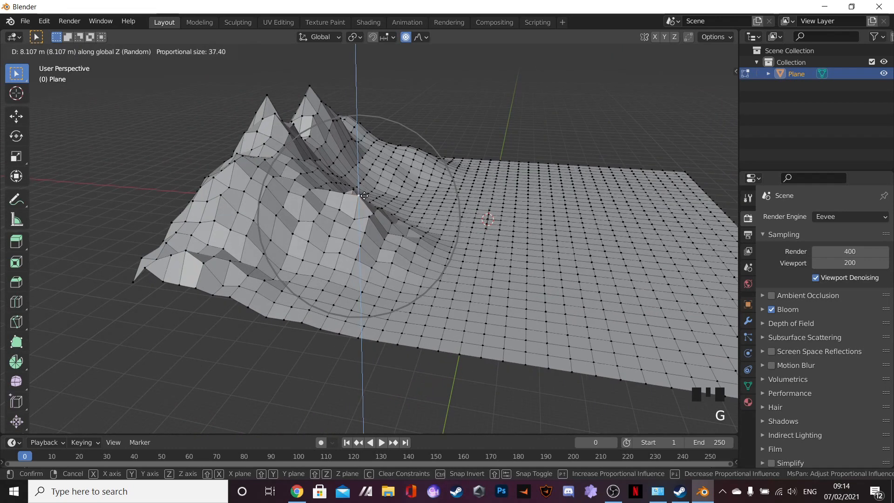
pyautogui.click(364, 196)
# Step: Raise a vertex on the lower outer slope of the left mountain along global Z with a proportional size of about 37.4
pyautogui.click(317, 290)
pyautogui.press('g')
pyautogui.press('z')
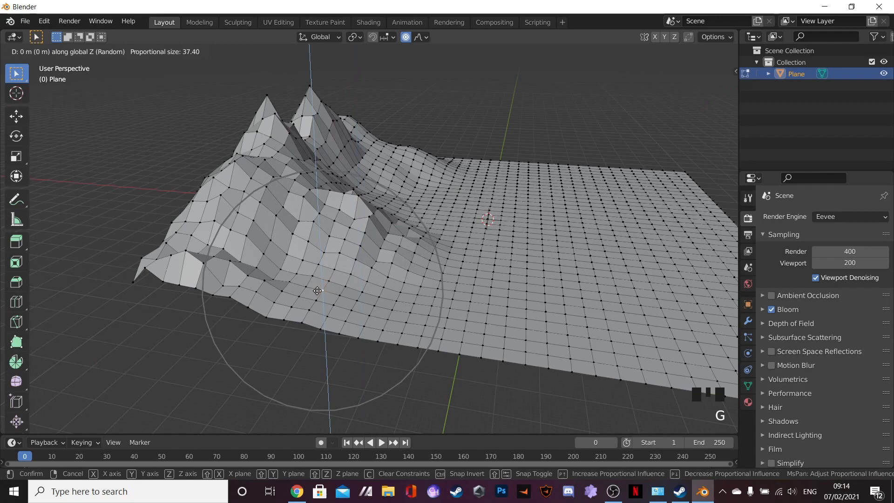
pyautogui.click(441, 237)
# Step: Raise a vertex on the front slope below the left central peak, beside the new bump, along global Z with Random falloff
pyautogui.moveTo(442, 237); pyautogui.dragTo(342, 234, button='middle')
pyautogui.scroll(-2, 344, 219)
pyautogui.click(359, 235)
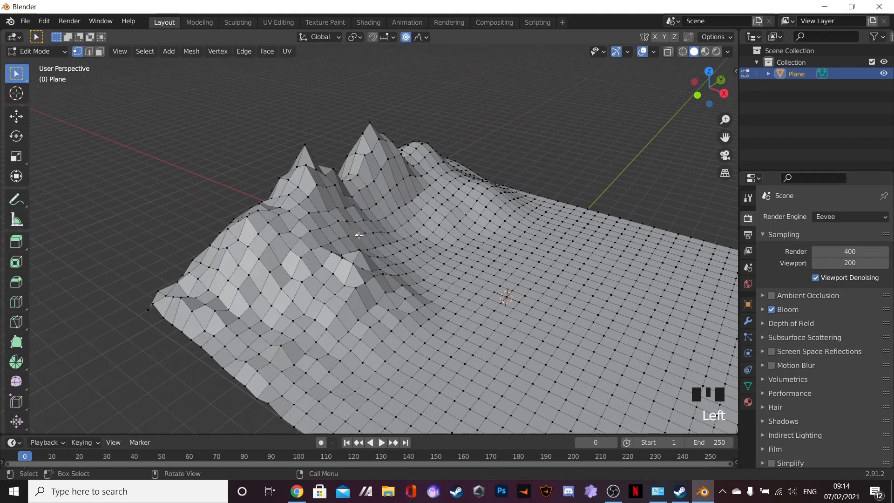
pyautogui.press('g')
pyautogui.press('z')
pyautogui.click(363, 223)
# Step: Roughen the front slope below the right central peak by moving a vertex along global Z with Random falloff
pyautogui.moveTo(363, 223); pyautogui.dragTo(372, 230, button='middle')
pyautogui.click(371, 230)
pyautogui.press('g')
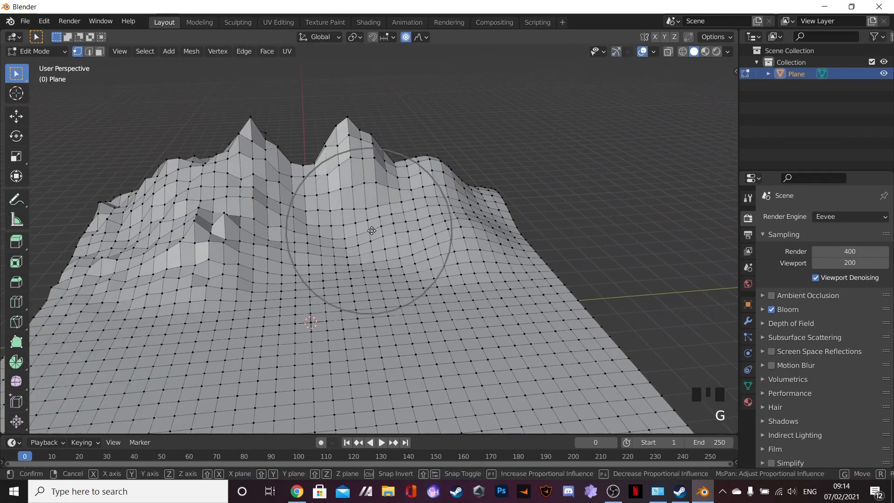
pyautogui.press('z')
pyautogui.click(445, 235)
# Step: Raise a vertex on the front slope below the right outer peak along global Z into a small jagged bump
pyautogui.click(461, 225)
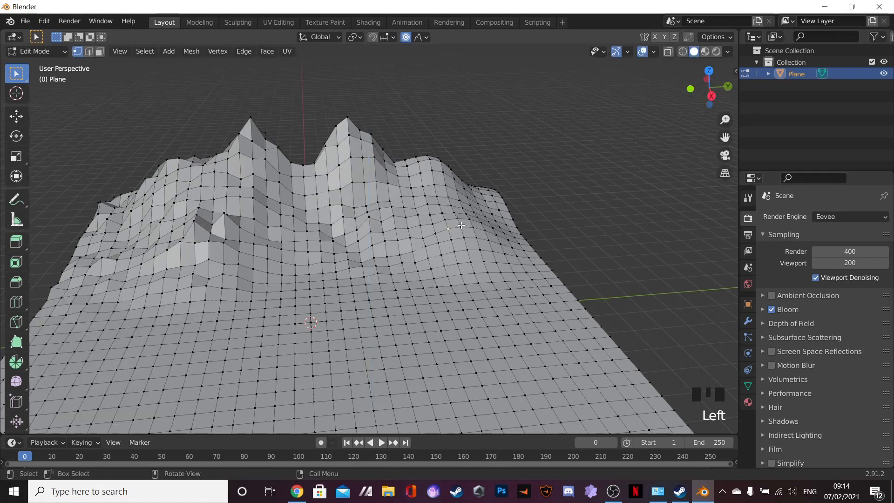
pyautogui.press('g')
pyautogui.press('z')
pyautogui.click(460, 207)
# Step: Raise the right outer peak's top vertex about 10.8 m along global Z with Random falloff and a proportional size of about 37.4
pyautogui.moveTo(461, 207); pyautogui.dragTo(449, 164, button='middle')
pyautogui.click(449, 164)
pyautogui.press('g')
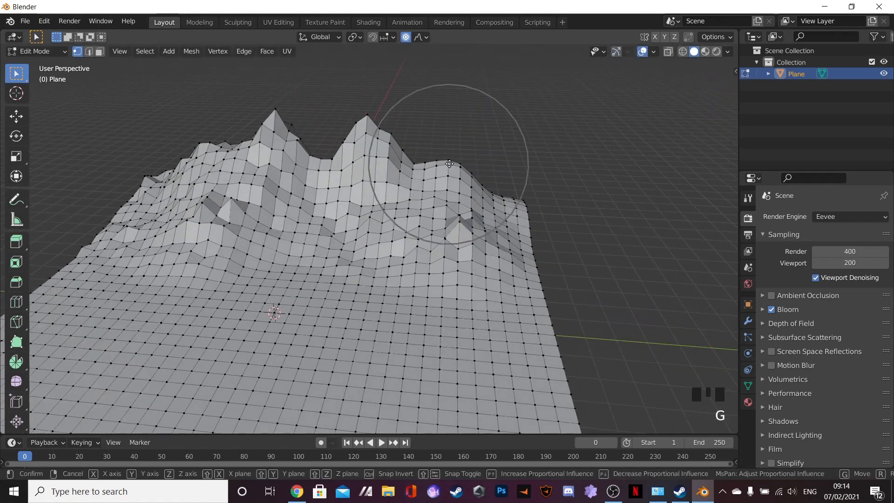
pyautogui.press('z')
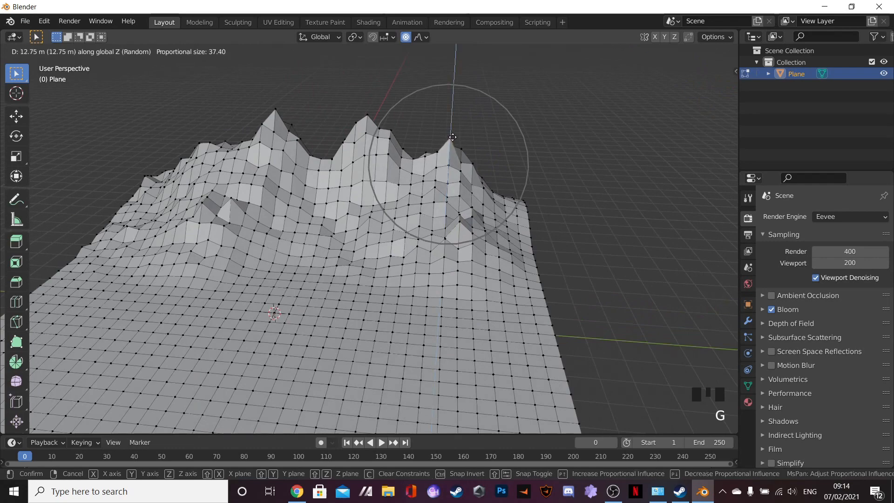
pyautogui.click(452, 141)
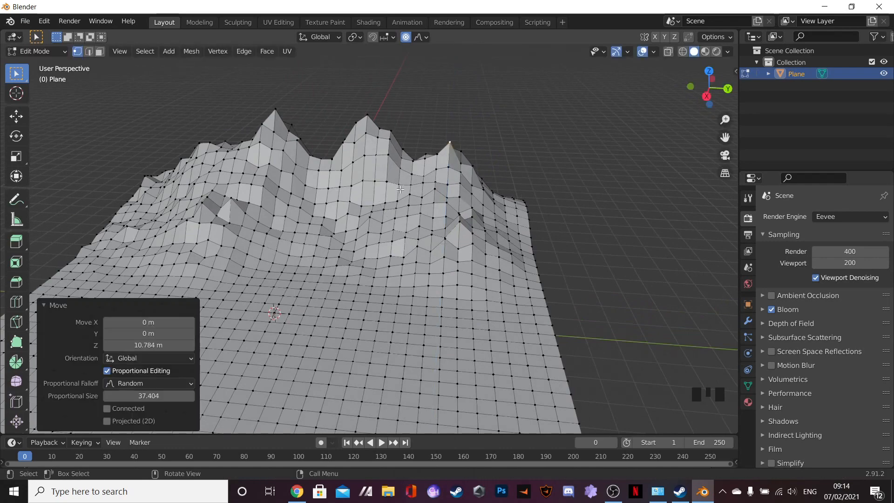
# Step: Raise a vertex on the front slope near the central peaks about 6.7 m along global Z with a proportional size of about 37.4
pyautogui.moveTo(400, 189); pyautogui.dragTo(353, 188, button='middle')
pyautogui.click(377, 169)
pyautogui.press('g')
pyautogui.press('z')
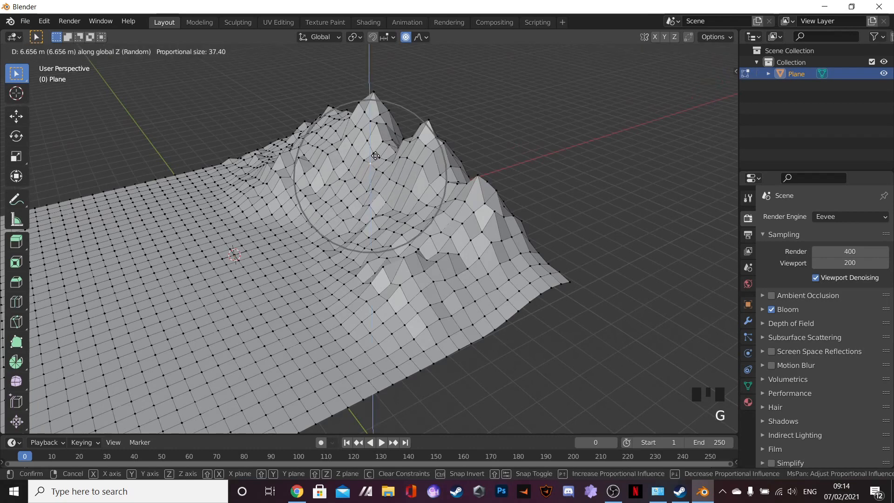
pyautogui.click(375, 155)
# Step: Move a vertex on the central front slope freely by about 1.8 m in X, -4.8 m in Y and 6 m in Z
pyautogui.moveTo(376, 171); pyautogui.dragTo(378, 175, button='middle')
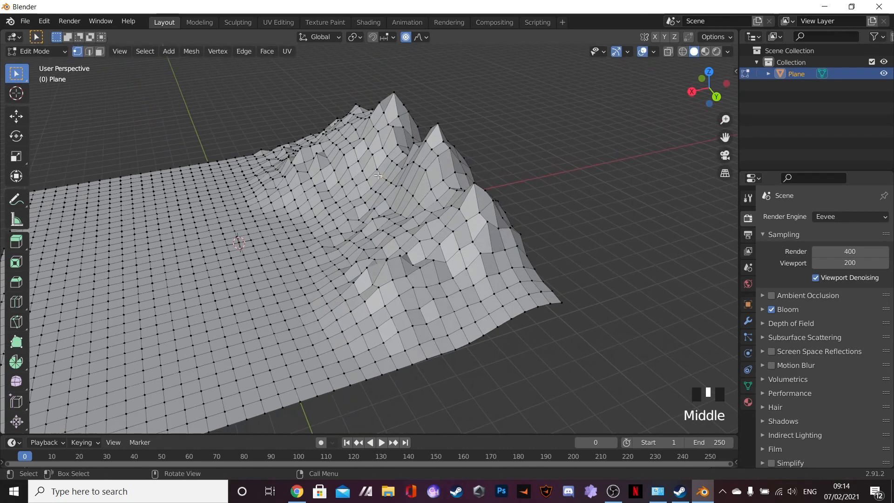
pyautogui.press('g')
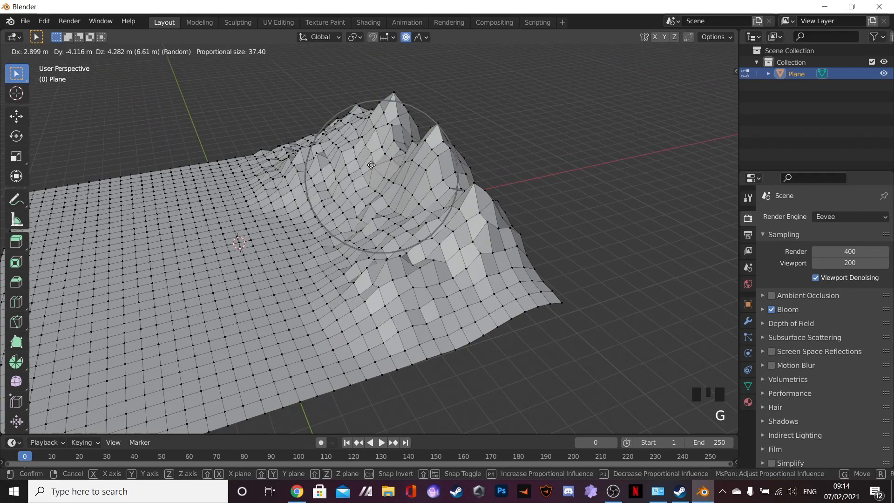
pyautogui.click(372, 164)
# Step: Shift a vertex on the slope between the two central peaks freely with Random falloff
pyautogui.moveTo(372, 164); pyautogui.dragTo(331, 182, button='middle')
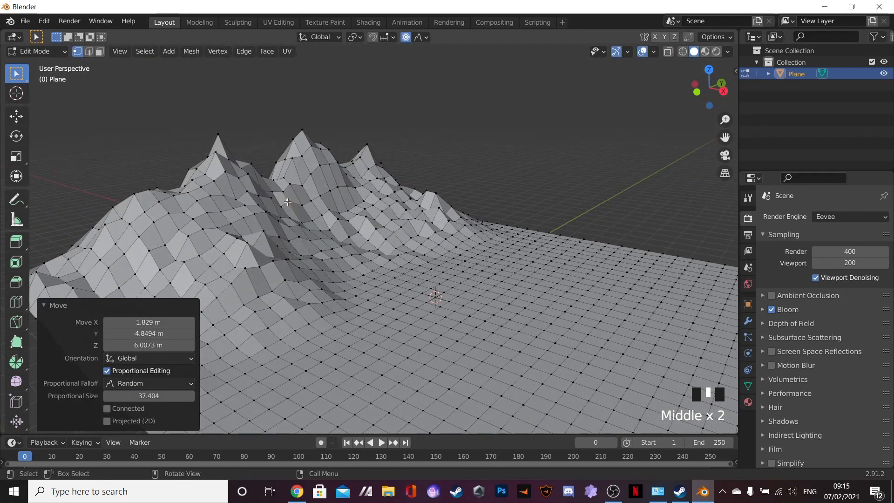
pyautogui.press('g')
pyautogui.click(296, 199)
# Step: Move a vertex on the right central peak's front face freely by about 4 m in X, 2 m in Y and 1.7 m in Z
pyautogui.moveTo(296, 198); pyautogui.dragTo(474, 201, button='middle')
pyautogui.scroll(2, 429, 195)
pyautogui.click(337, 192)
pyautogui.press('g')
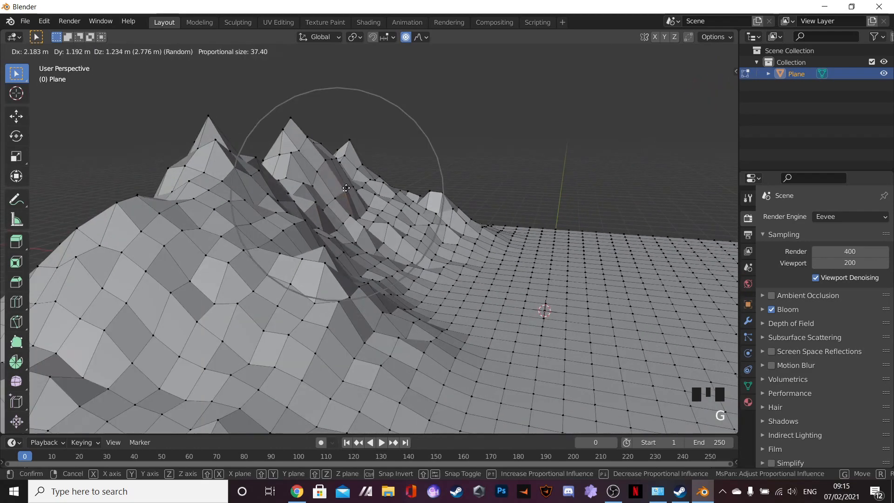
pyautogui.click(351, 187)
# Step: Examine the mountain range's silhouette and slopes from the sides and front, and return to Object Mode
pyautogui.moveTo(437, 127); pyautogui.dragTo(431, 295, button='middle')
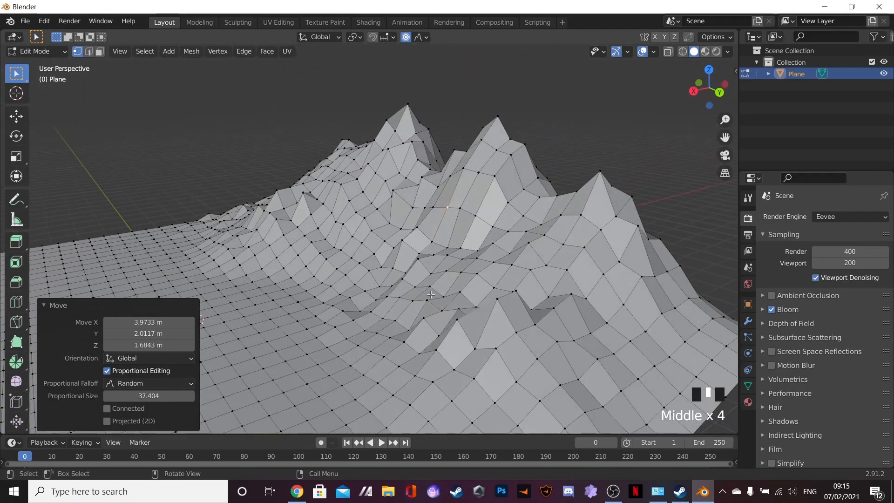
pyautogui.moveTo(517, 209); pyautogui.dragTo(427, 231, button='middle')
pyautogui.scroll(2, 438, 215)
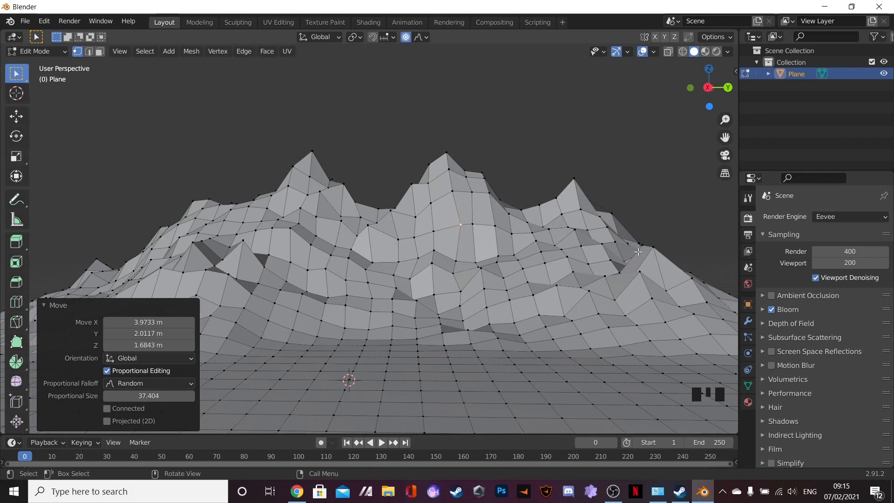
pyautogui.scroll(1, 412, 266)
pyautogui.keyDown('shift'); pyautogui.moveTo(413, 266); pyautogui.dragTo(452, 240, button='middle'); pyautogui.keyUp('shift')
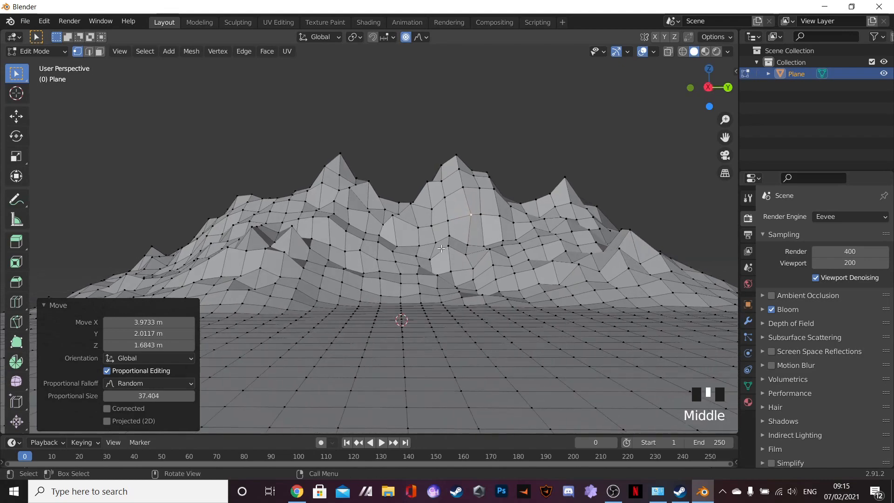
pyautogui.scroll(-1, 452, 240)
pyautogui.moveTo(432, 205); pyautogui.dragTo(408, 208, button='middle')
pyautogui.press('Tab')
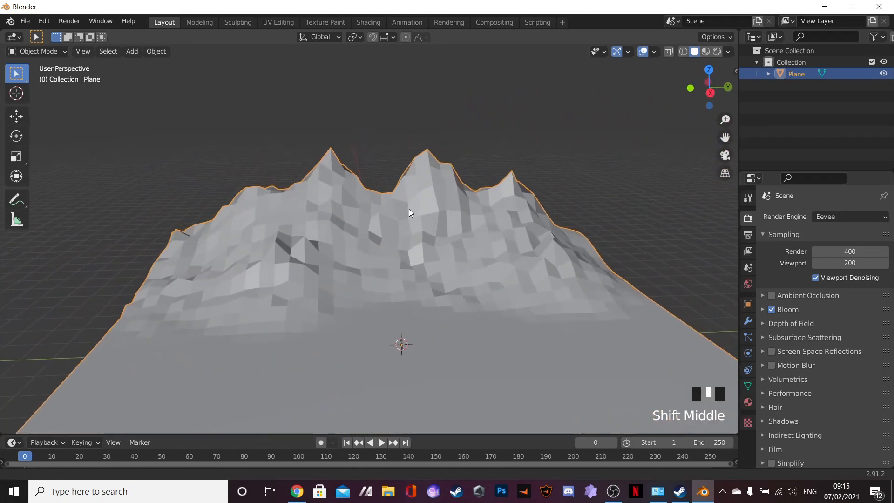
pyautogui.moveTo(465, 184); pyautogui.dragTo(404, 153, button='middle')
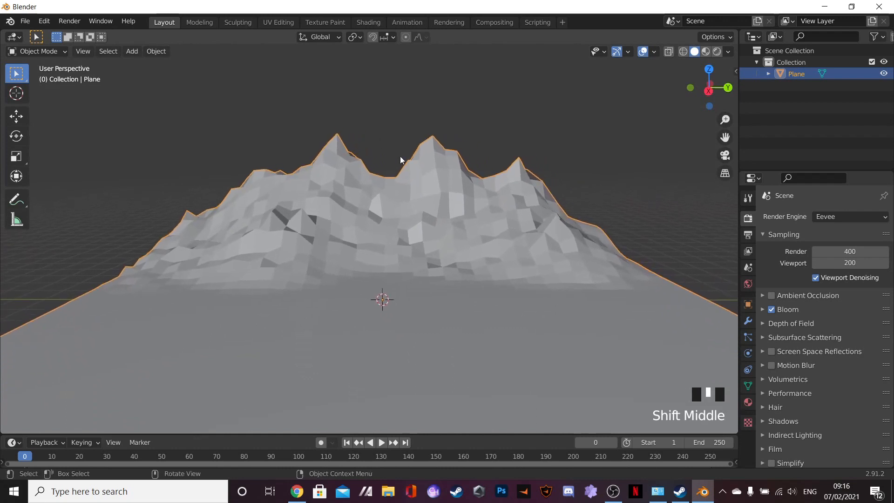
pyautogui.click(747, 321)
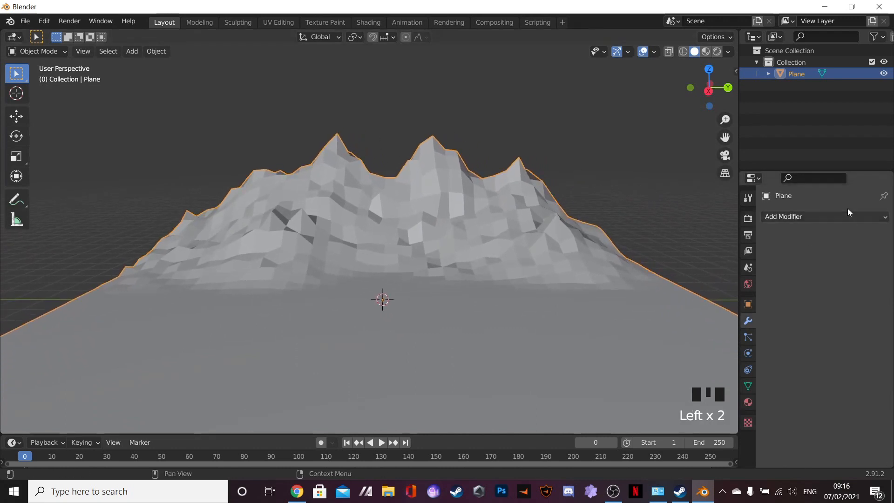
pyautogui.click(806, 217)
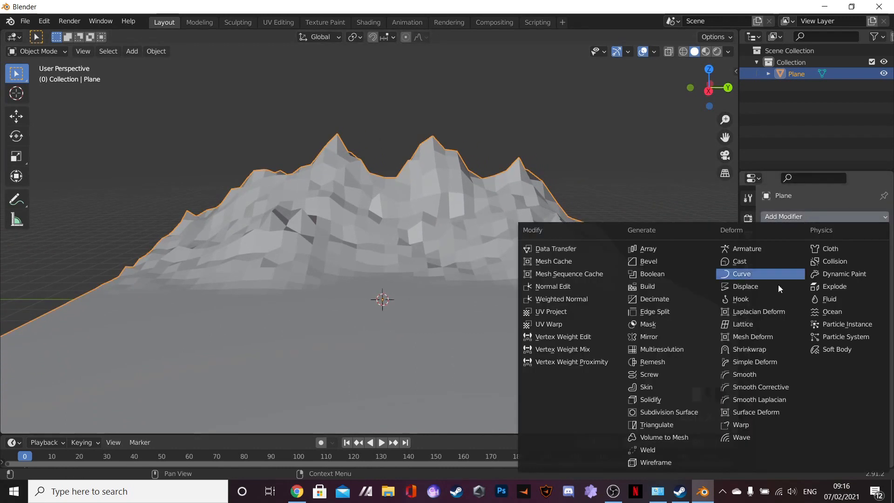
pyautogui.click(812, 199)
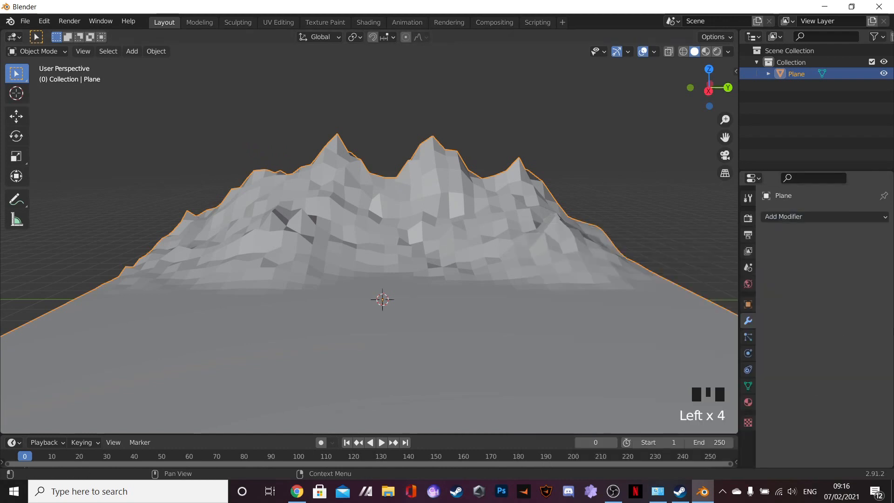
# Step: Create a new material for the terrain plane
pyautogui.click(748, 402)
pyautogui.click(817, 267)
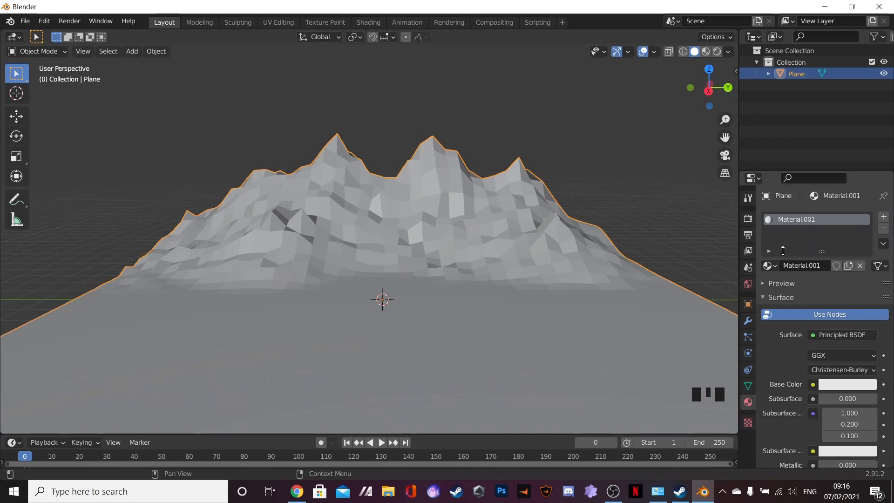
# Step: Add a second material slot with a new material to the terrain plane, then reselect the first material
pyautogui.click(883, 217)
pyautogui.click(815, 219)
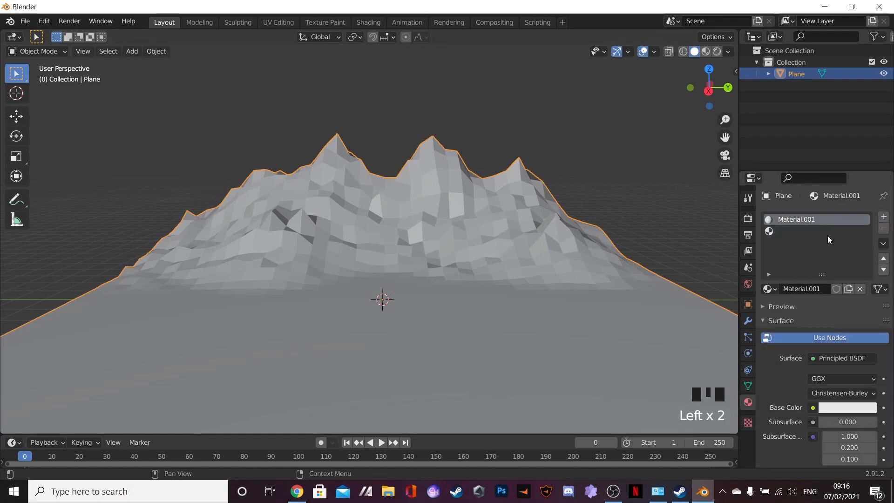
pyautogui.click(828, 233)
pyautogui.click(821, 288)
pyautogui.click(806, 221)
pyautogui.click(808, 220)
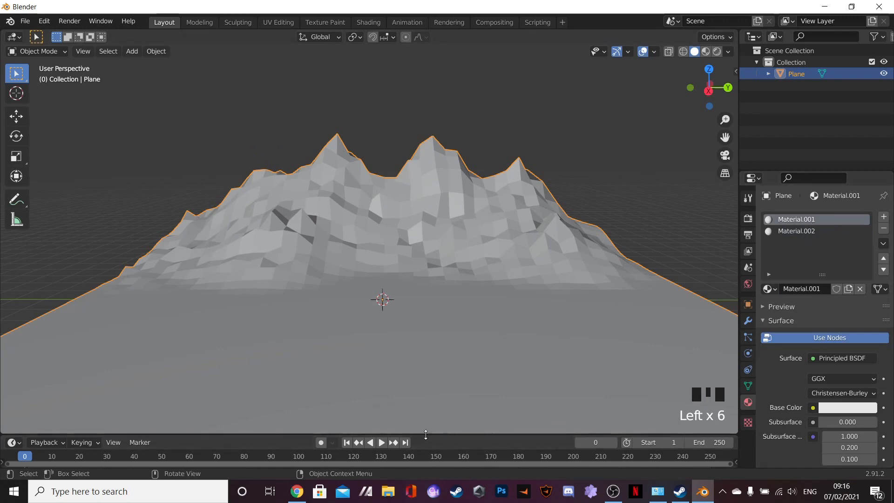
# Step: Enlarge the timeline area and turn it into a Shader Editor showing the first material's nodes
pyautogui.moveTo(423, 435); pyautogui.dragTo(412, 310)
pyautogui.click(14, 315)
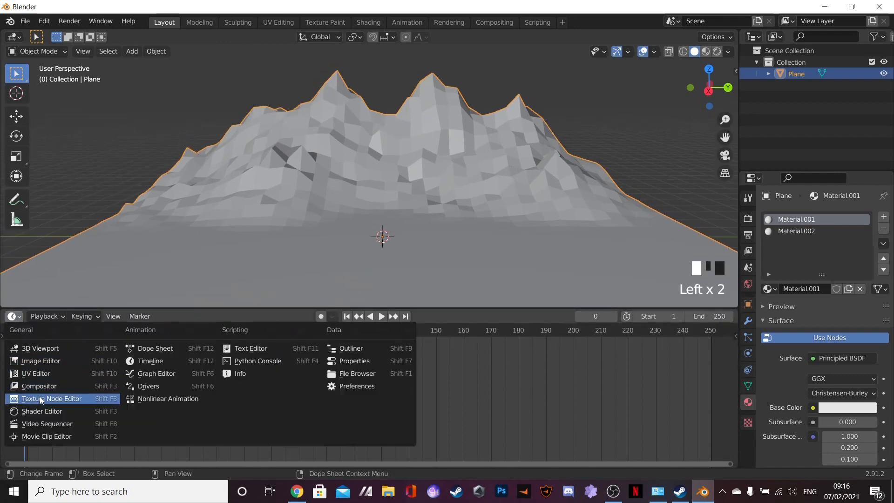
pyautogui.click(38, 410)
pyautogui.scroll(10, 244, 389)
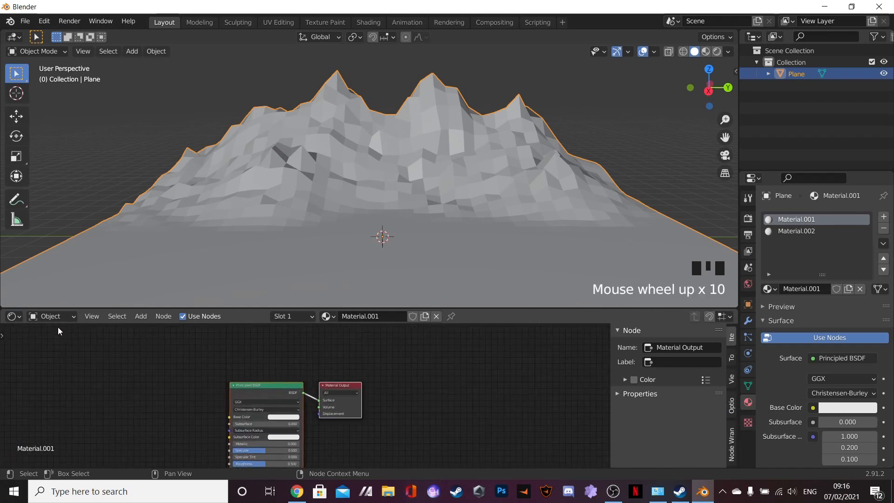
pyautogui.click(14, 316)
pyautogui.click(13, 317)
pyautogui.click(12, 318)
pyautogui.click(46, 410)
pyautogui.scroll(-2, 210, 421)
pyautogui.moveTo(210, 420); pyautogui.dragTo(271, 364, button='middle')
pyautogui.scroll(2, 273, 367)
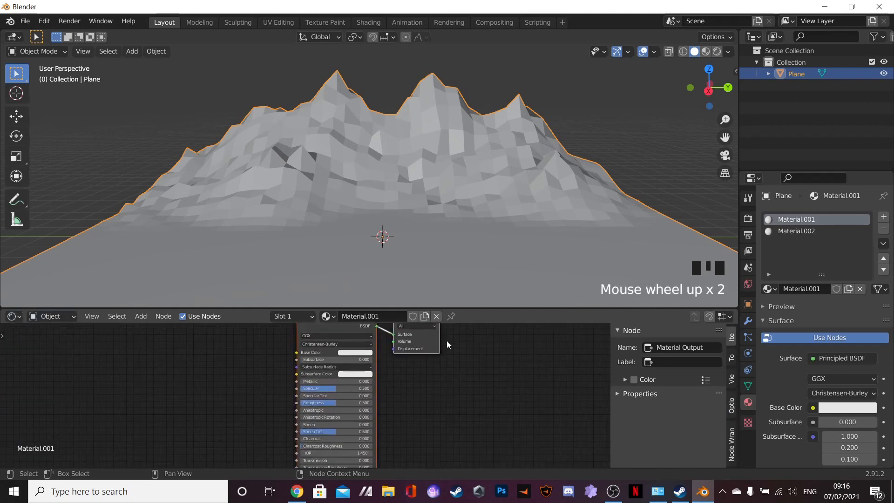
# Step: Examine the first material's Principled BSDF surface settings and its node layout
pyautogui.click(801, 219)
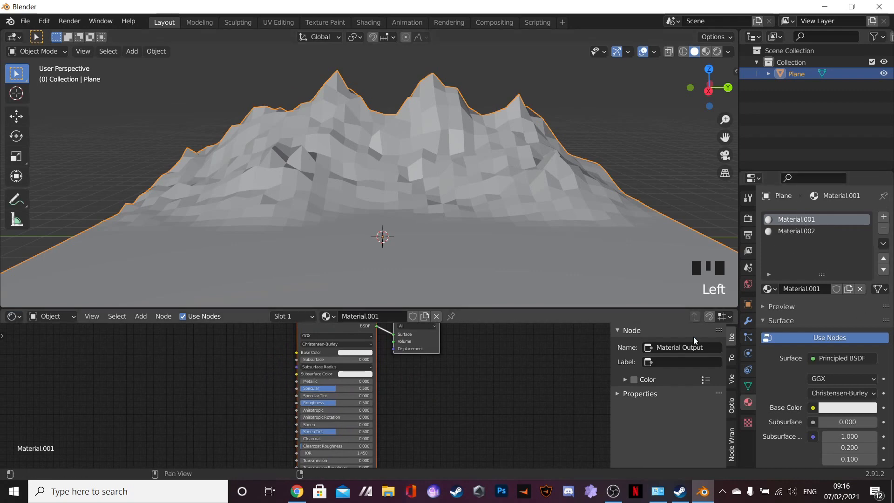
pyautogui.scroll(-3, 235, 399)
pyautogui.scroll(-11, 819, 382)
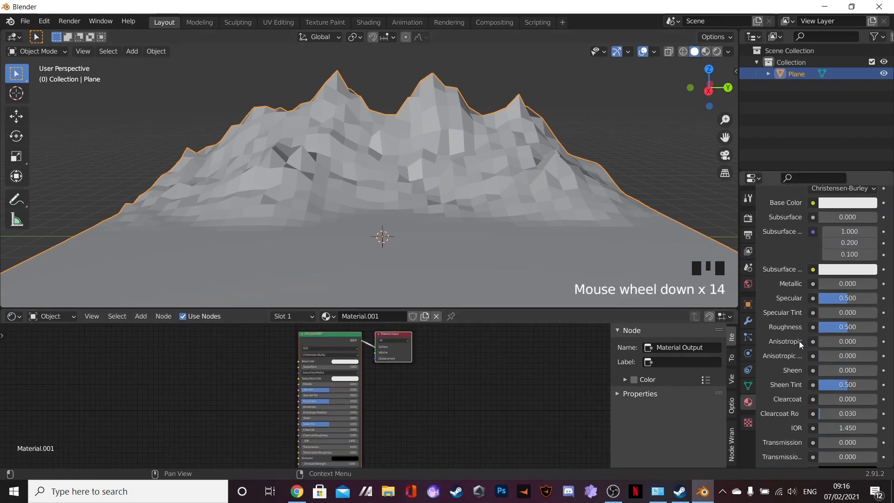
pyautogui.scroll(-10, 798, 341)
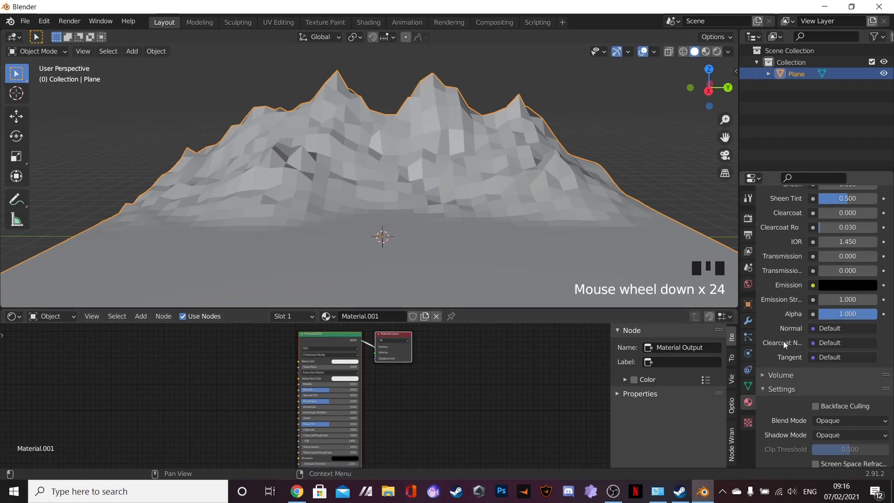
pyautogui.scroll(20, 781, 342)
pyautogui.moveTo(183, 396); pyautogui.dragTo(329, 394, button='middle')
pyautogui.scroll(1, 330, 394)
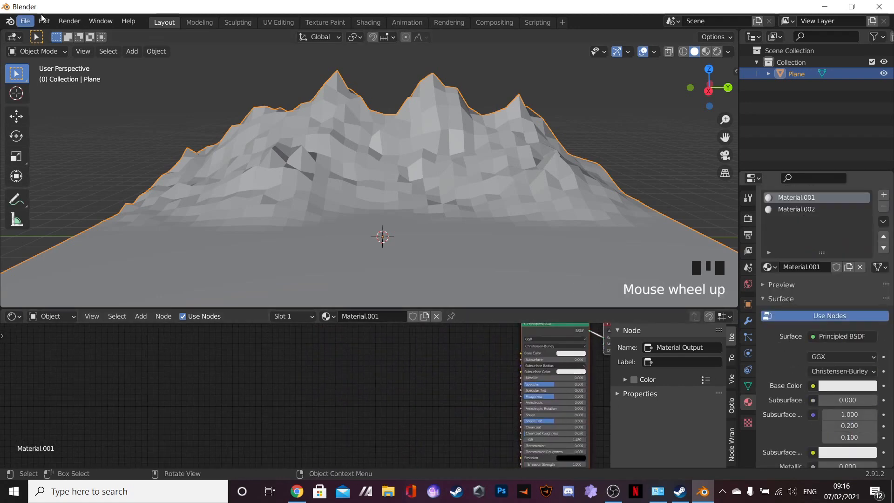
# Step: Check the enabled add-ons in the preferences by searching for "node", and close the preferences
pyautogui.click(25, 21)
pyautogui.moveTo(44, 20)
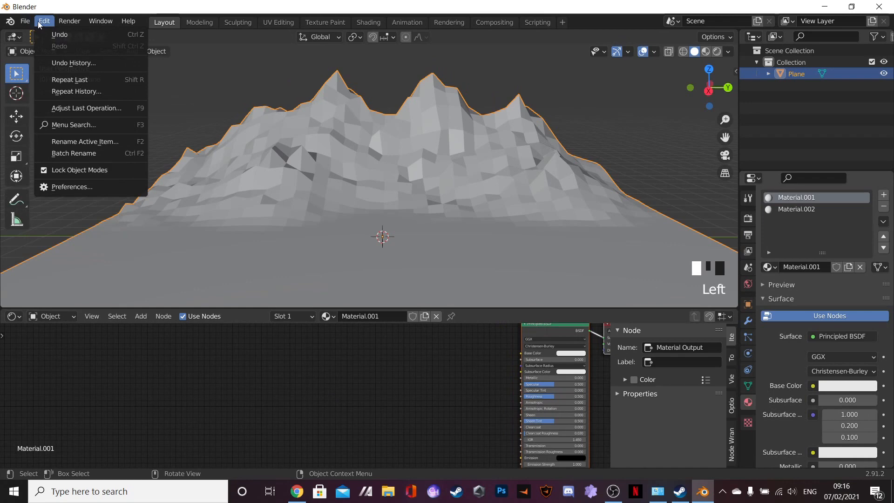
pyautogui.click(78, 185)
pyautogui.click(321, 78)
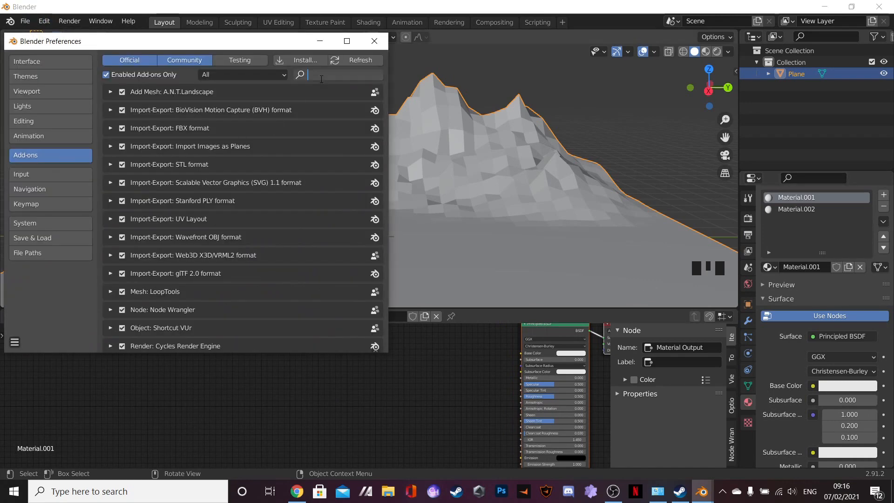
pyautogui.write('use')
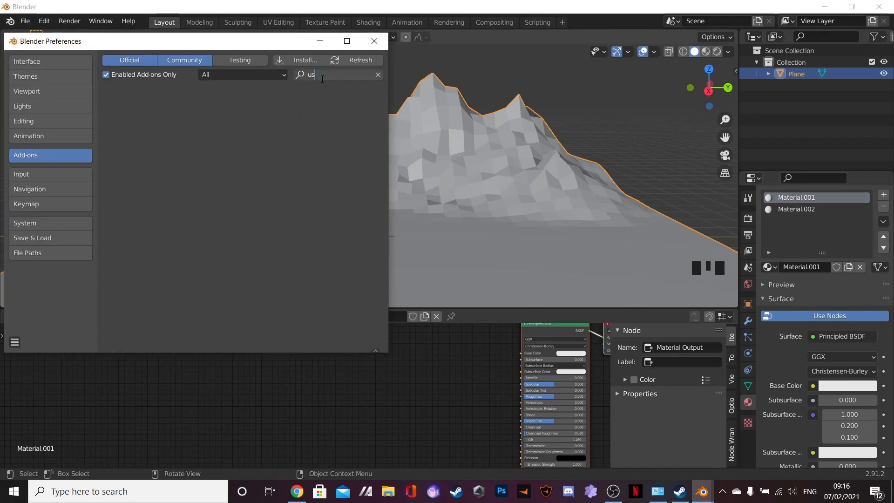
pyautogui.press('BackSpace')
pyautogui.press('BackSpace')
pyautogui.press('BackSpace')
pyautogui.write('nodes')
pyautogui.press('BackSpace')
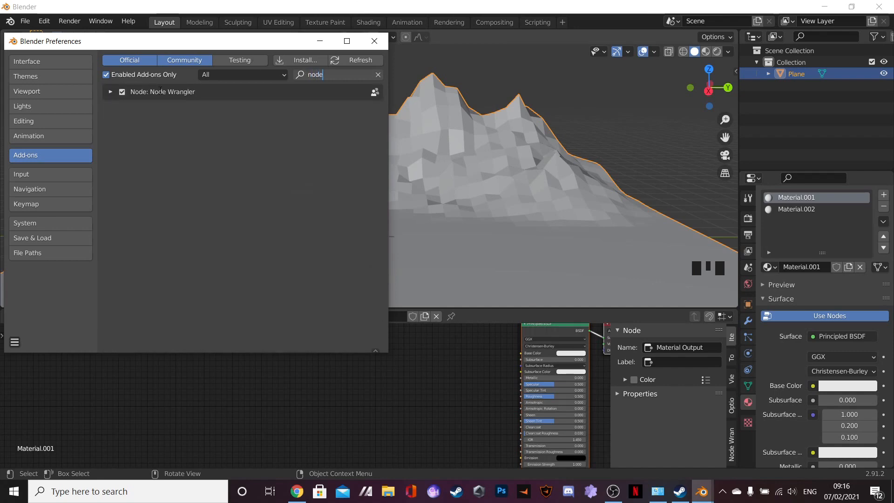
pyautogui.click(381, 40)
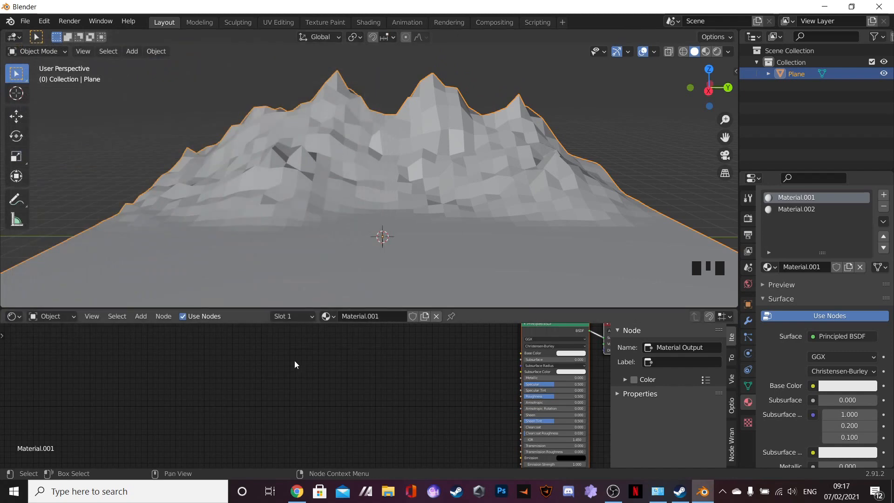
# Step: Add a Texture Coordinate node before the Principled BSDF in the first material's node tree
pyautogui.click(253, 388)
pyautogui.hotkey('shift', 'a')
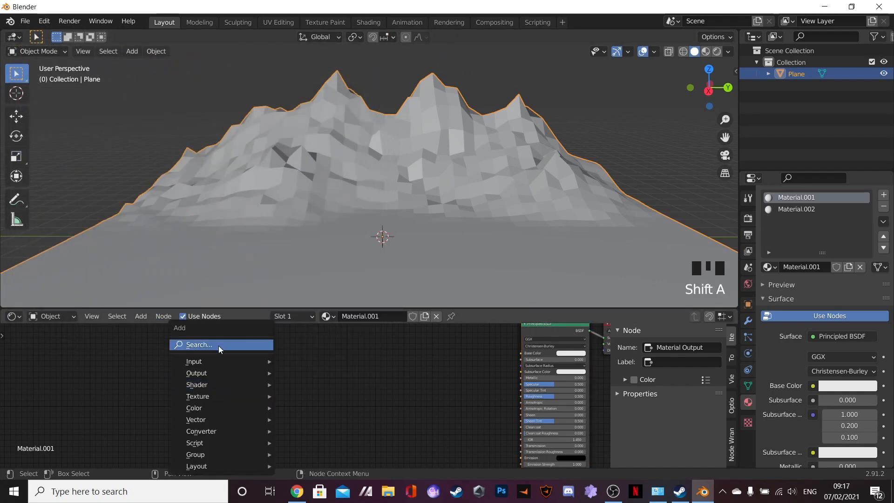
pyautogui.click(219, 345)
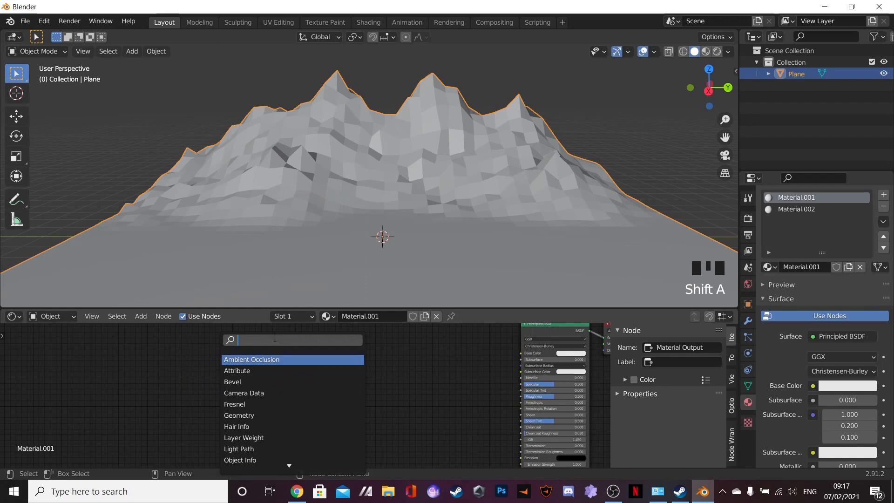
pyautogui.write('text')
pyautogui.click(296, 359)
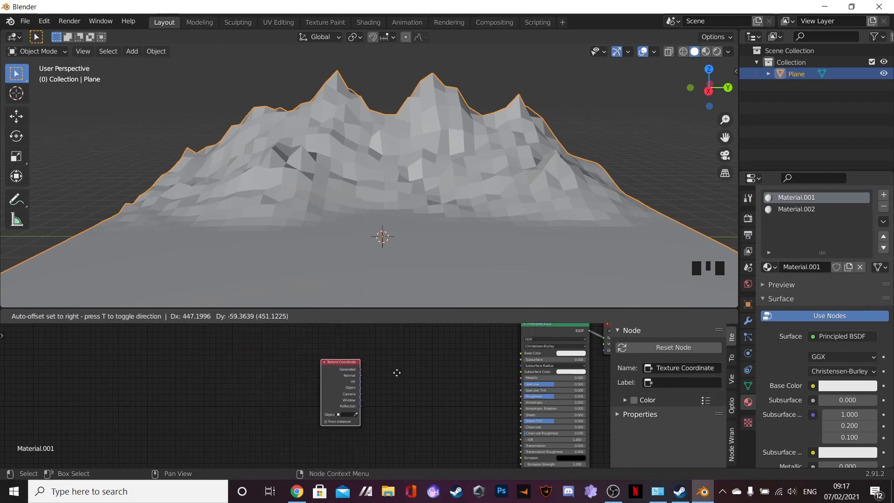
pyautogui.click(401, 370)
# Step: Add a Mapping node directly after the Texture Coordinate node
pyautogui.hotkey('shift', 'a')
pyautogui.click(392, 344)
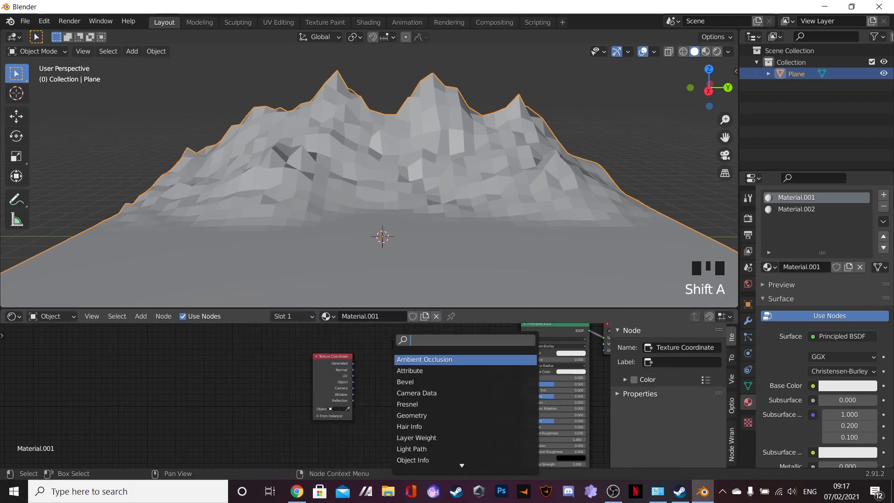
pyautogui.write('mapp')
pyautogui.click(419, 359)
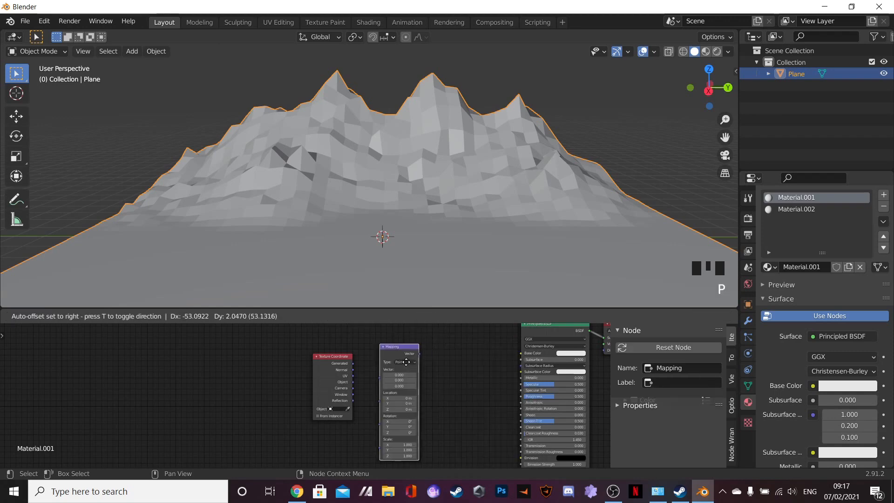
pyautogui.click(429, 368)
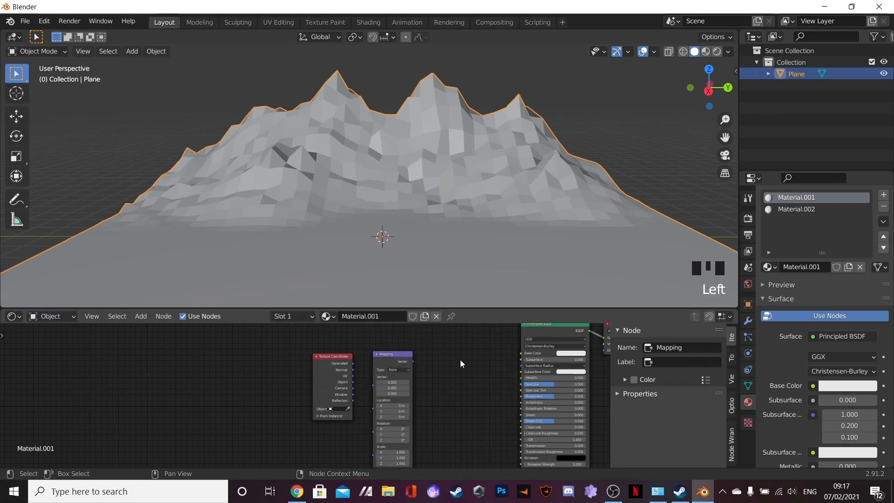
# Step: Add a ColorRamp node between the Mapping node and the Principled BSDF
pyautogui.hotkey('shift', 'a')
pyautogui.click(449, 348)
pyautogui.write('colou')
pyautogui.press('BackSpace')
pyautogui.press('BackSpace')
pyautogui.write('o')
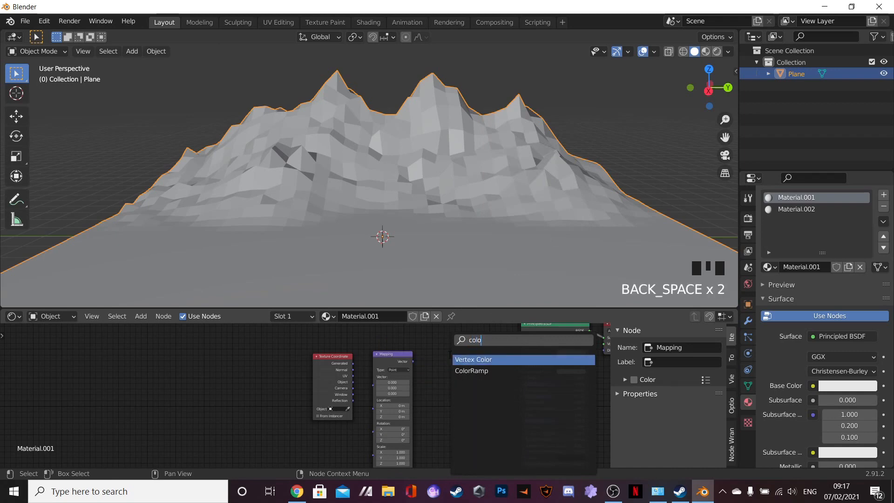
pyautogui.click(471, 370)
pyautogui.click(465, 372)
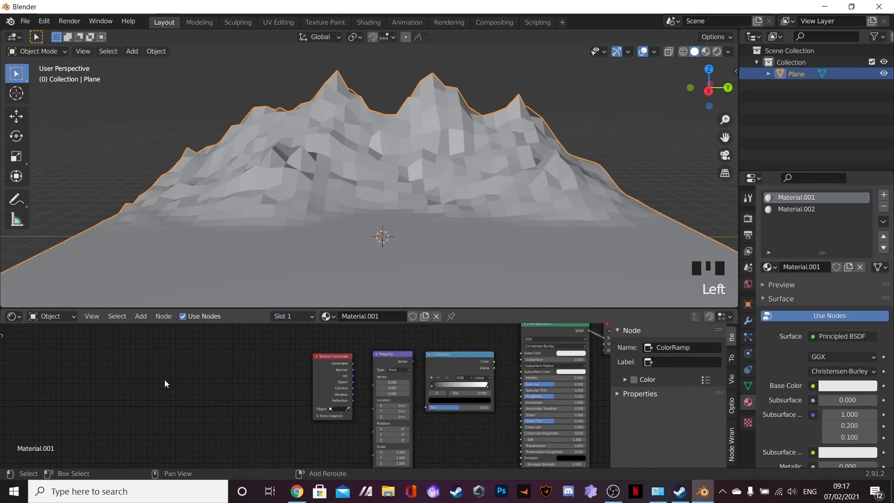
pyautogui.hotkey('shift', 'a')
pyautogui.press('Escape')
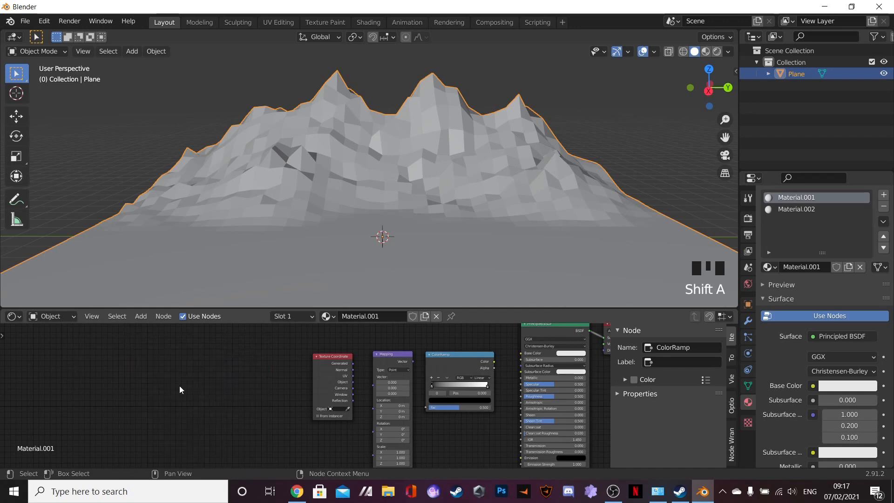
pyautogui.hotkey('shift', 'a')
pyautogui.moveTo(156, 361)
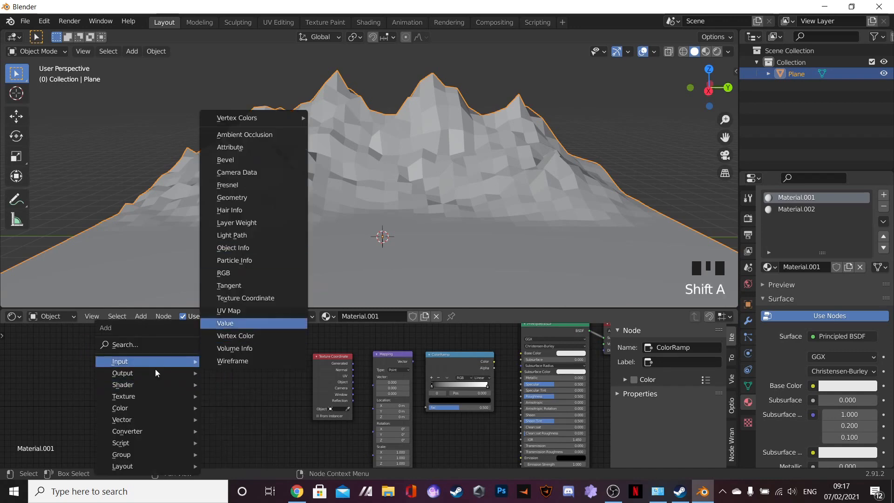
pyautogui.moveTo(122, 403)
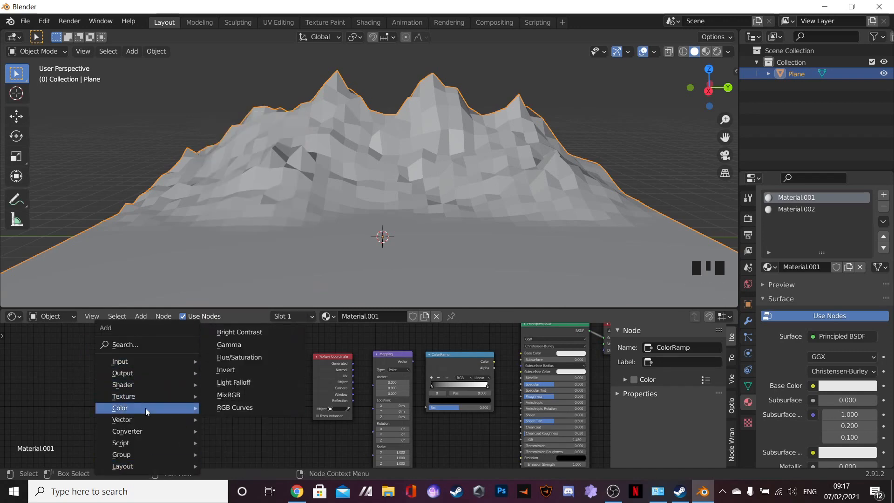
pyautogui.press('Escape')
# Step: Wire Texture Coordinate's Generated output through Mapping's Vector and the ColorRamp's Fac into the Principled BSDF's Base Color, tightening the node spacing
pyautogui.scroll(3, 381, 368)
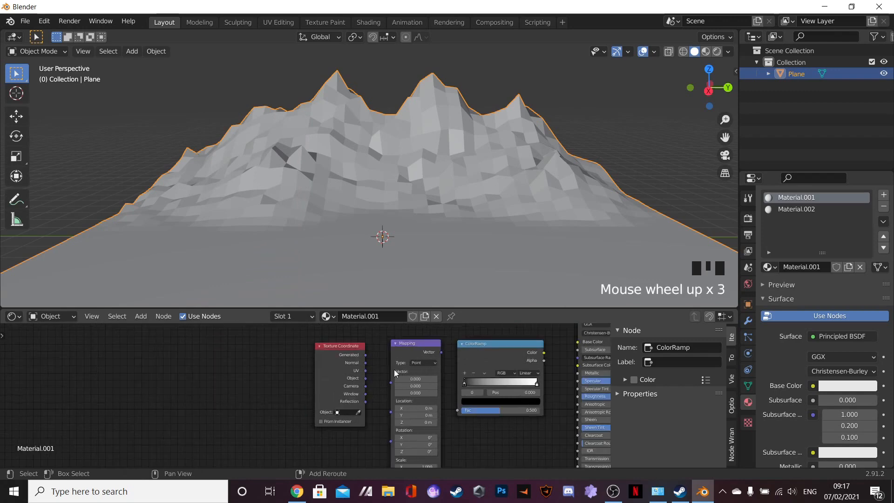
pyautogui.keyDown('shift'); pyautogui.moveTo(396, 369); pyautogui.dragTo(258, 390, button='middle'); pyautogui.keyUp('shift')
pyautogui.moveTo(438, 376); pyautogui.dragTo(473, 365)
pyautogui.moveTo(393, 363); pyautogui.dragTo(408, 351)
pyautogui.moveTo(337, 374); pyautogui.dragTo(342, 378)
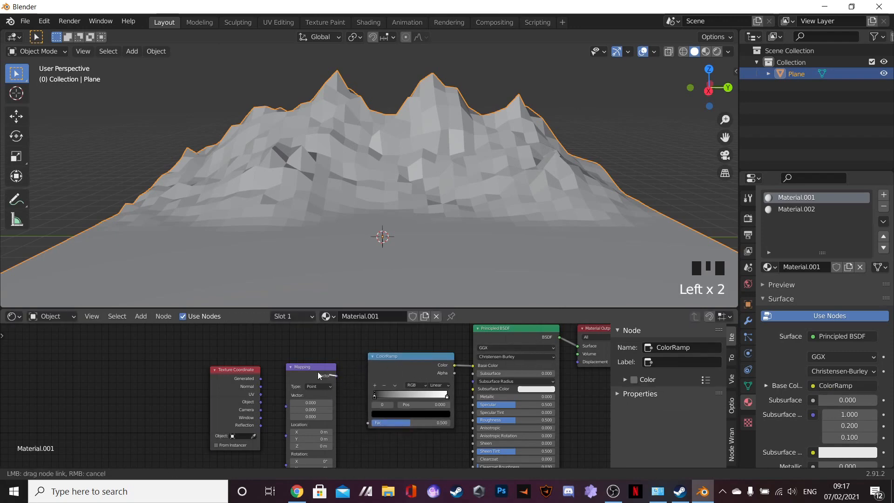
pyautogui.moveTo(368, 423); pyautogui.dragTo(368, 423)
pyautogui.moveTo(317, 366); pyautogui.dragTo(340, 355)
pyautogui.moveTo(244, 369); pyautogui.dragTo(309, 399)
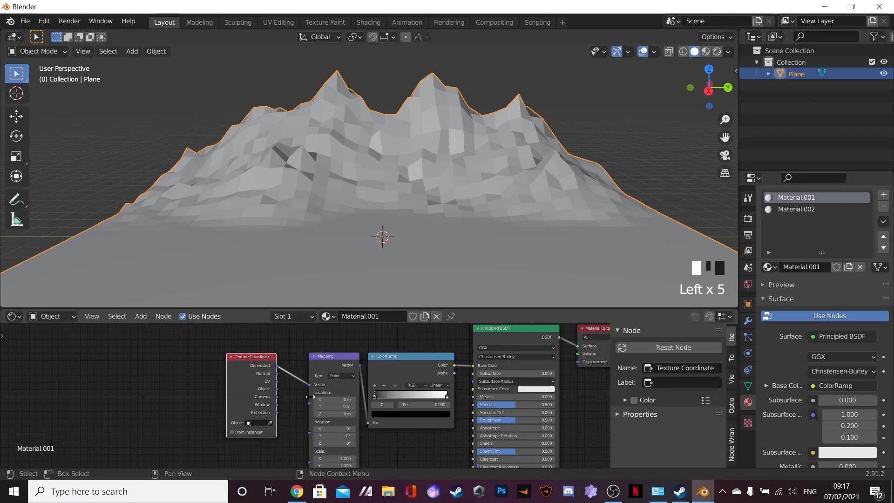
# Step: Set the ColorRamp's interpolation to Ease
pyautogui.scroll(4, 372, 411)
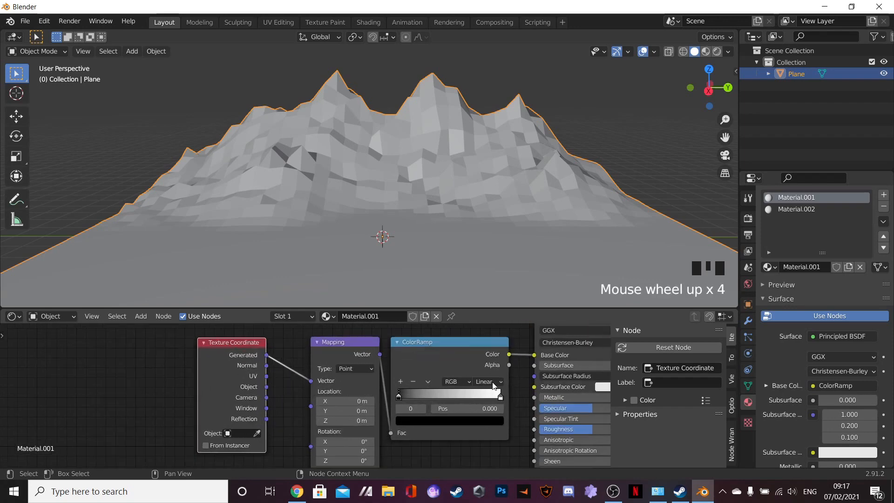
pyautogui.keyDown('shift'); pyautogui.middleClick(384, 400); pyautogui.keyUp('shift')
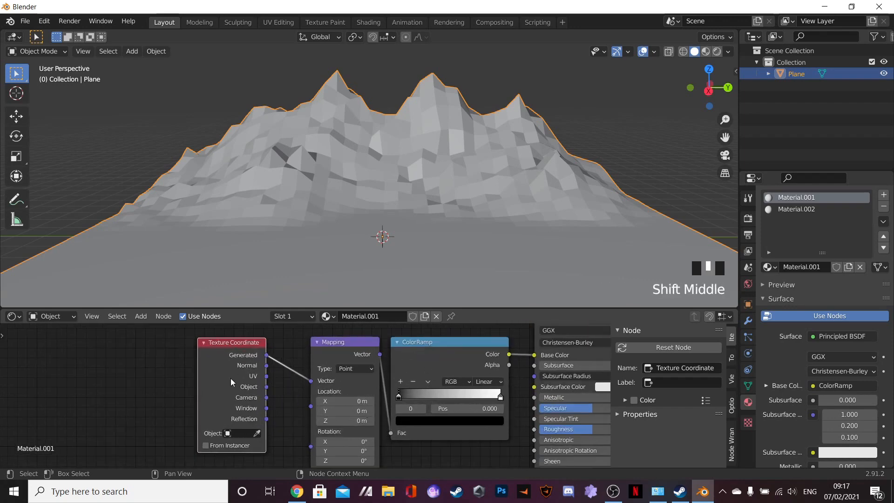
pyautogui.click(492, 383)
pyautogui.click(501, 396)
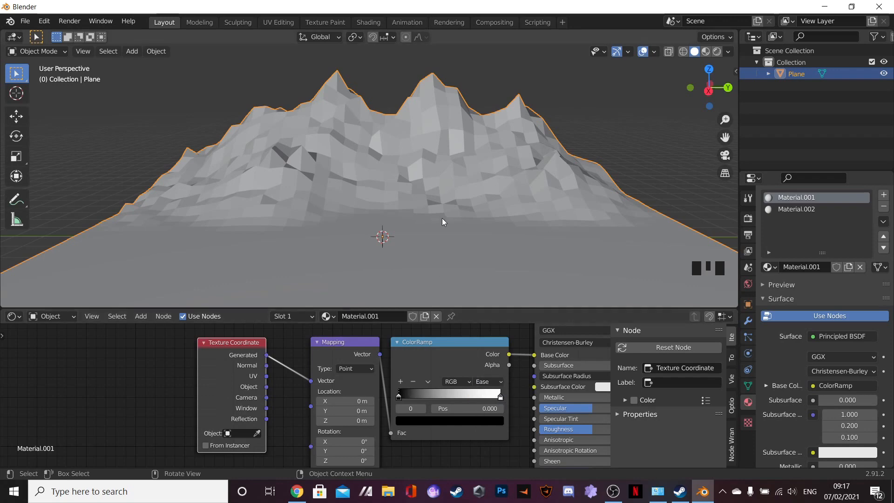
# Step: Switch the 3D viewport to Material Preview shading and look at the terrain from above
pyautogui.press('z')
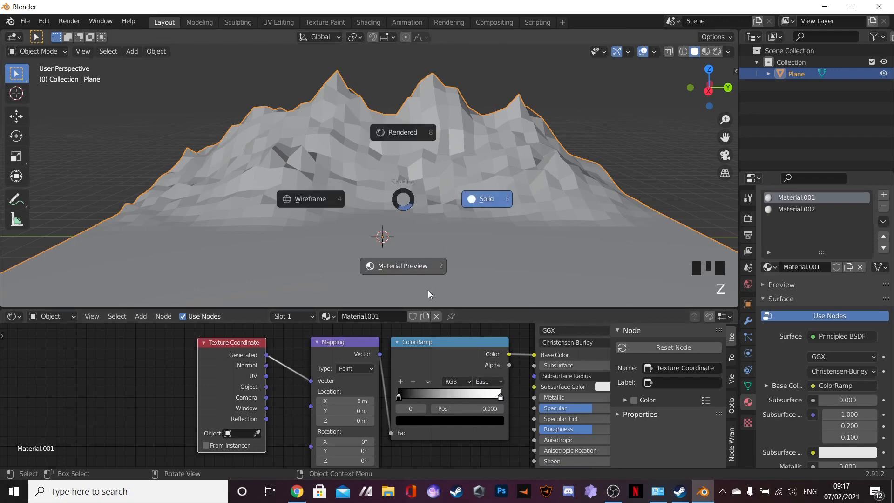
pyautogui.click(410, 265)
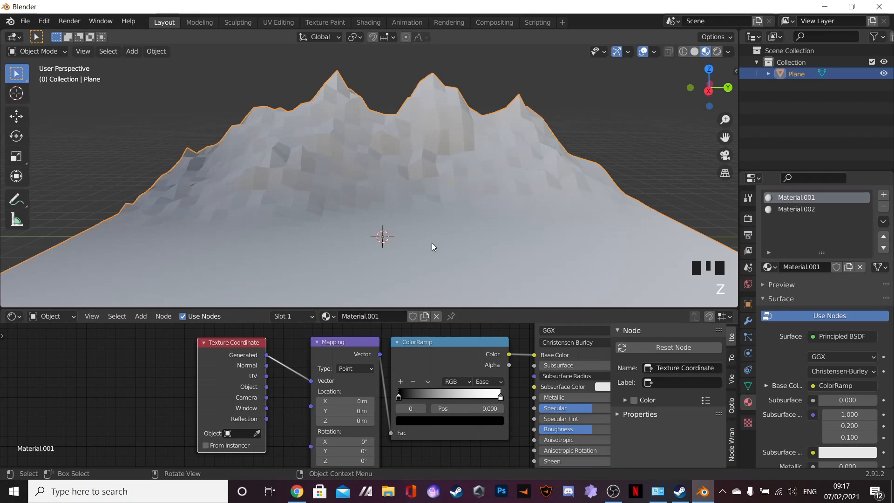
pyautogui.keyDown('shift'); pyautogui.moveTo(420, 234); pyautogui.dragTo(346, 187, button='middle'); pyautogui.keyUp('shift')
# Step: Change the ColorRamp's black stop to a saturated blue of about hue 0.570, saturation 1.000 and value 0.675
pyautogui.click(406, 408)
pyautogui.click(423, 420)
pyautogui.click(473, 418)
pyautogui.moveTo(481, 319); pyautogui.dragTo(460, 301)
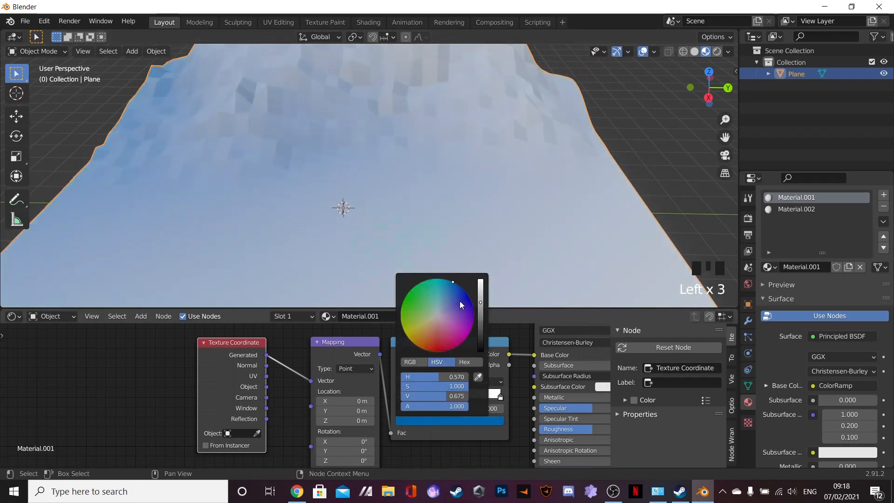
# Step: Change the ColorRamp's white stop to a bright, fully saturated purple
pyautogui.click(500, 397)
pyautogui.click(461, 420)
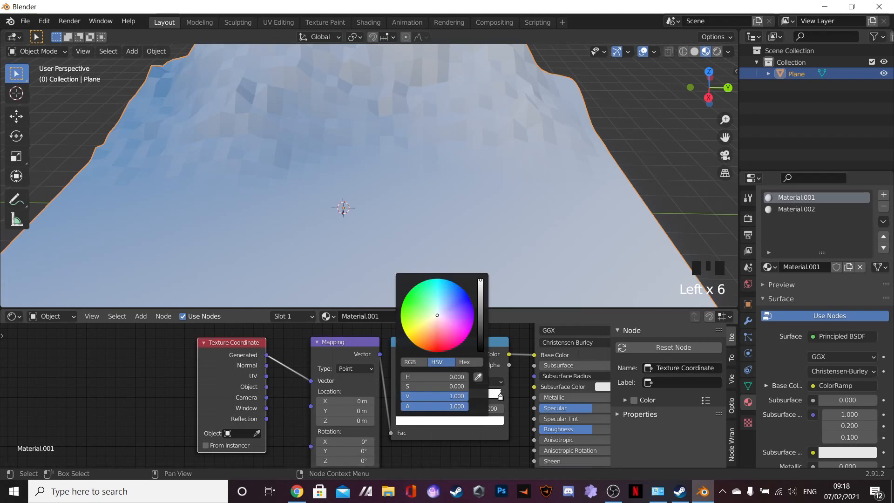
pyautogui.moveTo(461, 320); pyautogui.dragTo(473, 316)
# Step: Shift the ColorRamp's blue stop to position 0.054 and recolour it teal with hue 0.513, saturation 1.000 and value 0.675
pyautogui.scroll(-3, 356, 264)
pyautogui.keyDown('shift'); pyautogui.moveTo(352, 208); pyautogui.dragTo(511, 170, button='middle'); pyautogui.keyUp('shift')
pyautogui.moveTo(403, 396); pyautogui.dragTo(411, 398)
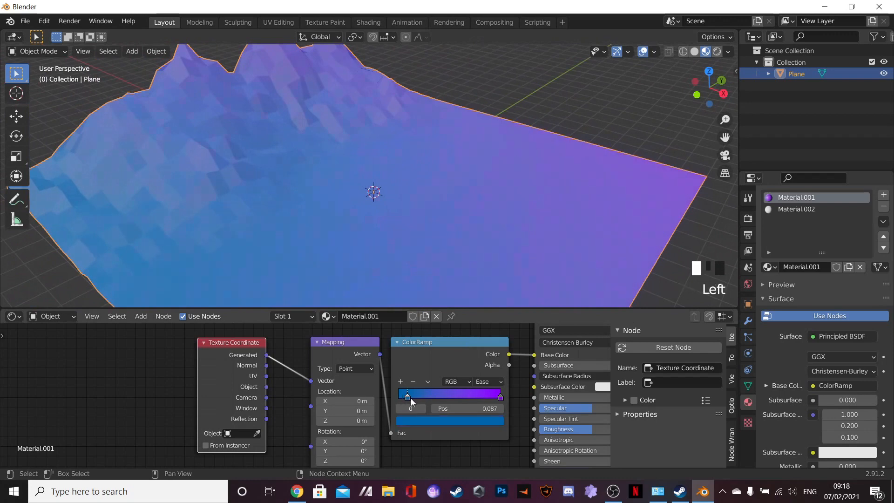
pyautogui.click(422, 421)
pyautogui.click(452, 422)
pyautogui.moveTo(470, 298); pyautogui.dragTo(440, 279)
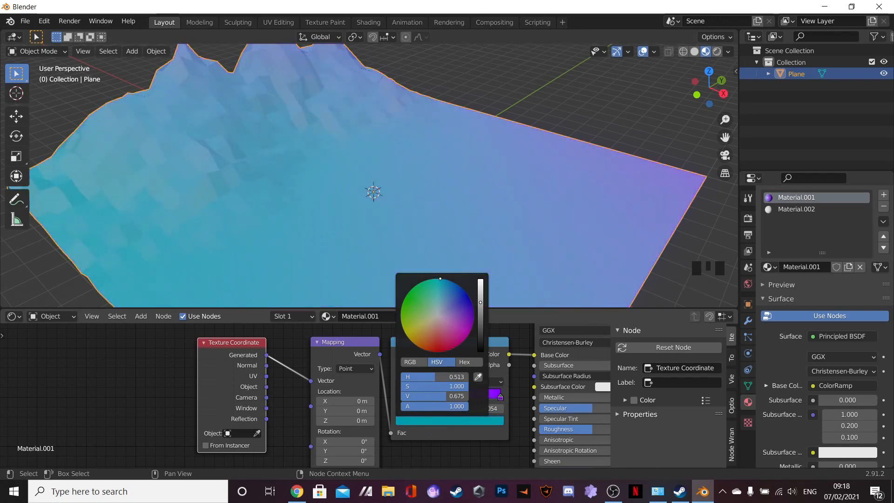
# Step: Unplug the ColorRamp from the Principled BSDF's Base Color, and reconnect the ramp's Color output to that socket
pyautogui.scroll(-4, 497, 403)
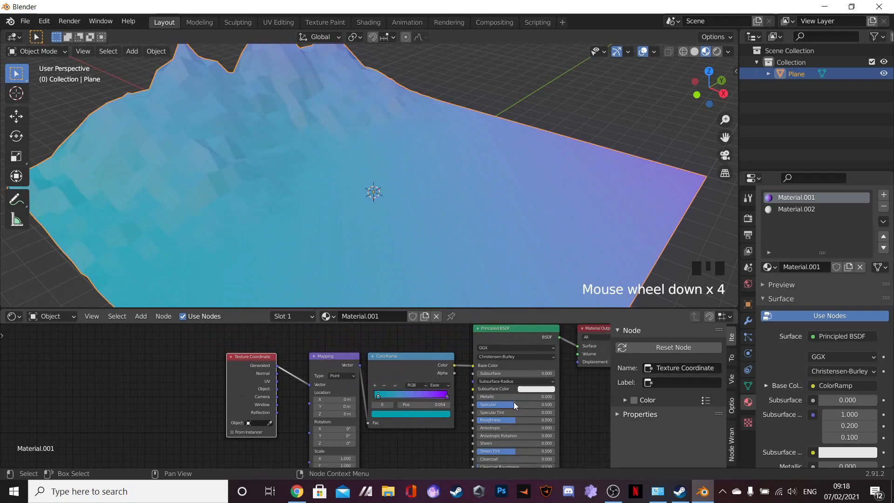
pyautogui.scroll(5, 505, 365)
pyautogui.moveTo(552, 352); pyautogui.dragTo(543, 364)
pyautogui.keyDown('shift'); pyautogui.moveTo(577, 361); pyautogui.dragTo(489, 356, button='middle'); pyautogui.keyUp('shift')
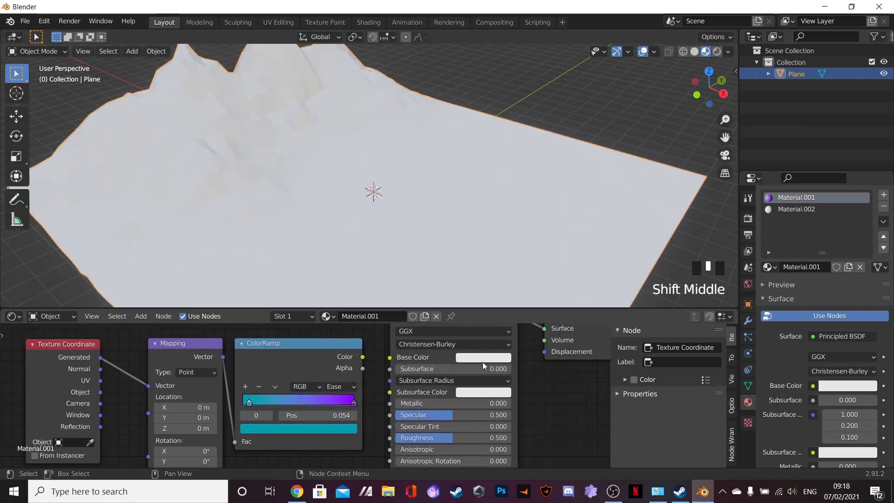
pyautogui.moveTo(362, 358); pyautogui.dragTo(400, 361)
# Step: Set the ColorRamp's dark blue stop to position 0.232 while checking the gradient on the mountains from the front
pyautogui.moveTo(418, 128); pyautogui.dragTo(366, 155, button='middle')
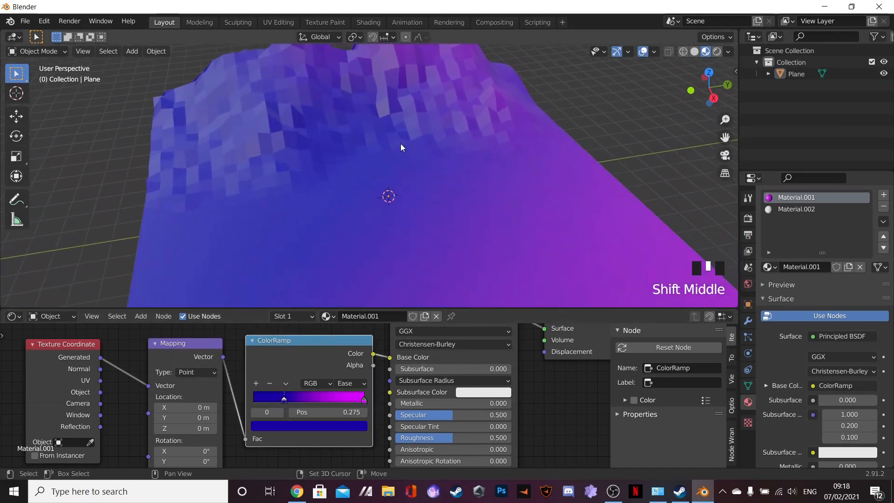
pyautogui.scroll(3, 358, 144)
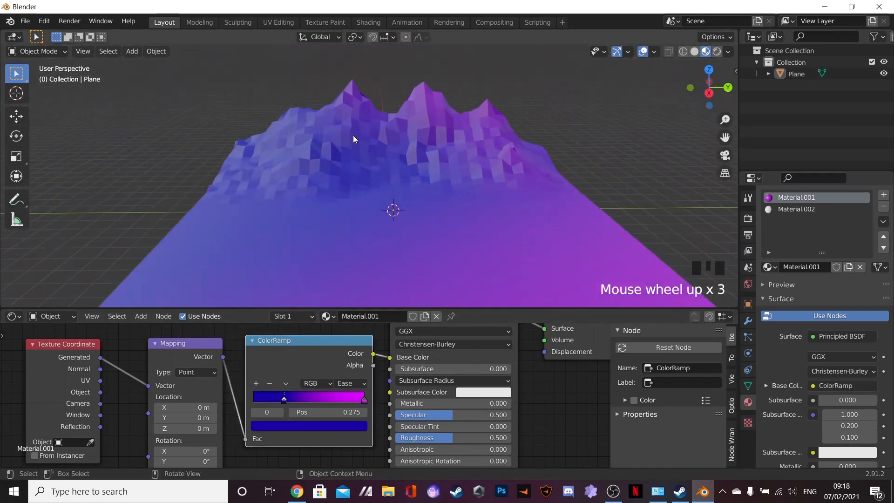
pyautogui.click(284, 400)
pyautogui.moveTo(284, 399); pyautogui.dragTo(279, 400)
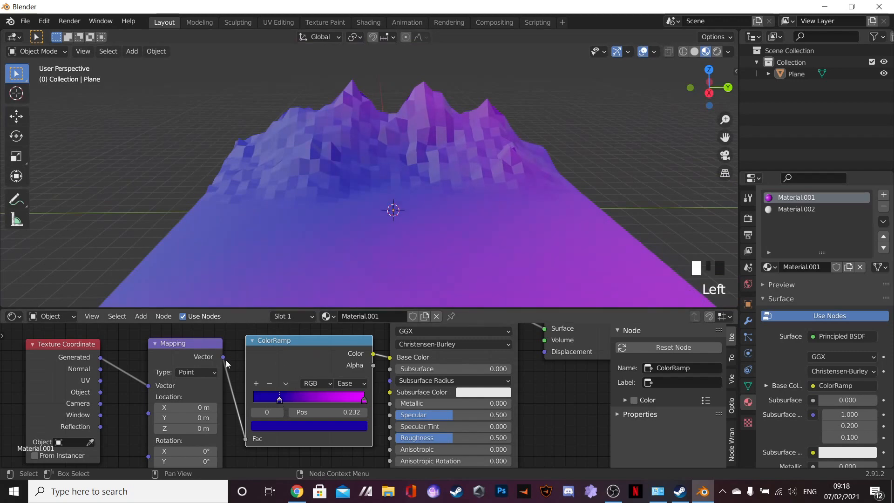
# Step: Select the terrain plane and bring up the modifiers that can be added to it
pyautogui.scroll(-3, 440, 186)
pyautogui.scroll(3, 441, 187)
pyautogui.moveTo(441, 187)
pyautogui.mouseDown(button='middle')
pyautogui.moveTo(438, 167)
pyautogui.moveTo(434, 188)
pyautogui.mouseUp(button='middle')
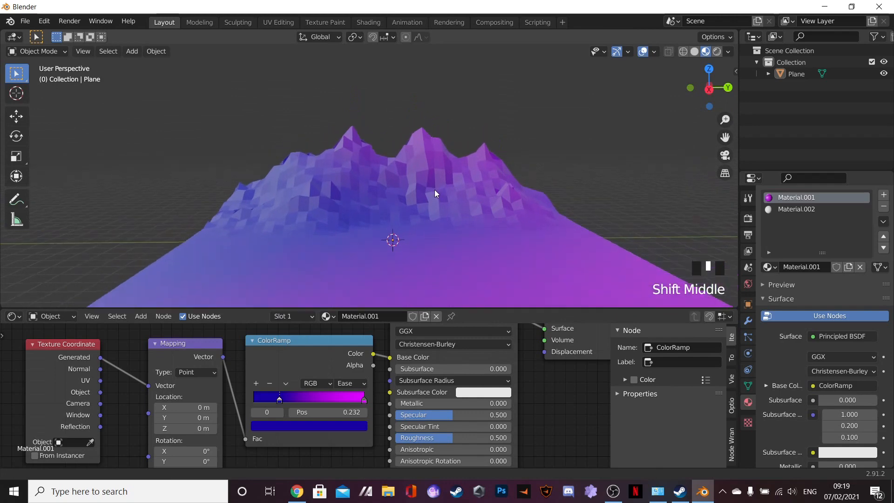
pyautogui.click(747, 320)
pyautogui.click(481, 276)
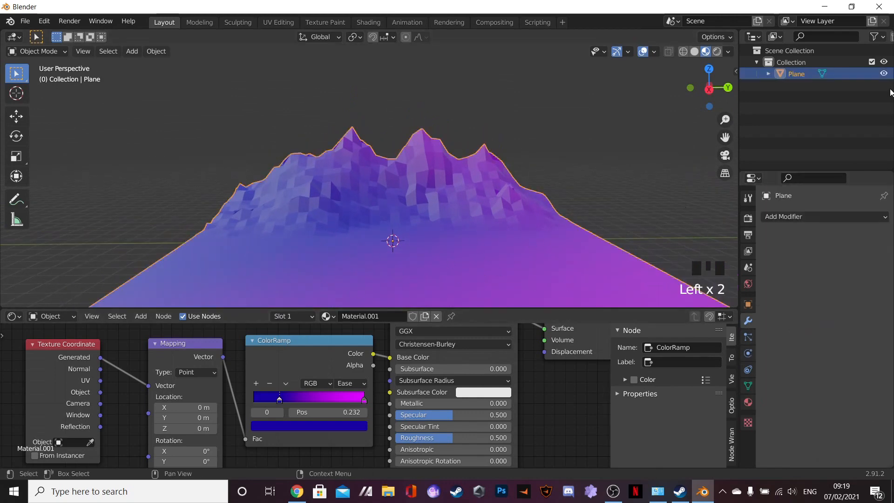
pyautogui.click(803, 217)
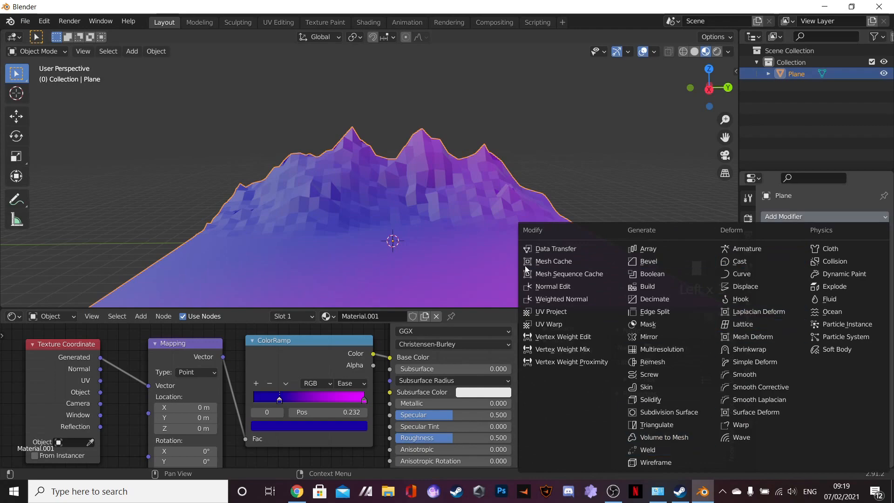
# Step: Add a Wireframe modifier to the terrain plane and turn off Replace Original
pyautogui.click(656, 463)
pyautogui.scroll(16, 497, 277)
pyautogui.moveTo(497, 277); pyautogui.dragTo(540, 270, button='middle')
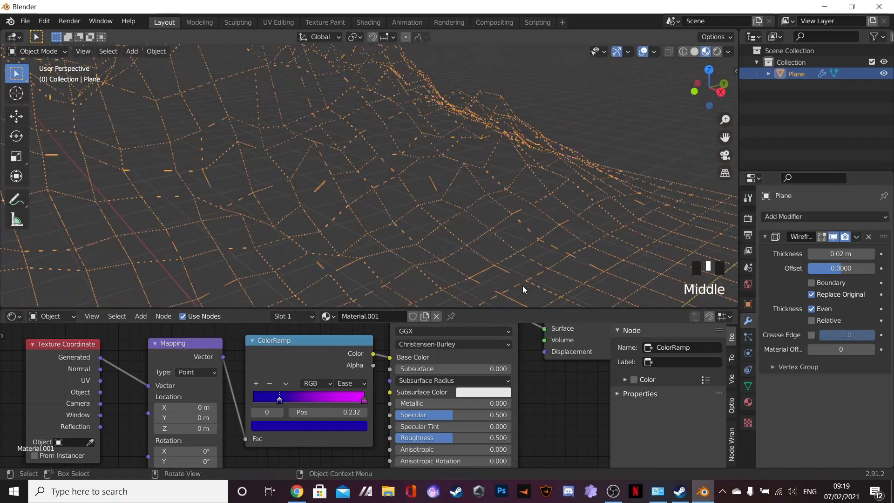
pyautogui.click(812, 296)
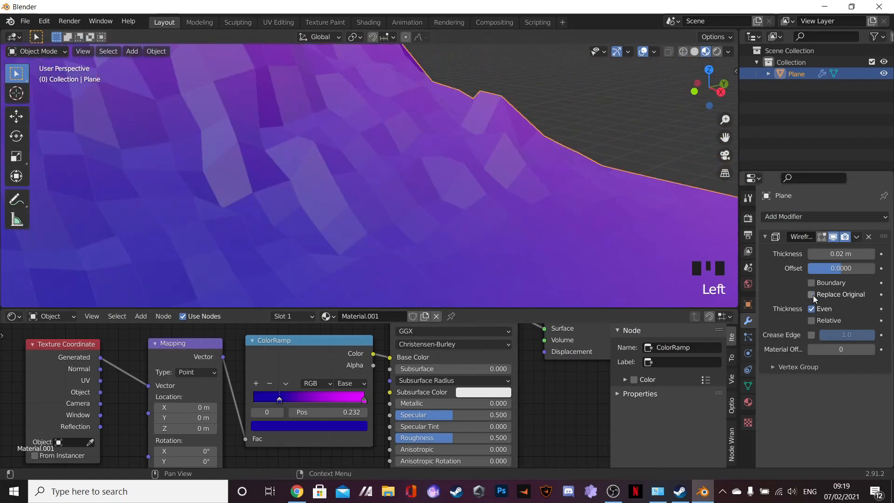
# Step: Set the Wireframe modifier's thickness to 0.12 m
pyautogui.keyDown('shift'); pyautogui.moveTo(616, 281); pyautogui.dragTo(263, 65, button='middle'); pyautogui.keyUp('shift')
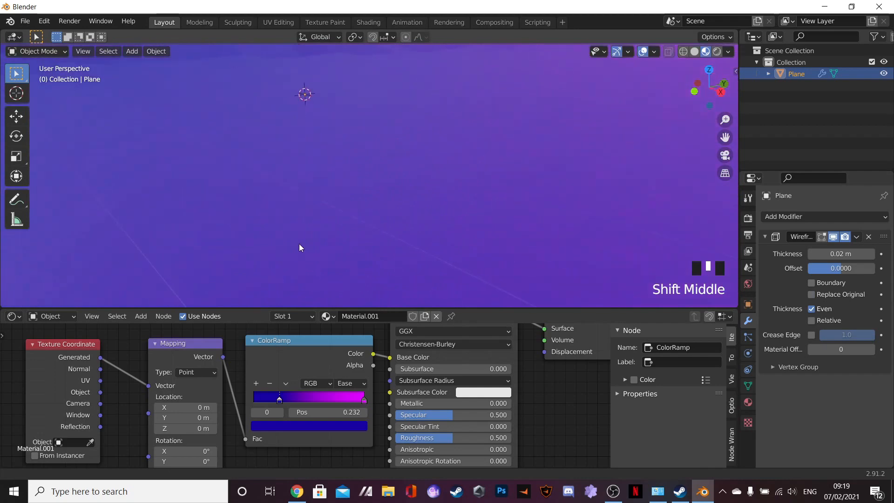
pyautogui.moveTo(821, 255)
pyautogui.mouseDown()
pyautogui.moveTo(870, 254)
pyautogui.moveTo(838, 254)
pyautogui.mouseUp()
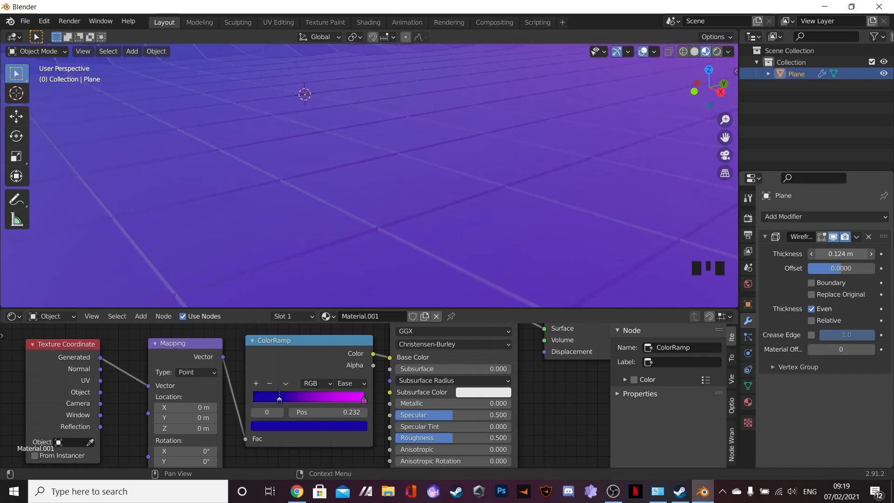
pyautogui.moveTo(839, 254); pyautogui.dragTo(835, 254)
pyautogui.moveTo(610, 184); pyautogui.dragTo(537, 207, button='middle')
pyautogui.scroll(-5, 521, 180)
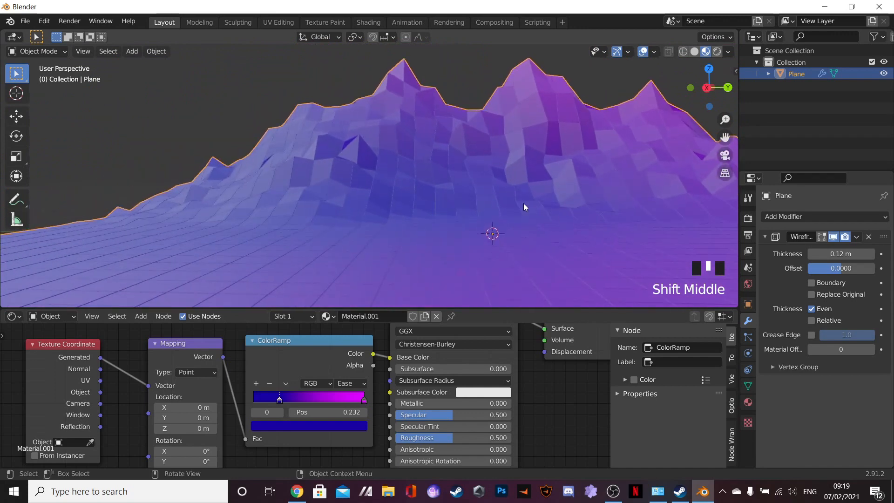
pyautogui.moveTo(479, 201); pyautogui.dragTo(454, 244, button='middle')
pyautogui.scroll(-8, 424, 125)
pyautogui.scroll(5, 407, 205)
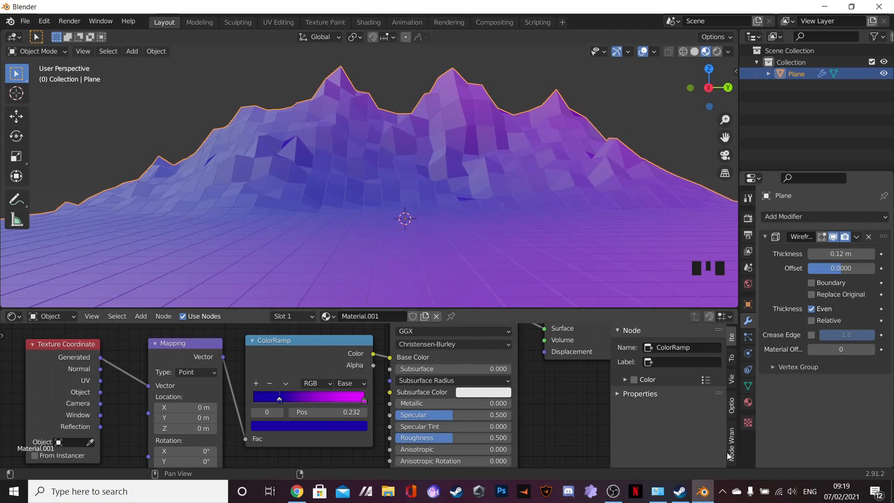
# Step: Select Material.002 on the plane and set the Wireframe modifier's material offset to 2
pyautogui.click(748, 402)
pyautogui.click(807, 233)
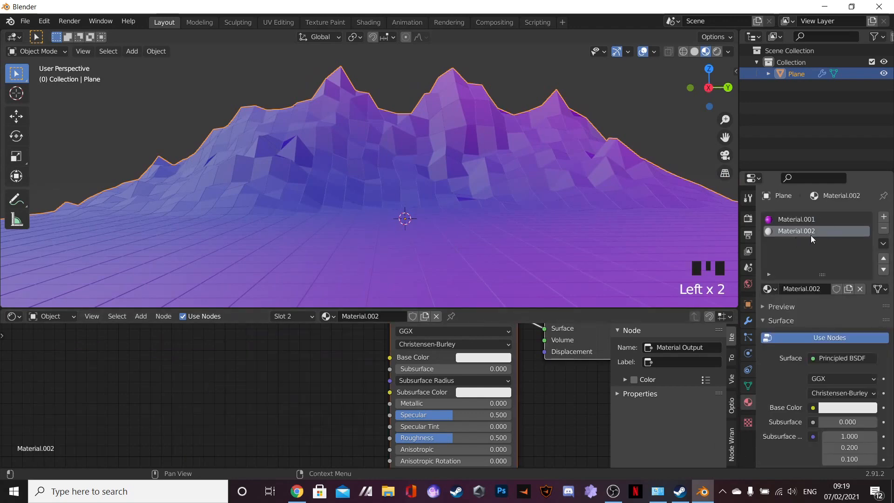
pyautogui.click(748, 320)
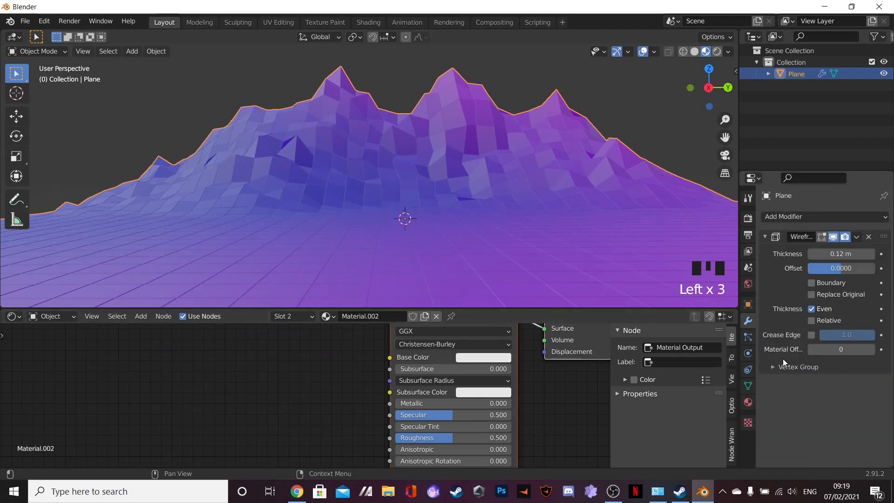
pyautogui.click(871, 349)
pyautogui.click(870, 349)
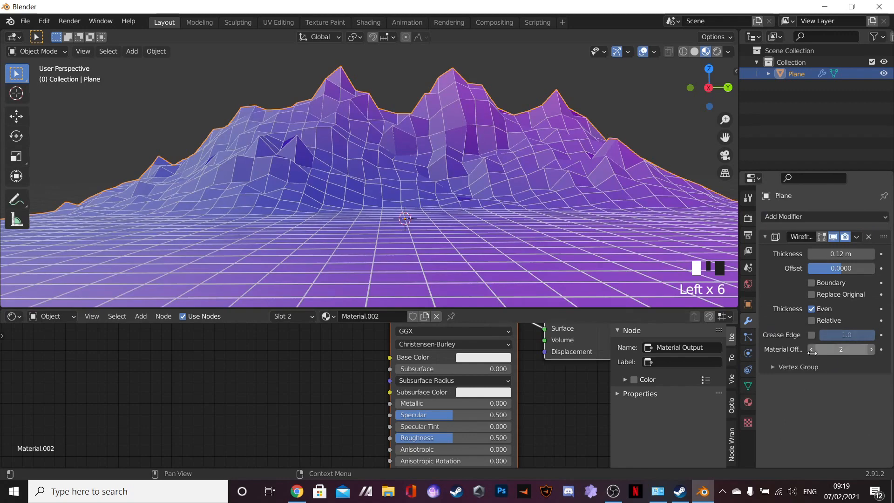
# Step: Change the surface shader of Material.002 to Emission
pyautogui.click(748, 402)
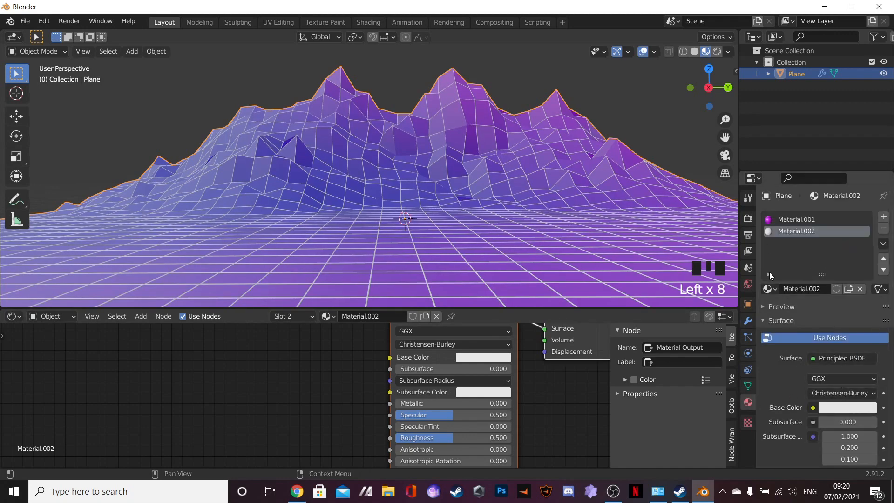
pyautogui.click(835, 359)
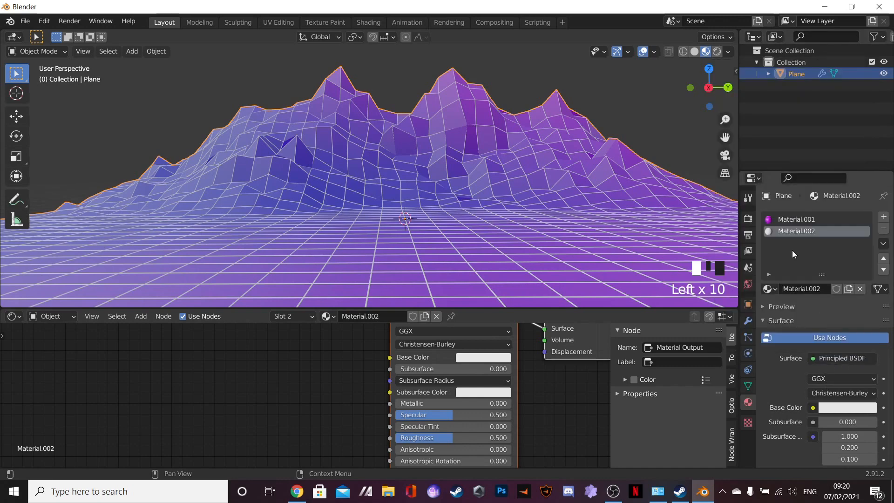
pyautogui.click(852, 358)
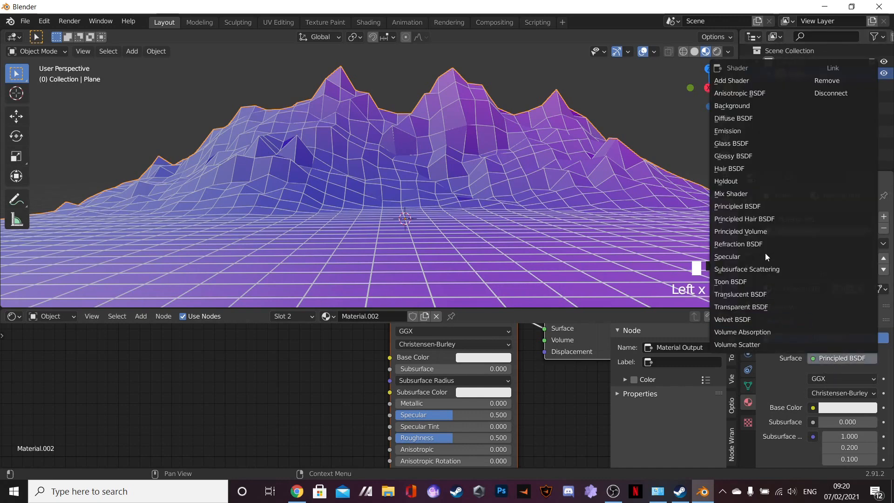
pyautogui.click(733, 132)
# Step: Try tinting the emission colour of Material.002, then set it to pure white with a hex value
pyautogui.scroll(7, 442, 241)
pyautogui.scroll(-10, 442, 241)
pyautogui.moveTo(395, 185); pyautogui.dragTo(349, 166, button='middle')
pyautogui.scroll(1, 395, 206)
pyautogui.scroll(6, 395, 205)
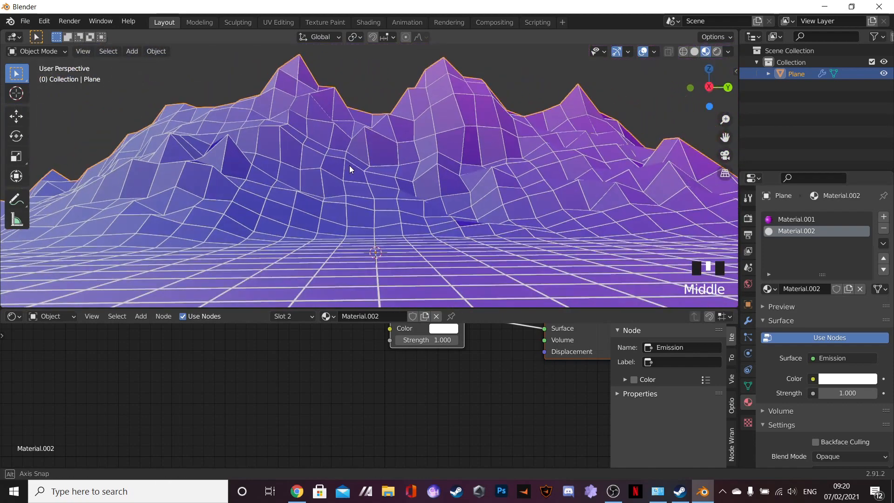
pyautogui.click(855, 381)
pyautogui.moveTo(820, 223); pyautogui.dragTo(867, 213)
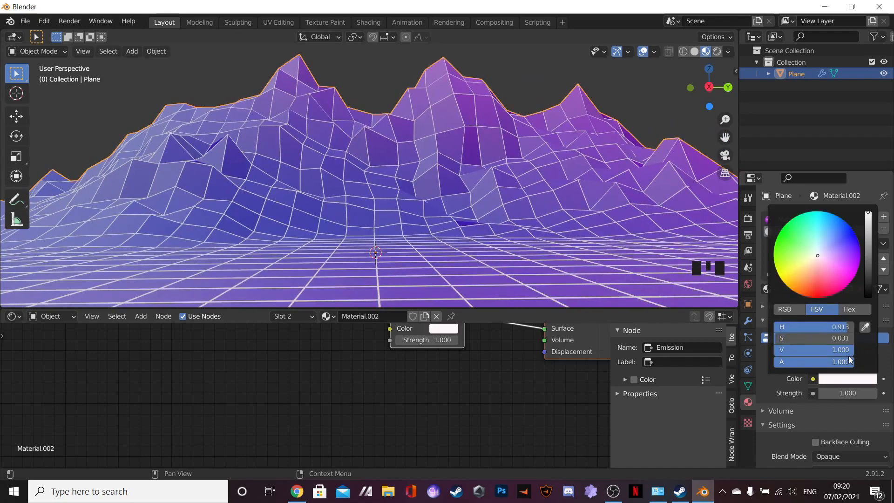
pyautogui.click(848, 309)
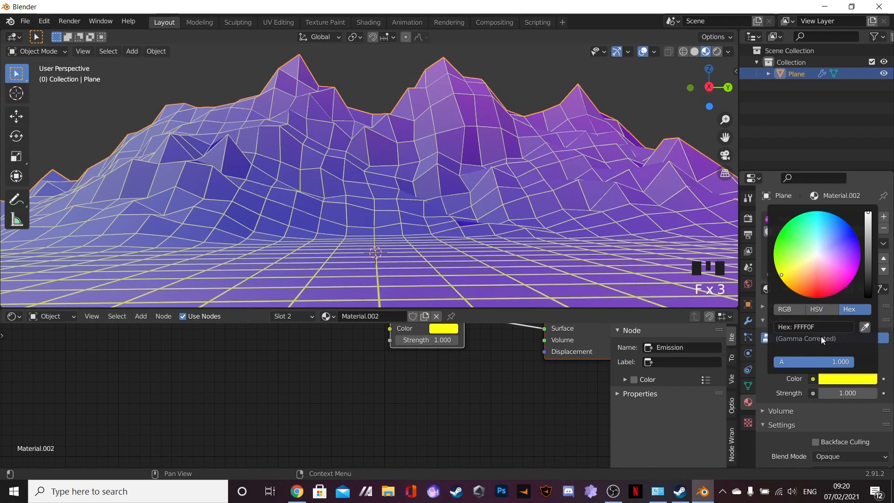
pyautogui.click(820, 331)
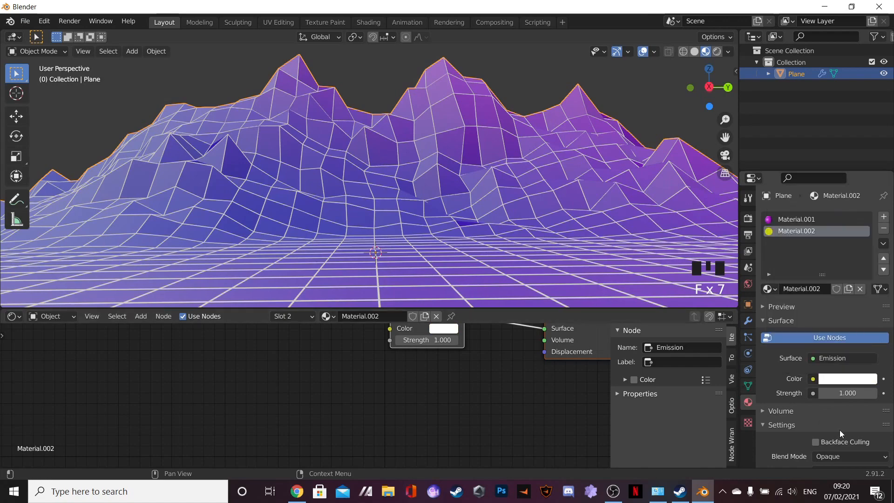
# Step: Switch the 3D viewport to Rendered shading
pyautogui.moveTo(510, 274); pyautogui.dragTo(489, 225, button='middle')
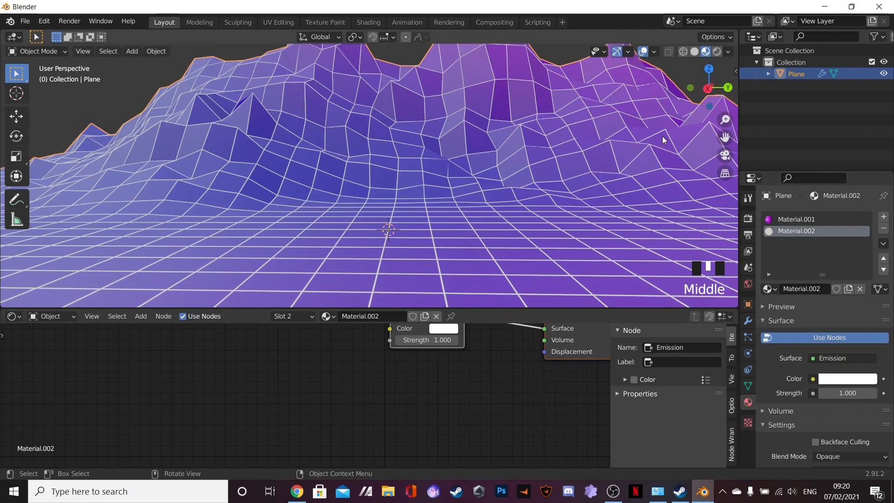
pyautogui.press('z')
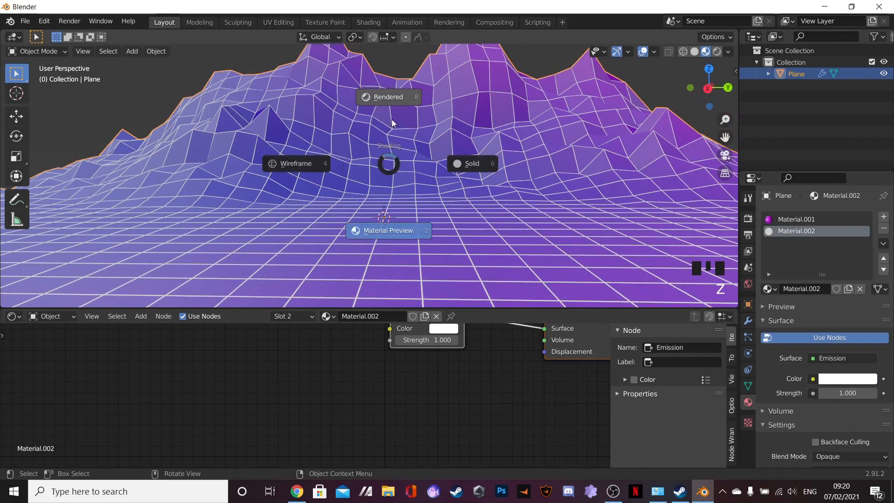
pyautogui.click(384, 100)
# Step: Set the emission strength of the white wireframe material to 3.000
pyautogui.moveTo(391, 146); pyautogui.dragTo(384, 107, button='middle')
pyautogui.scroll(5, 368, 180)
pyautogui.scroll(3, 368, 180)
pyautogui.moveTo(838, 390)
pyautogui.mouseDown()
pyautogui.moveTo(866, 390)
pyautogui.moveTo(851, 390)
pyautogui.mouseUp()
pyautogui.scroll(-8, 508, 213)
pyautogui.moveTo(508, 214); pyautogui.dragTo(397, 188, button='middle')
pyautogui.scroll(3, 407, 163)
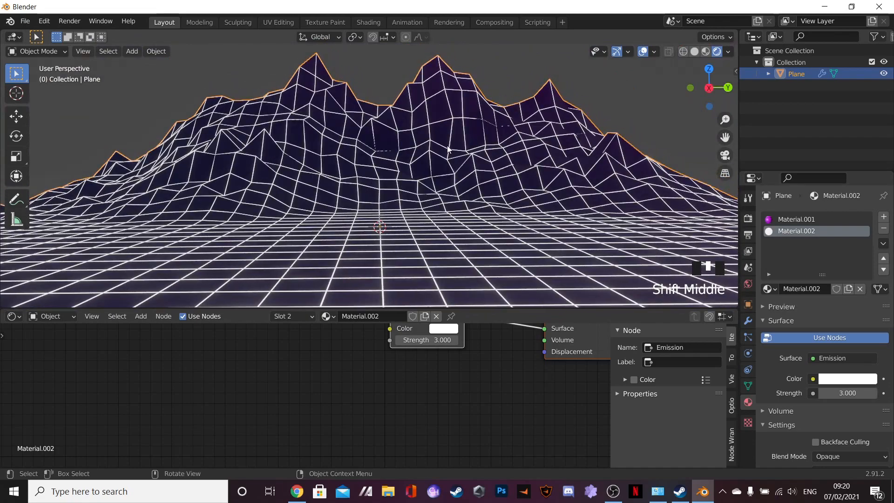
# Step: Add a Sun light to the scene at the 3D cursor
pyautogui.moveTo(292, 208); pyautogui.dragTo(377, 183, button='middle')
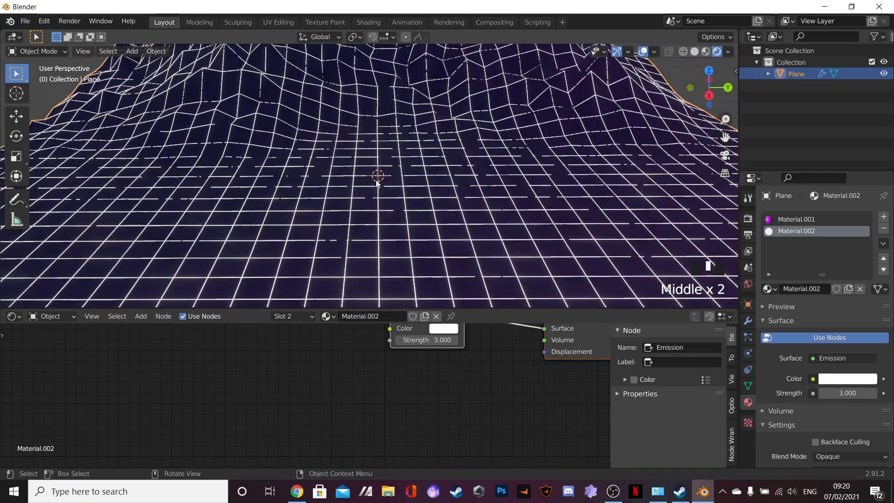
pyautogui.scroll(-5, 377, 182)
pyautogui.scroll(3, 379, 182)
pyautogui.scroll(-3, 339, 178)
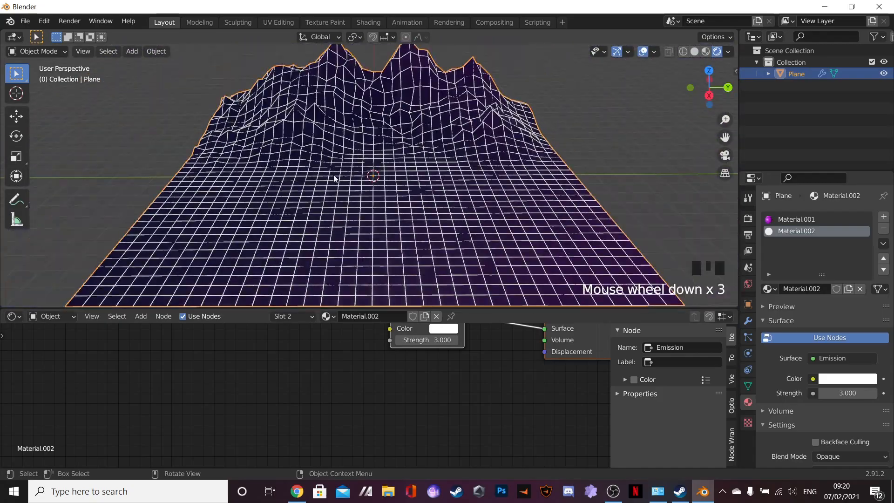
pyautogui.hotkey('shift', 'a')
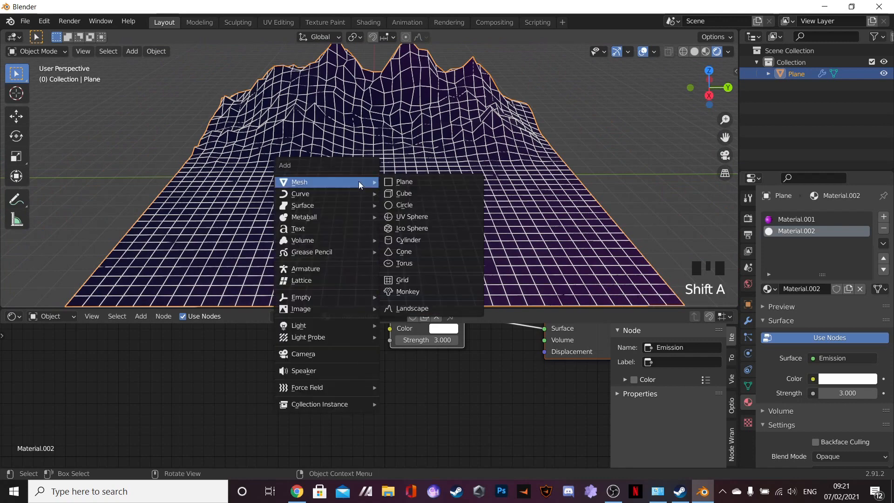
pyautogui.moveTo(333, 322)
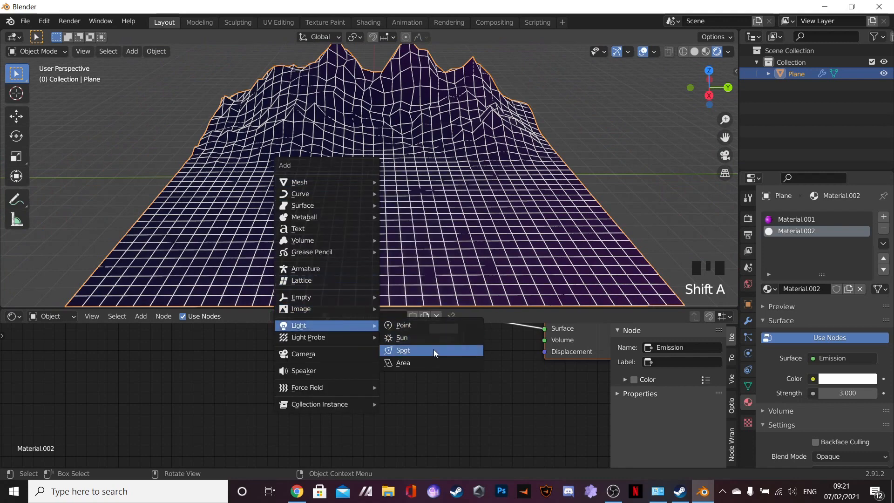
pyautogui.click(434, 338)
pyautogui.click(339, 196)
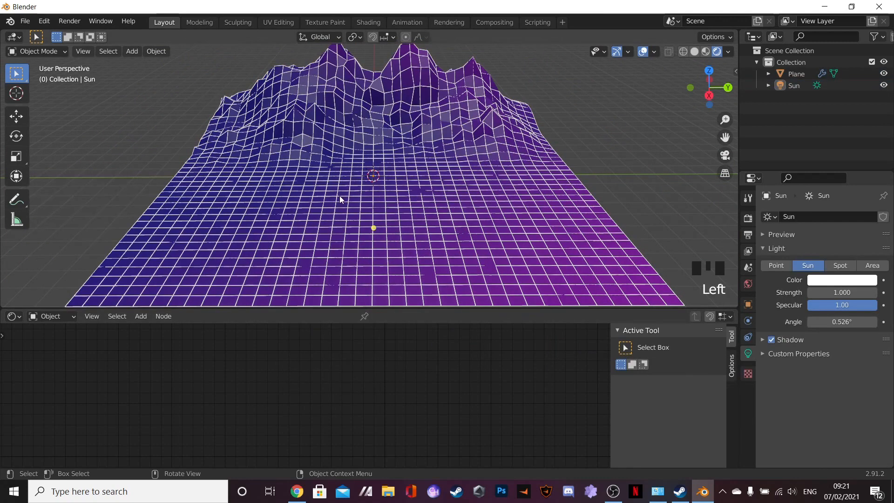
# Step: Examine the sunlit wireframe terrain from several angles and look through the world and sun constraint settings
pyautogui.scroll(2, 363, 206)
pyautogui.moveTo(363, 206); pyautogui.dragTo(345, 201, button='middle')
pyautogui.click(747, 283)
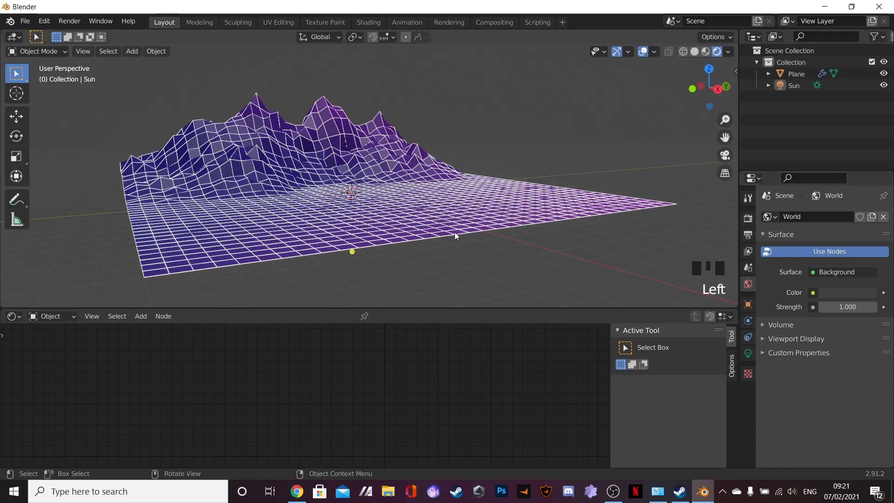
pyautogui.moveTo(406, 261); pyautogui.dragTo(398, 269, button='middle')
pyautogui.moveTo(409, 218); pyautogui.dragTo(412, 242, button='middle')
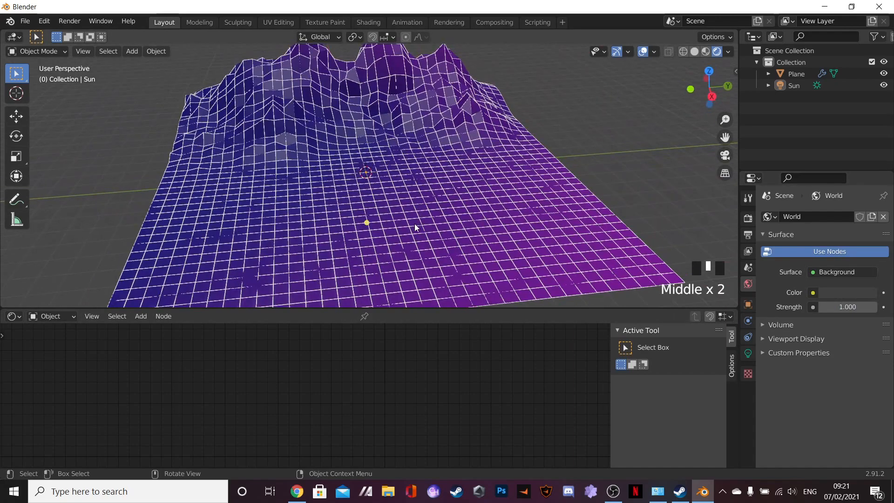
pyautogui.moveTo(585, 137); pyautogui.dragTo(321, 141, button='middle')
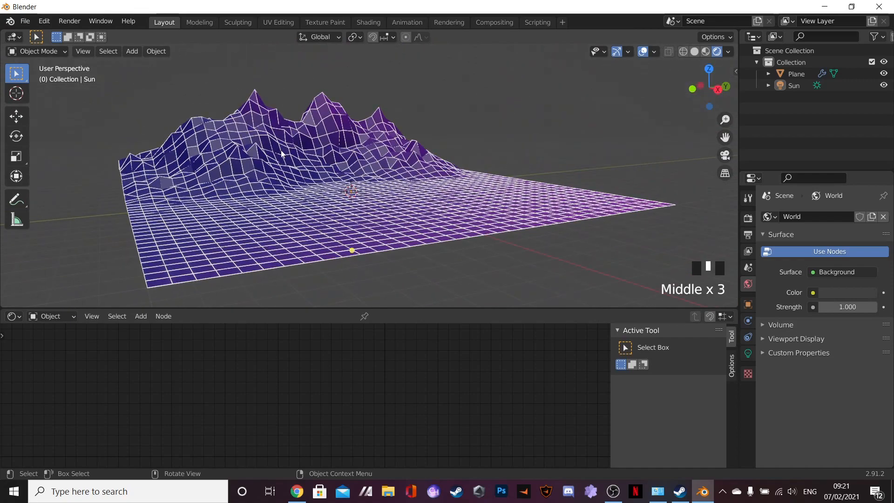
pyautogui.moveTo(455, 170); pyautogui.dragTo(370, 176, button='middle')
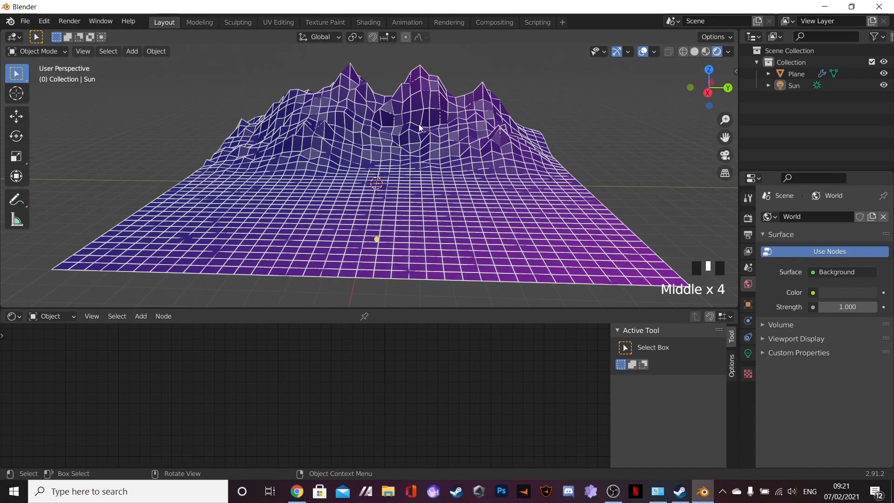
pyautogui.moveTo(361, 153); pyautogui.dragTo(385, 261, button='middle')
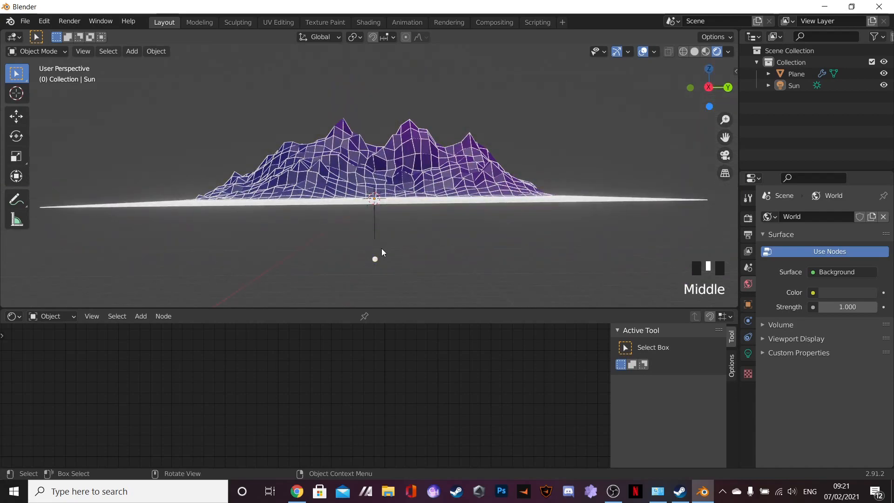
pyautogui.moveTo(393, 189); pyautogui.dragTo(354, 171, button='middle')
pyautogui.scroll(2, 395, 211)
pyautogui.moveTo(372, 126); pyautogui.dragTo(378, 172, button='middle')
pyautogui.scroll(2, 378, 173)
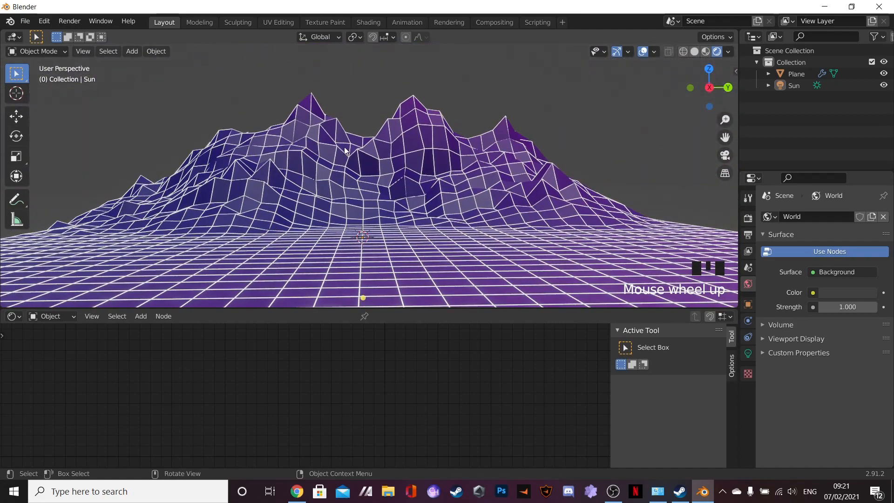
pyautogui.moveTo(370, 186); pyautogui.dragTo(406, 207, button='middle')
pyautogui.moveTo(487, 152); pyautogui.dragTo(470, 177, button='middle')
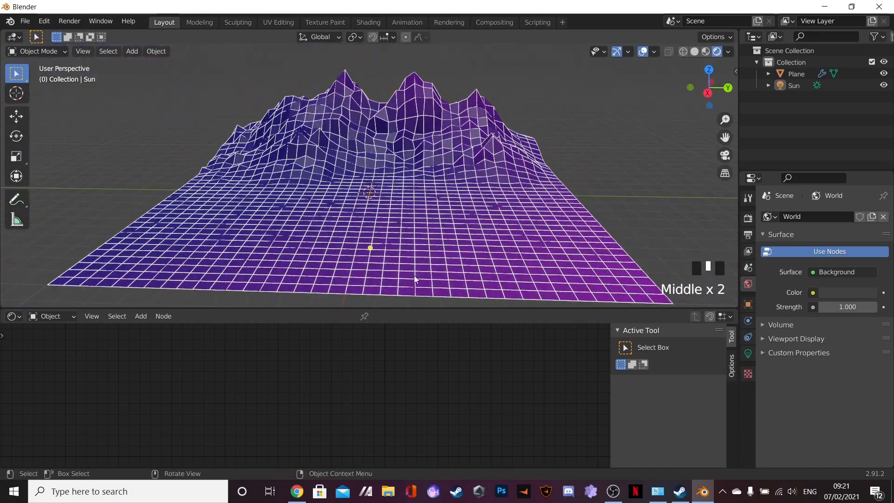
pyautogui.scroll(2, 423, 235)
pyautogui.moveTo(424, 235); pyautogui.dragTo(408, 211, button='middle')
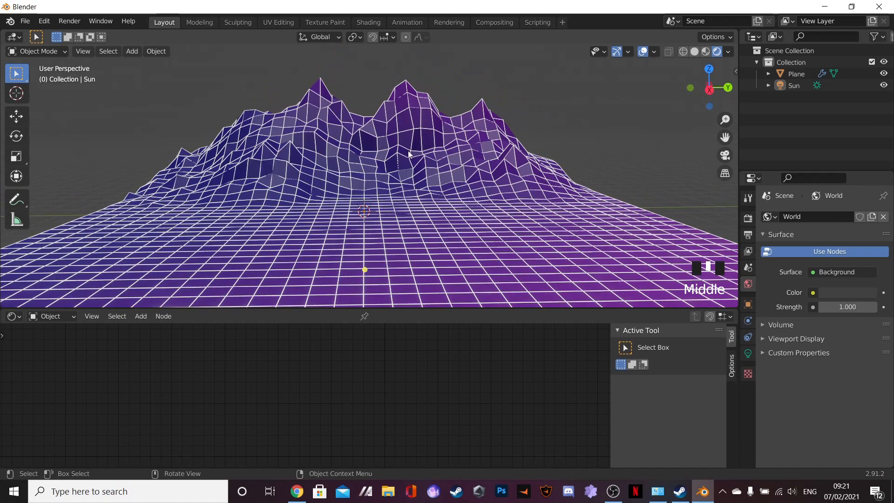
pyautogui.scroll(2, 391, 255)
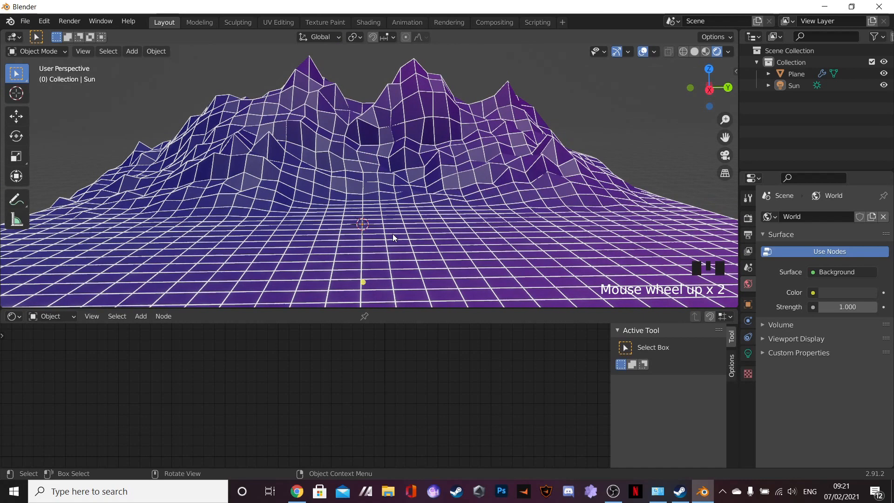
pyautogui.moveTo(385, 241); pyautogui.dragTo(385, 229, button='middle')
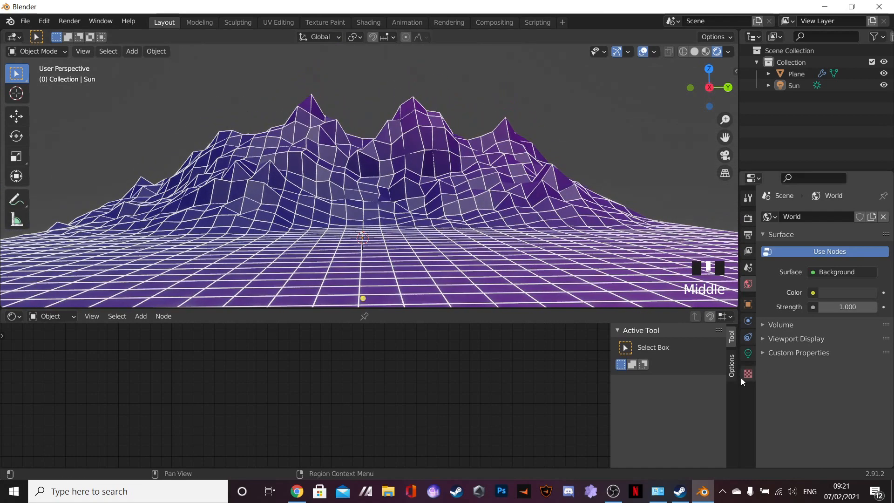
pyautogui.click(750, 337)
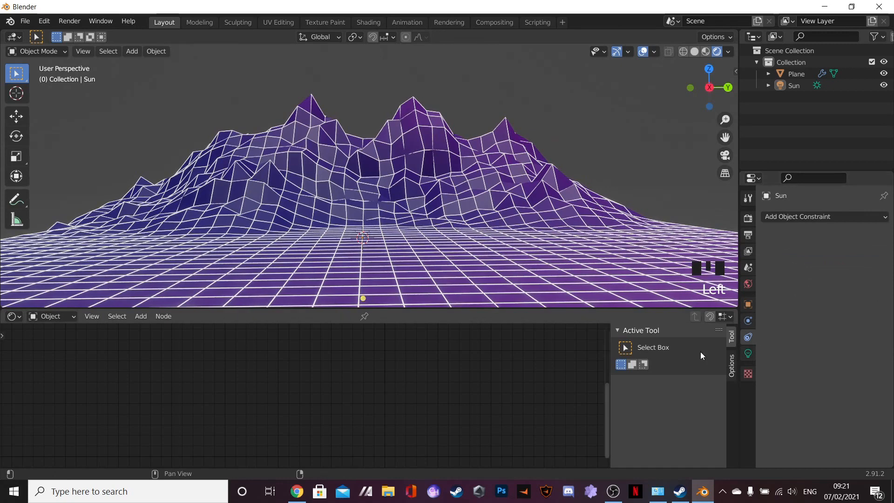
pyautogui.click(747, 354)
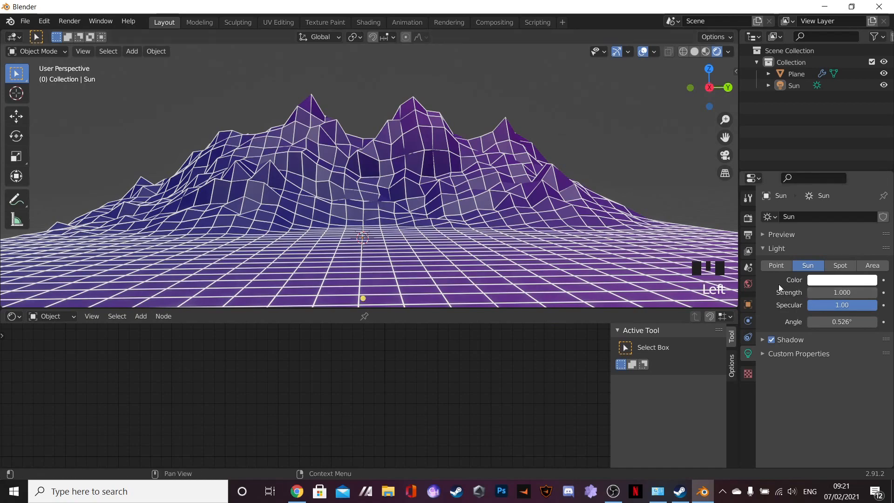
pyautogui.moveTo(570, 151); pyautogui.dragTo(364, 150, button='middle')
pyautogui.scroll(-3, 493, 149)
pyautogui.moveTo(418, 135); pyautogui.dragTo(364, 153, button='middle')
pyautogui.moveTo(487, 152); pyautogui.dragTo(440, 128, button='middle')
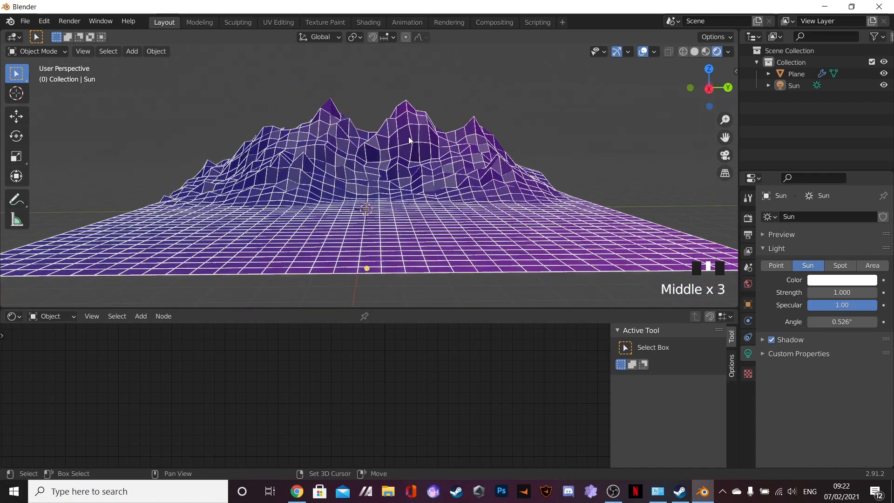
# Step: Enable Screen Space Reflections in the scene's Eevee render settings
pyautogui.doubleClick(748, 217)
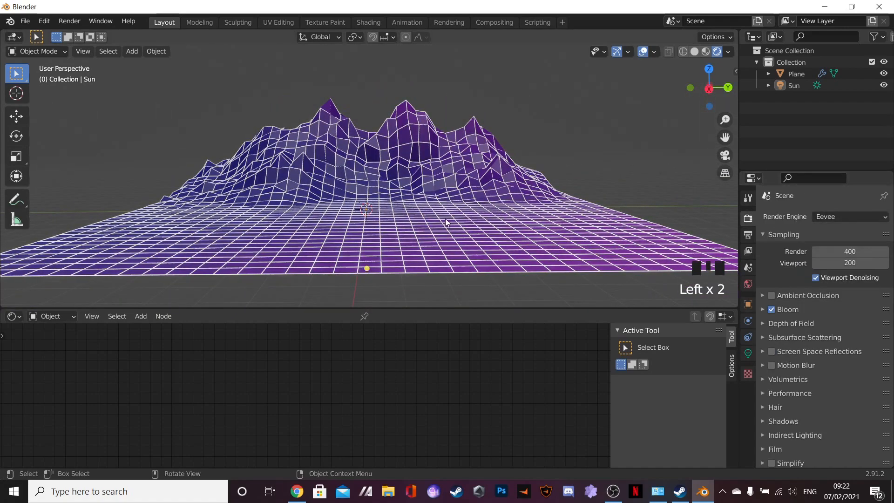
pyautogui.scroll(8, 445, 214)
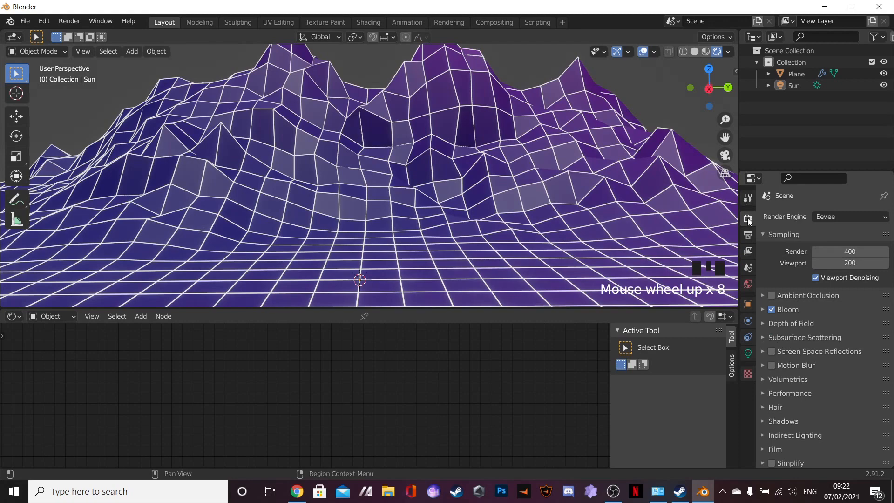
pyautogui.click(770, 351)
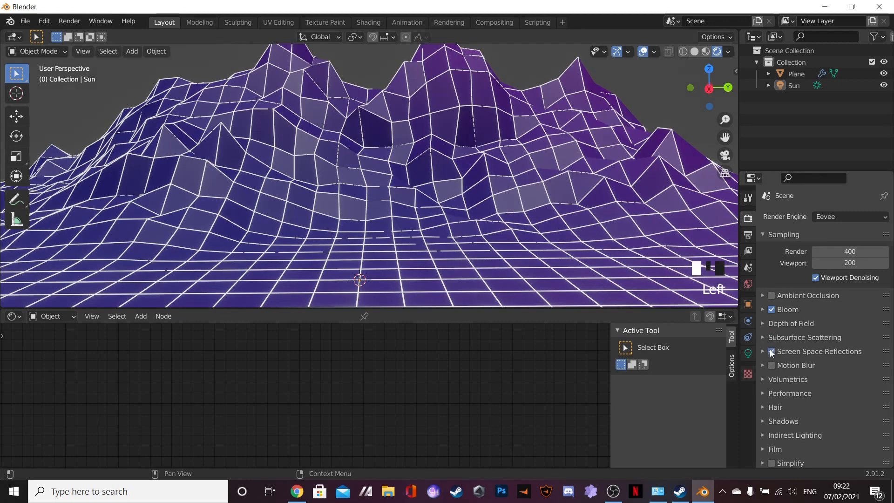
pyautogui.click(771, 351)
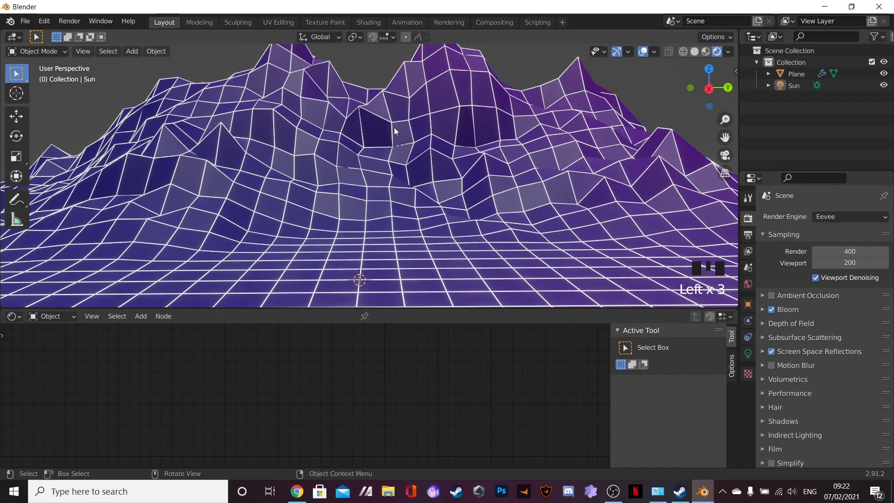
# Step: Select the terrain plane and make its purple gradient Material.001 the active material for editing
pyautogui.scroll(17, 393, 128)
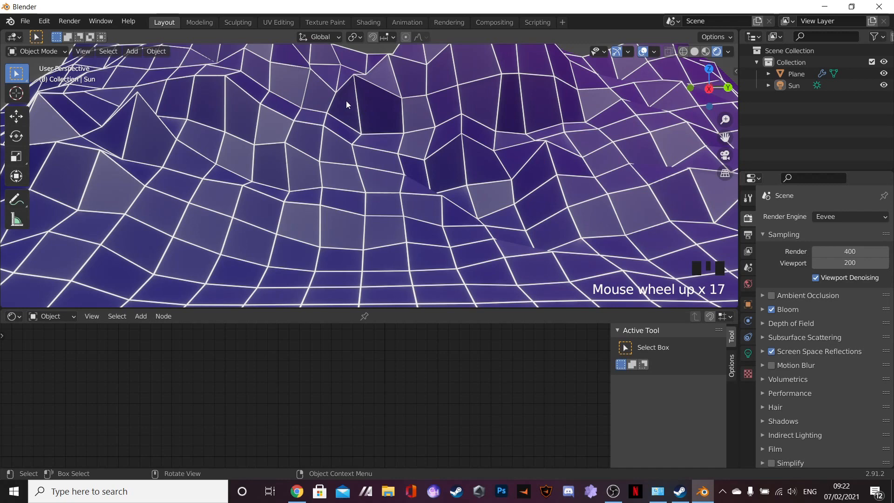
pyautogui.click(257, 115)
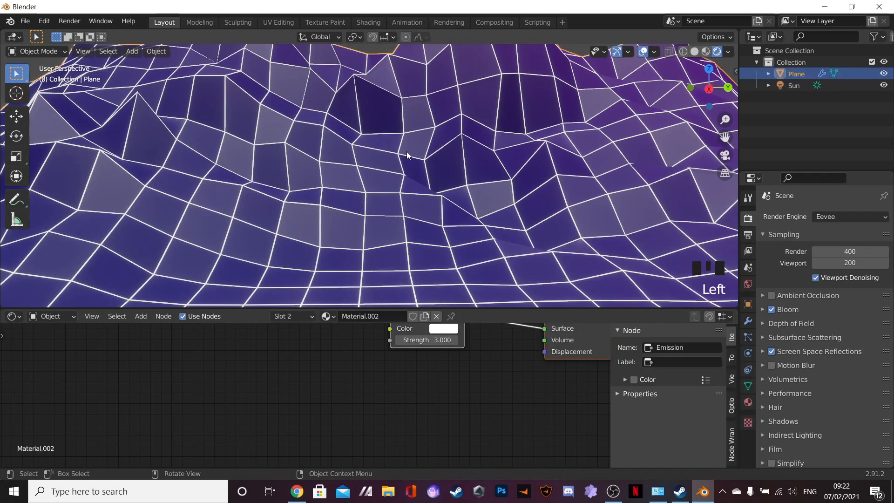
pyautogui.click(747, 401)
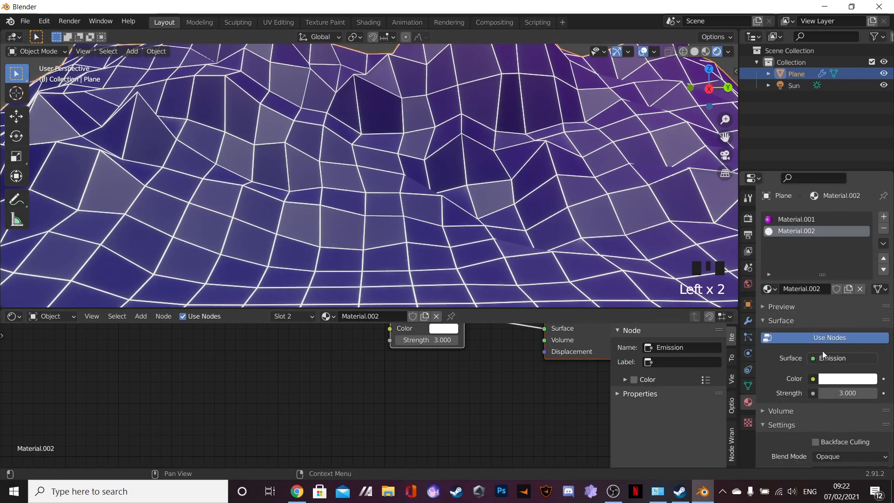
pyautogui.click(801, 220)
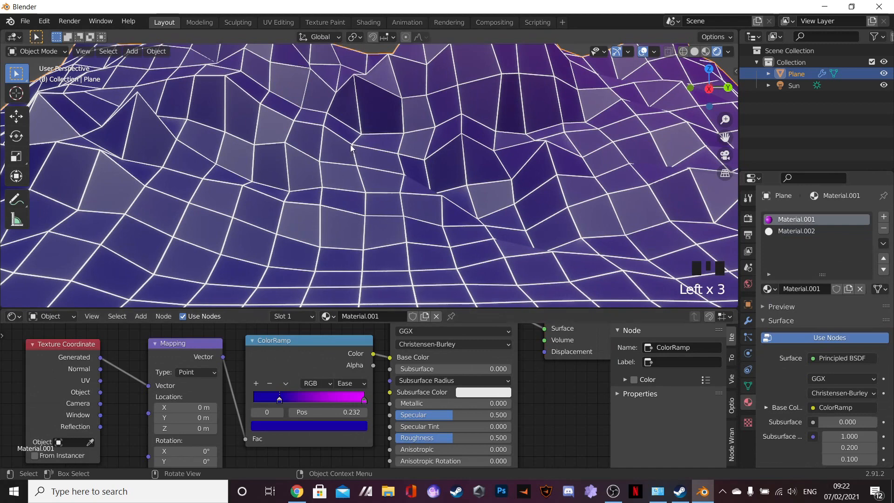
pyautogui.scroll(-3, 312, 158)
pyautogui.scroll(6, 398, 148)
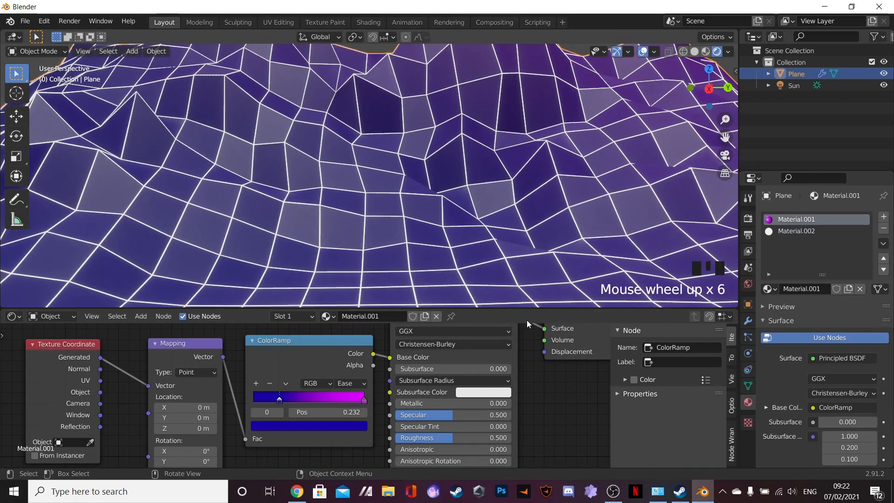
pyautogui.scroll(-3, 808, 215)
pyautogui.scroll(2, 809, 233)
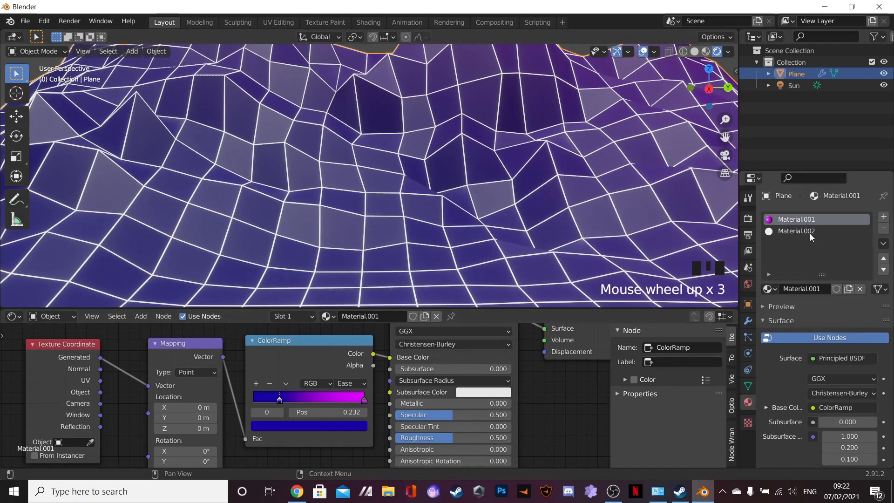
pyautogui.click(822, 218)
# Step: Set the Principled BSDF roughness of Material.001 to 0.442
pyautogui.scroll(-4, 543, 405)
pyautogui.moveTo(505, 408); pyautogui.dragTo(502, 378, button='middle')
pyautogui.scroll(5, 446, 391)
pyautogui.moveTo(446, 394)
pyautogui.mouseDown()
pyautogui.moveTo(405, 393)
pyautogui.moveTo(470, 394)
pyautogui.moveTo(428, 393)
pyautogui.moveTo(449, 394)
pyautogui.mouseUp()
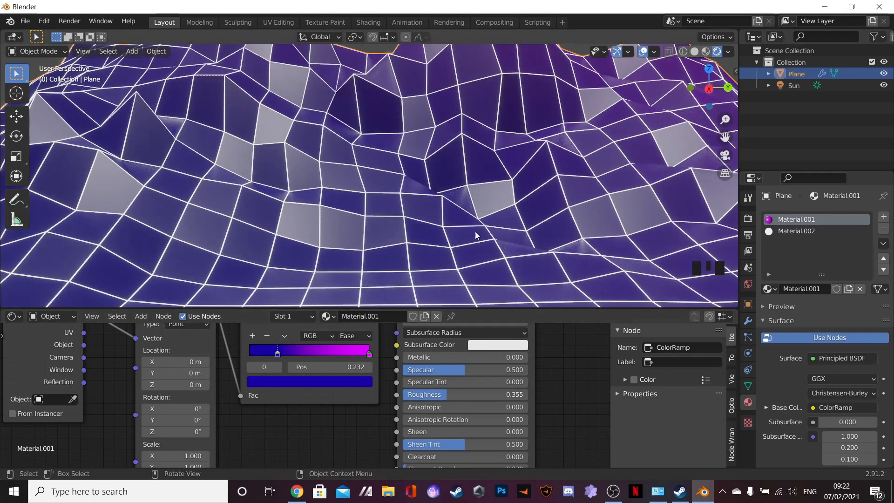
pyautogui.scroll(-8, 446, 169)
pyautogui.moveTo(447, 170); pyautogui.dragTo(429, 269, button='middle')
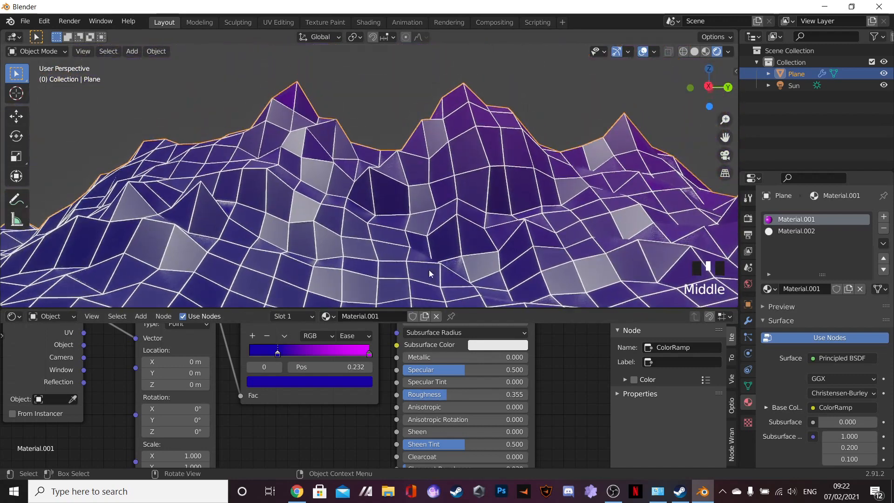
pyautogui.moveTo(454, 392); pyautogui.dragTo(465, 392)
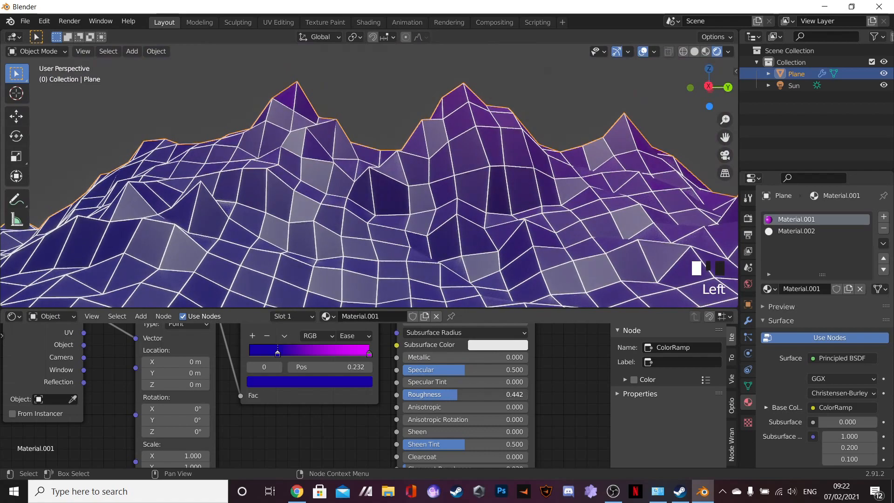
# Step: Deselect the terrain and examine its reflections and wireframe up close, from the front and from the side
pyautogui.scroll(-6, 442, 240)
pyautogui.scroll(4, 440, 236)
pyautogui.keyDown('shift'); pyautogui.moveTo(439, 236); pyautogui.dragTo(469, 201, button='middle'); pyautogui.keyUp('shift')
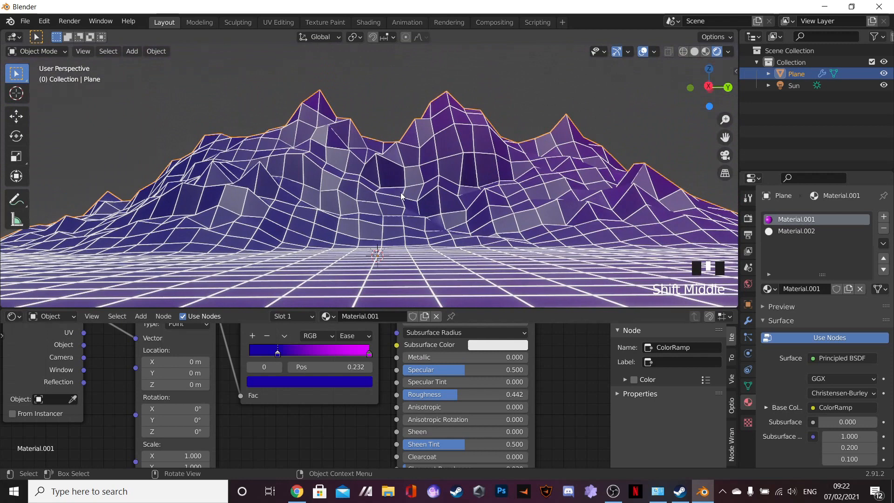
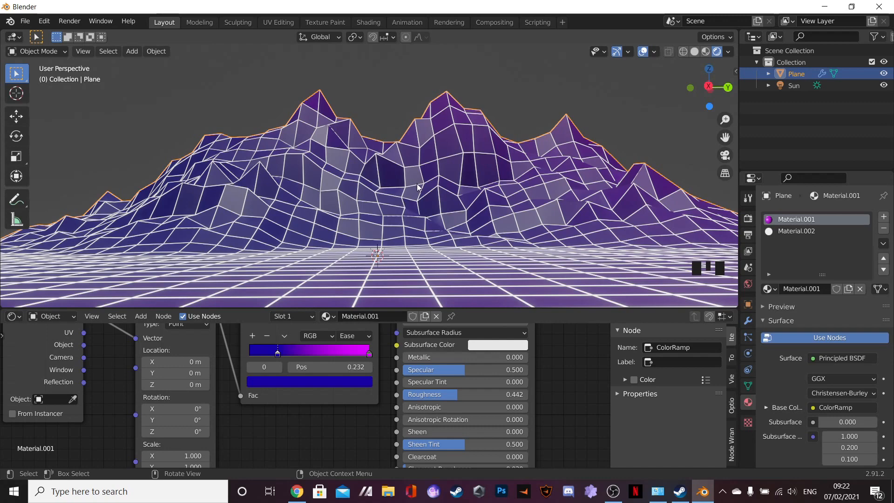
pyautogui.moveTo(417, 187); pyautogui.dragTo(442, 183, button='middle')
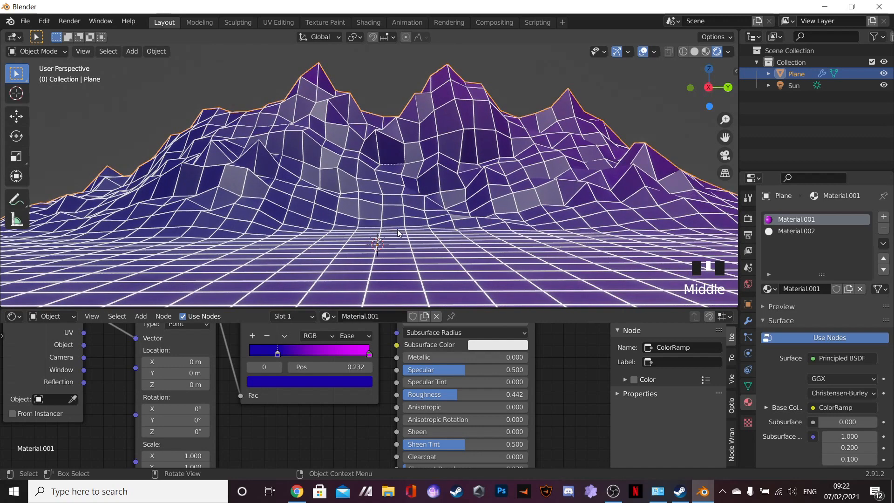
pyautogui.keyDown('shift'); pyautogui.moveTo(393, 196); pyautogui.dragTo(404, 146, button='middle'); pyautogui.keyUp('shift')
pyautogui.scroll(3, 380, 201)
pyautogui.click(358, 128)
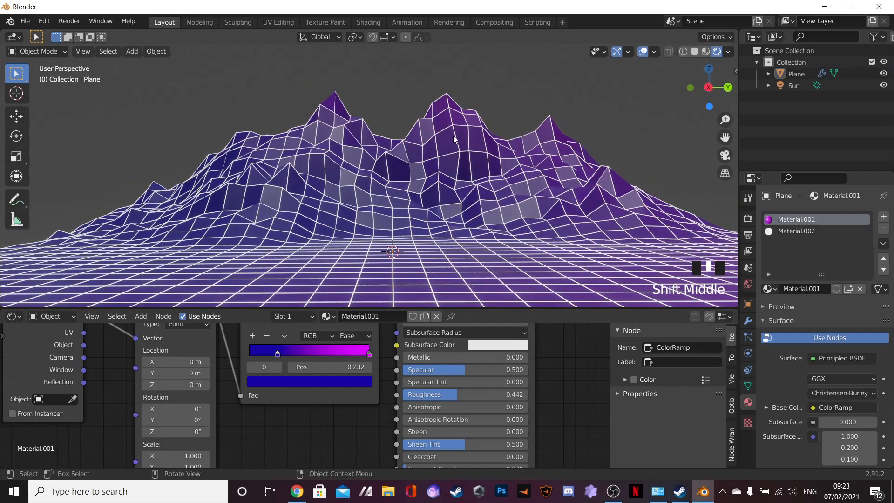
pyautogui.scroll(5, 453, 136)
pyautogui.moveTo(440, 133); pyautogui.dragTo(388, 145, button='middle')
pyautogui.scroll(-6, 590, 384)
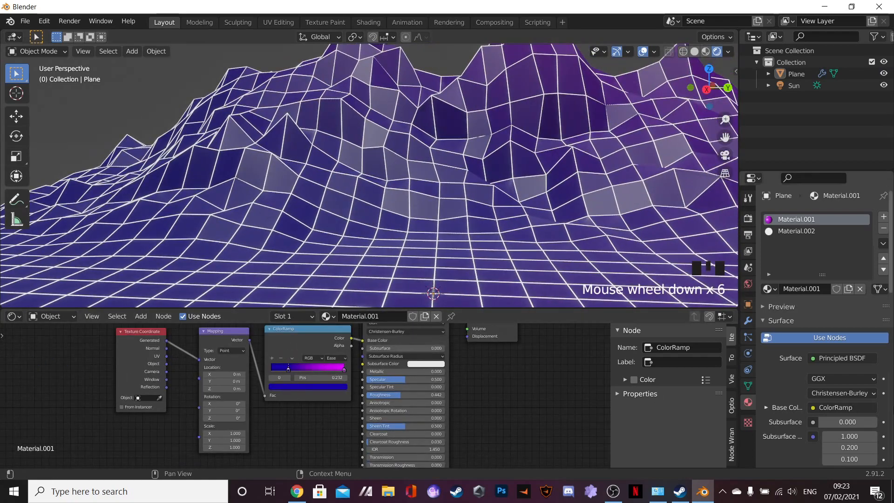
pyautogui.scroll(-6, 535, 166)
pyautogui.keyDown('shift'); pyautogui.moveTo(535, 166); pyautogui.dragTo(453, 80, button='middle'); pyautogui.keyUp('shift')
pyautogui.scroll(-7, 462, 131)
pyautogui.moveTo(462, 132)
pyautogui.keyDown('shift'); pyautogui.mouseDown(button='middle')
pyautogui.moveTo(365, 184)
pyautogui.moveTo(414, 99)
pyautogui.mouseUp(button='middle'); pyautogui.keyUp('shift')
pyautogui.keyDown('shift'); pyautogui.scroll(3, 364, 183); pyautogui.keyUp('shift')
pyautogui.scroll(6, 364, 185)
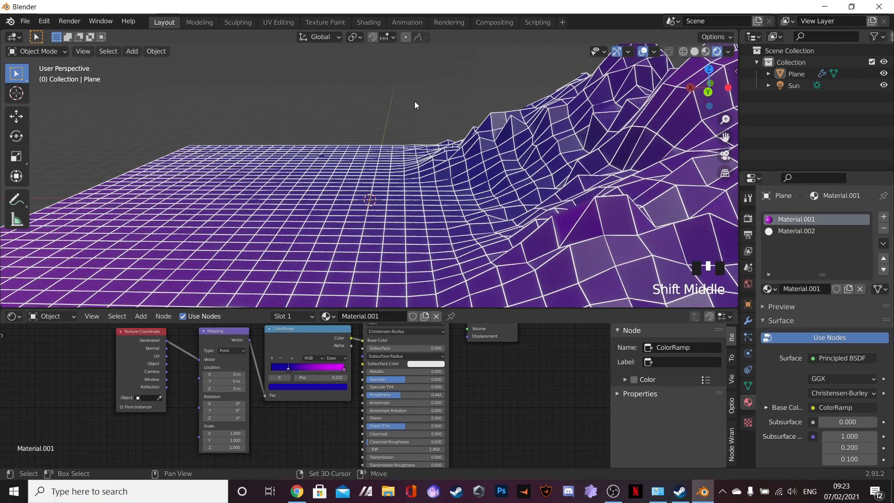
# Step: Add a UV sphere with a 1 m radius at the world origin
pyautogui.hotkey('shift', 'a')
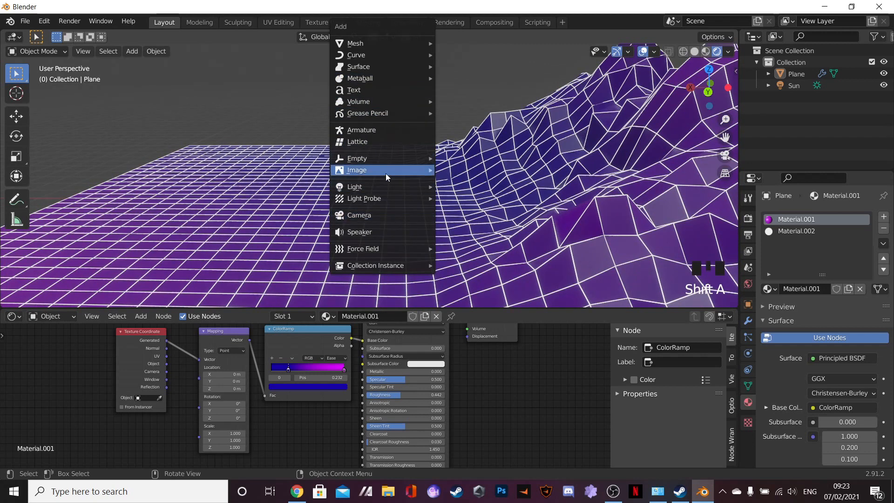
pyautogui.moveTo(373, 40)
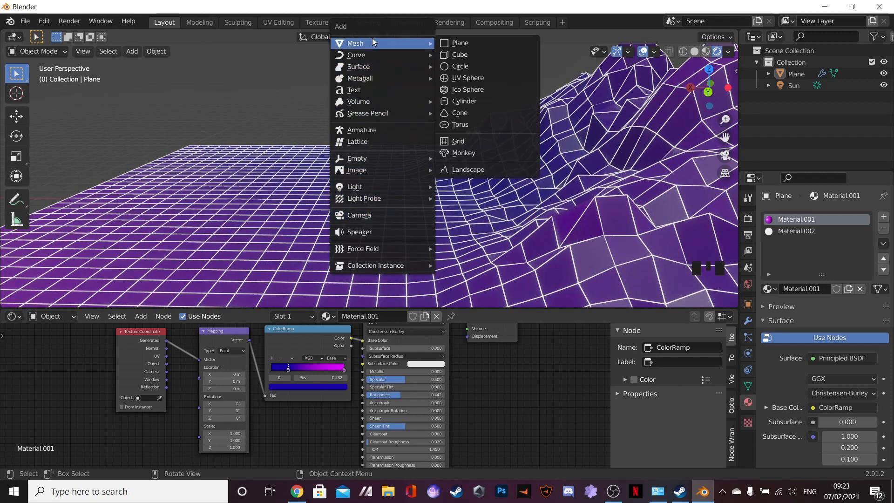
pyautogui.click(479, 80)
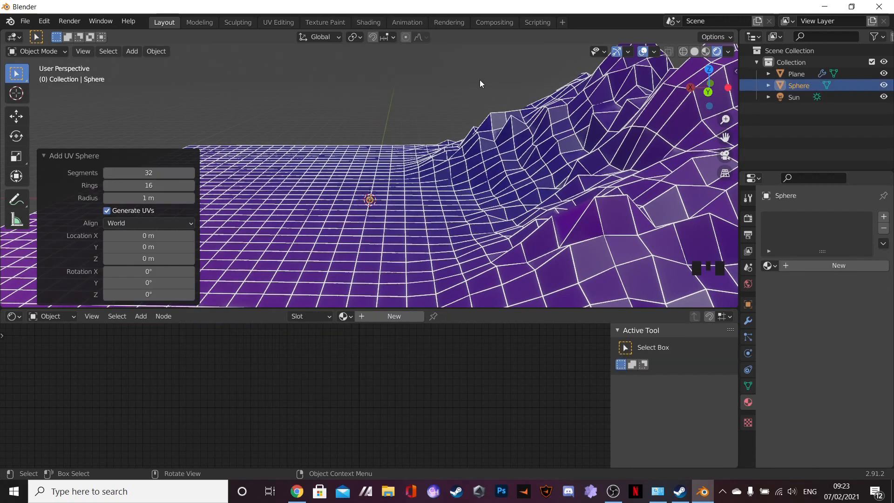
# Step: Move the sphere about -153.54 m along the X axis, placing it behind the mountains
pyautogui.scroll(-6, 459, 153)
pyautogui.scroll(3, 364, 196)
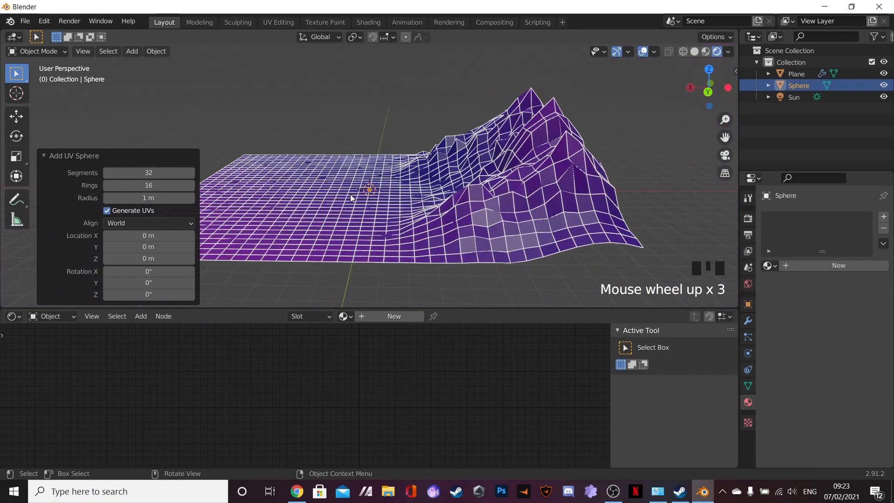
pyautogui.press('g')
pyautogui.press('x')
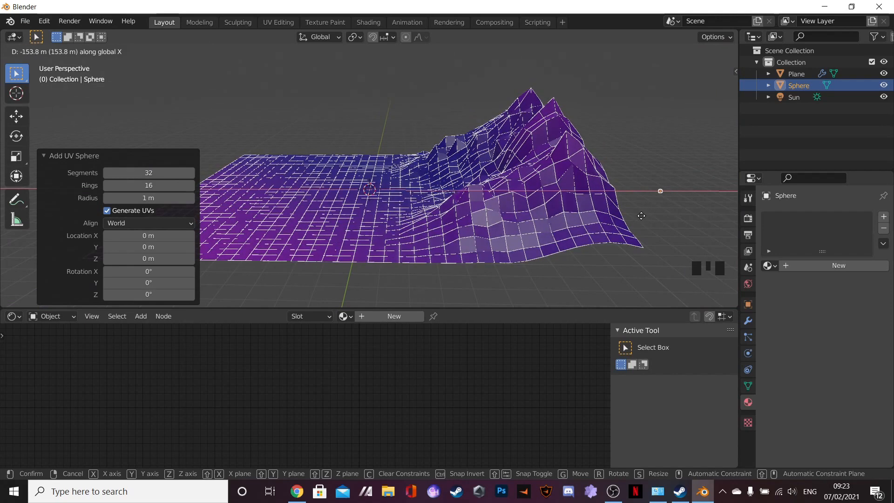
pyautogui.click(623, 217)
# Step: Scale the sphere up uniformly by about 57.26 and back down by about 0.654
pyautogui.moveTo(691, 173); pyautogui.dragTo(473, 186, button='middle')
pyautogui.scroll(-2, 423, 161)
pyautogui.press('s')
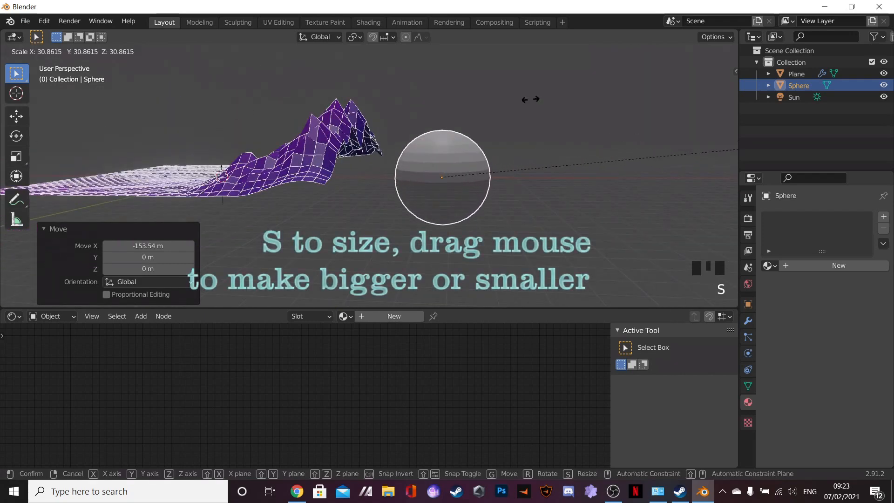
pyautogui.click(484, 93)
pyautogui.moveTo(484, 93); pyautogui.dragTo(478, 122, button='middle')
pyautogui.press('s')
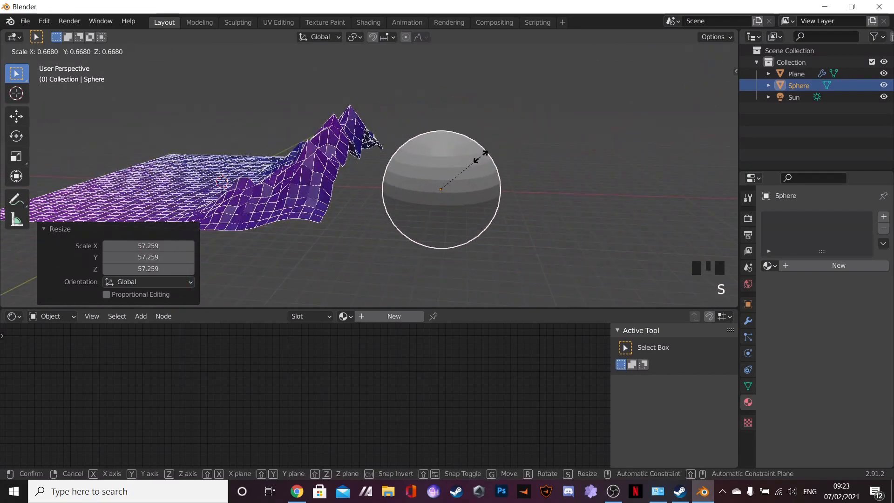
pyautogui.click(451, 176)
# Step: Raise the sphere about 29 m along the Z axis
pyautogui.press('g')
pyautogui.press('z')
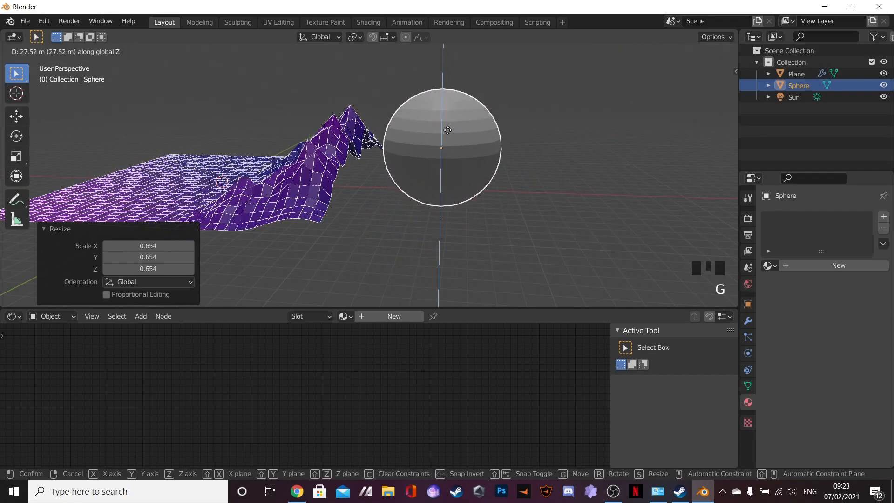
pyautogui.click(442, 139)
# Step: Raise the sphere another 4 m or so along Z between the peaks and scale it uniformly by about 0.921
pyautogui.moveTo(442, 140); pyautogui.dragTo(411, 90, button='middle')
pyautogui.scroll(5, 525, 105)
pyautogui.keyDown('shift'); pyautogui.moveTo(525, 105); pyautogui.dragTo(447, 159, button='middle'); pyautogui.keyUp('shift')
pyautogui.scroll(-2, 438, 122)
pyautogui.moveTo(438, 122); pyautogui.dragTo(444, 123, button='middle')
pyautogui.press('g')
pyautogui.press('z')
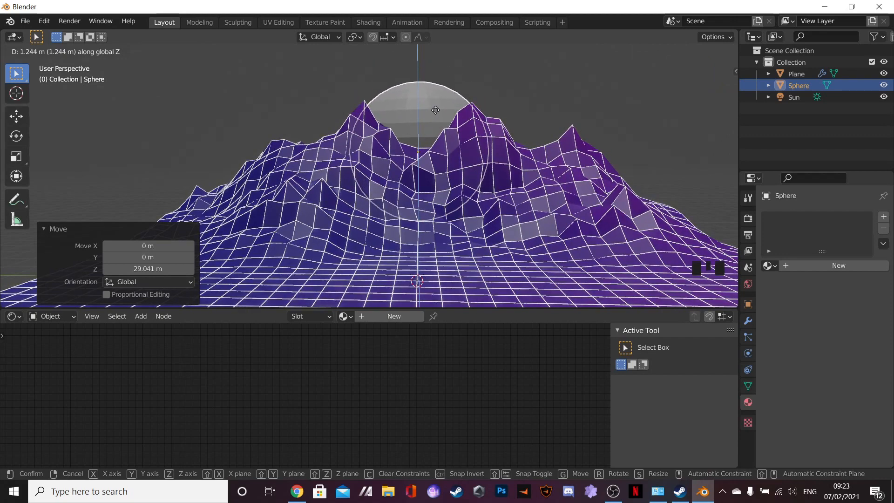
pyautogui.click(438, 109)
pyautogui.press('s')
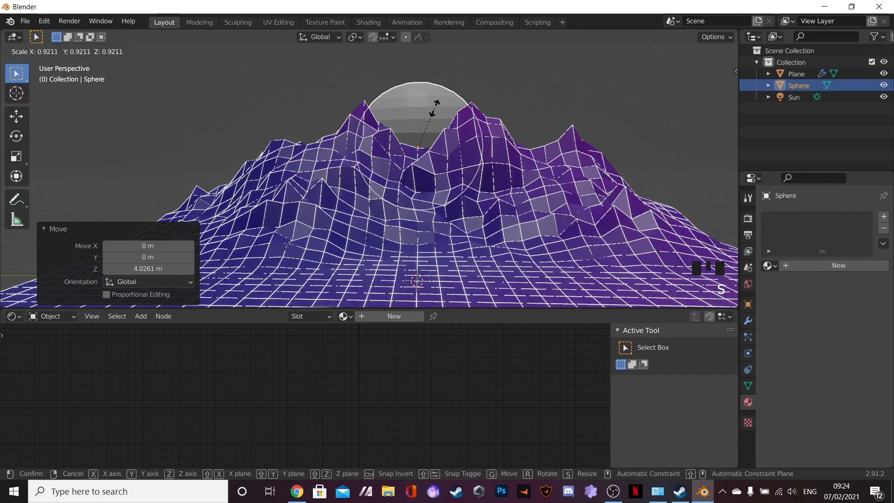
pyautogui.click(434, 108)
# Step: Apply Shade Smooth to the sphere behind the mountains
pyautogui.moveTo(434, 112); pyautogui.dragTo(391, 179, button='middle')
pyautogui.scroll(5, 498, 142)
pyautogui.keyDown('shift'); pyautogui.moveTo(498, 142); pyautogui.dragTo(422, 153, button='middle'); pyautogui.keyUp('shift')
pyautogui.rightClick(421, 147)
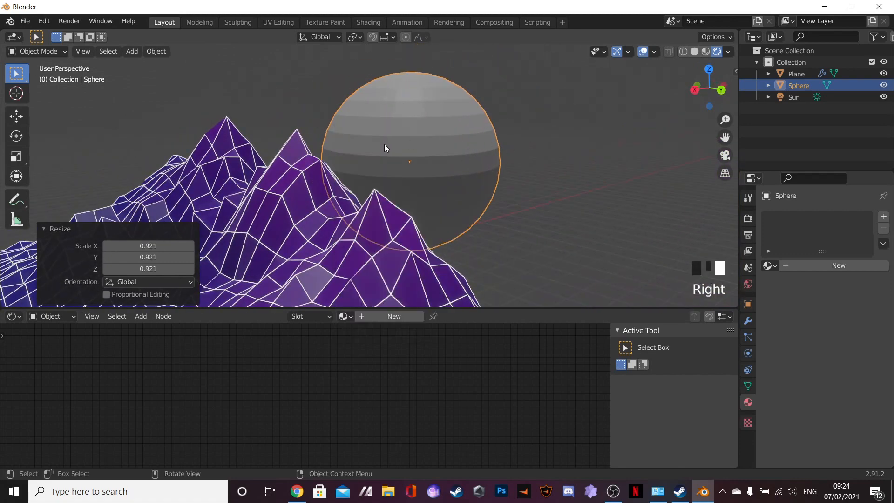
pyautogui.rightClick(384, 143)
pyautogui.rightClick(402, 148)
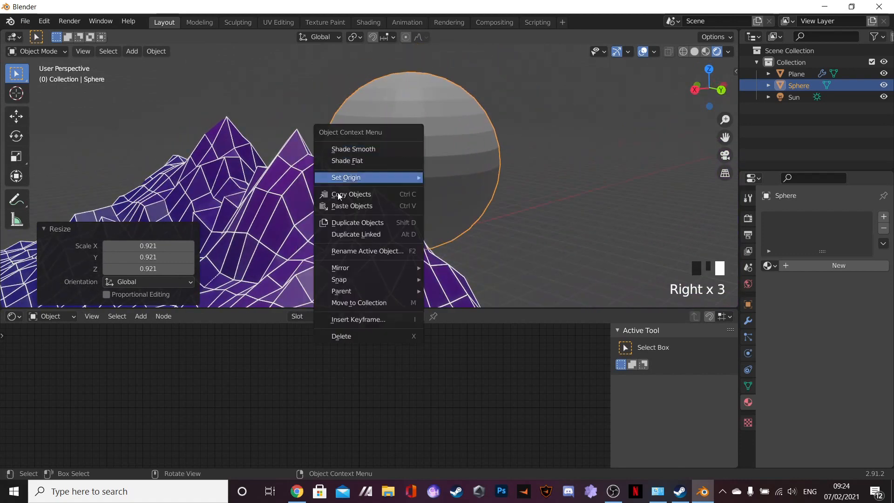
pyautogui.click(392, 149)
# Step: Shrink the shader editor to enlarge the 3D viewport and deselect the sphere
pyautogui.moveTo(458, 308); pyautogui.dragTo(457, 455)
pyautogui.moveTo(392, 278); pyautogui.dragTo(514, 224, button='middle')
pyautogui.scroll(7, 292, 219)
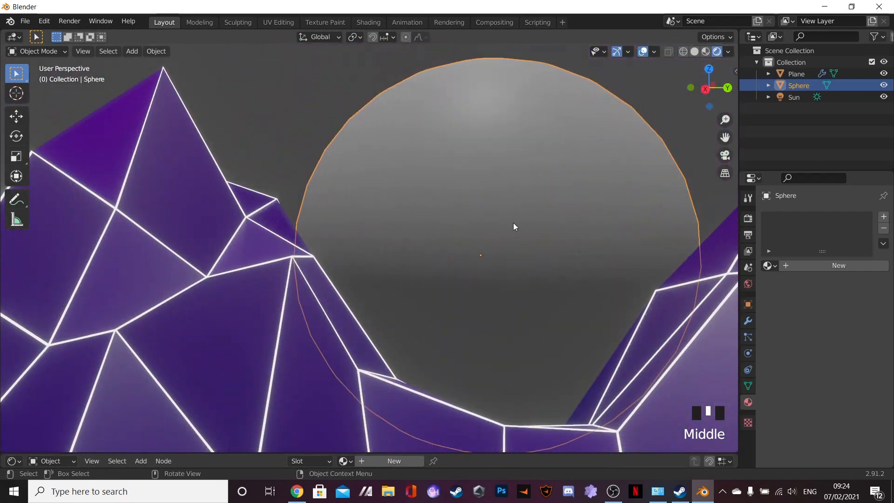
pyautogui.scroll(-3, 514, 224)
pyautogui.click(293, 93)
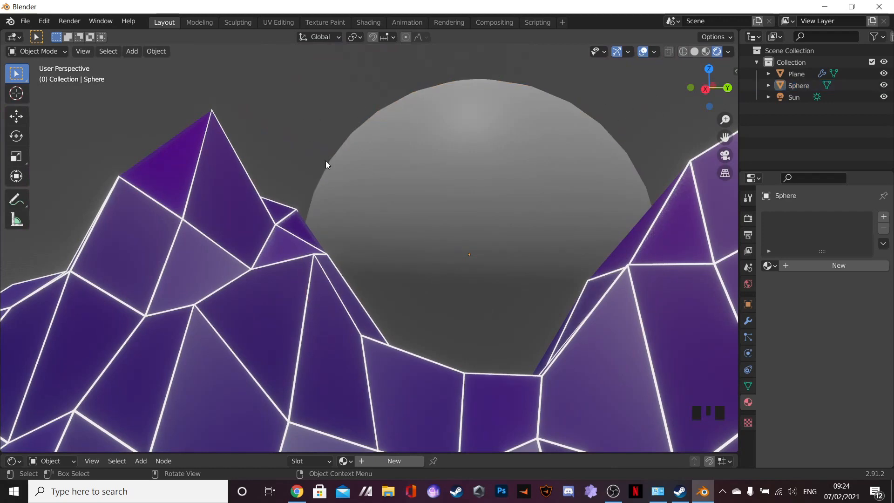
# Step: Add a Subdivision Surface modifier to the sphere with the viewport level set to 2
pyautogui.click(406, 153)
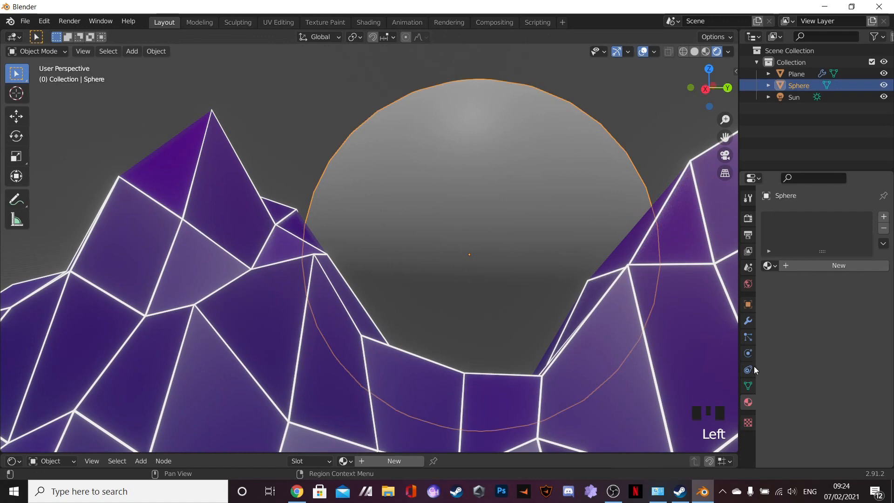
pyautogui.click(748, 321)
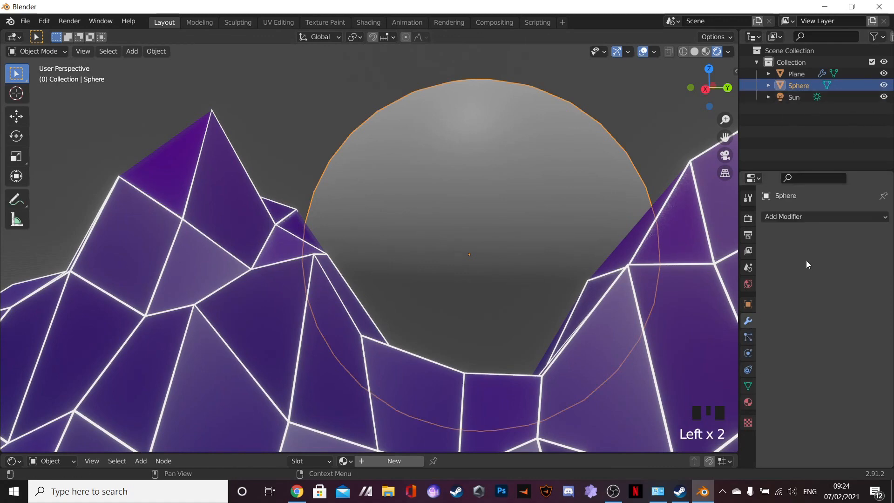
pyautogui.click(798, 218)
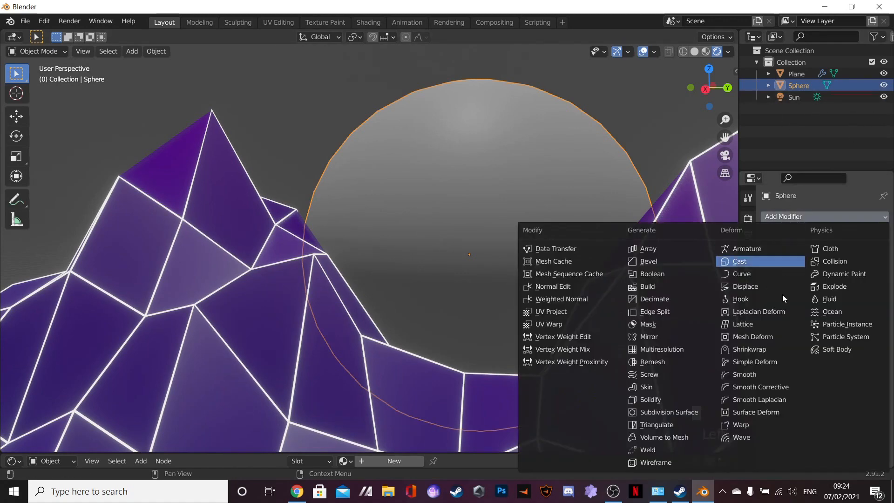
pyautogui.click(661, 412)
pyautogui.click(318, 93)
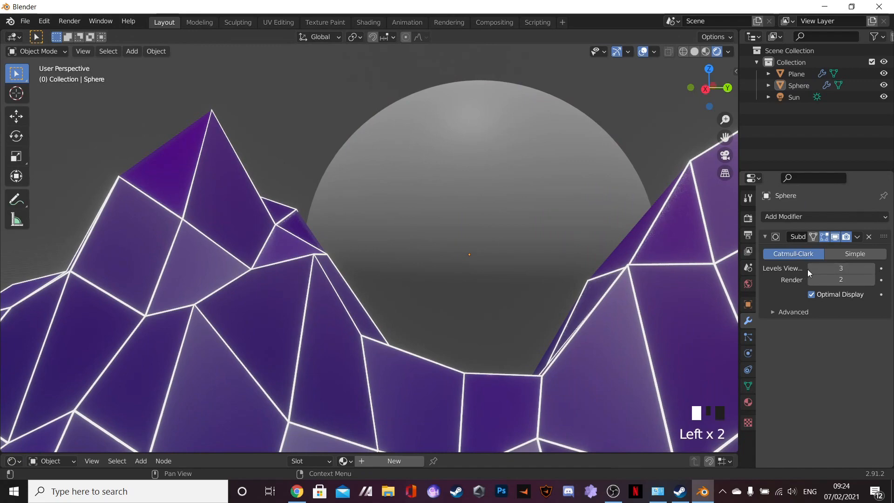
# Step: Hide the mountain plane so that only the sphere is shown in the viewport
pyautogui.scroll(-4, 456, 133)
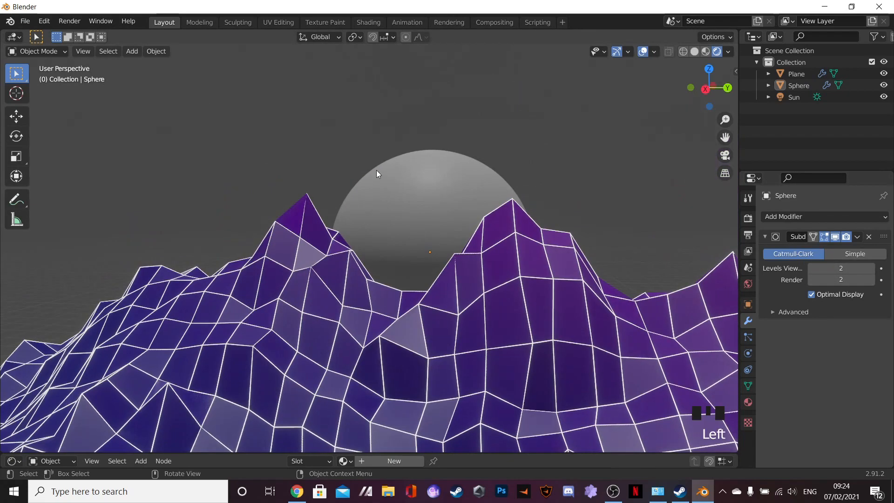
pyautogui.moveTo(374, 169); pyautogui.dragTo(389, 167, button='middle')
pyautogui.scroll(-4, 389, 167)
pyautogui.keyDown('shift'); pyautogui.moveTo(421, 209); pyautogui.dragTo(337, 173, button='middle'); pyautogui.keyUp('shift')
pyautogui.scroll(2, 374, 208)
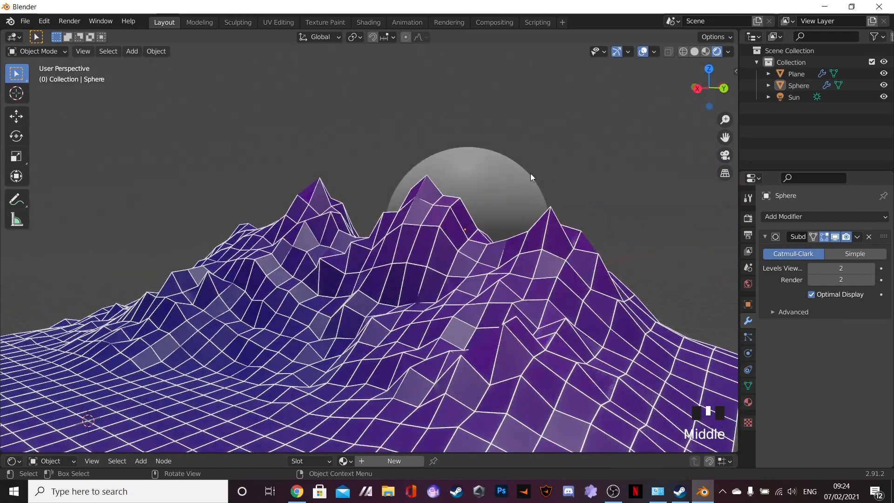
pyautogui.click(884, 73)
pyautogui.moveTo(466, 166); pyautogui.dragTo(498, 180, button='middle')
pyautogui.scroll(7, 437, 166)
pyautogui.scroll(-4, 450, 164)
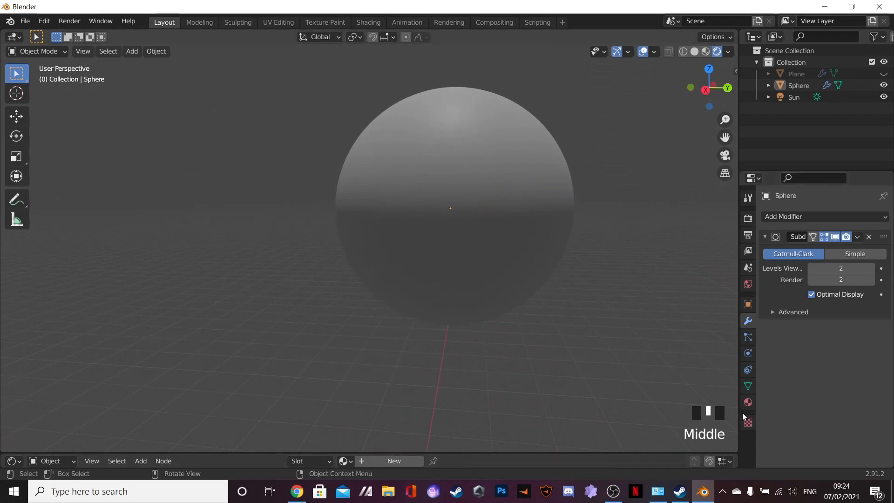
# Step: Create a new material for the sphere with an Emission surface and a strength of 7
pyautogui.click(748, 401)
pyautogui.click(834, 267)
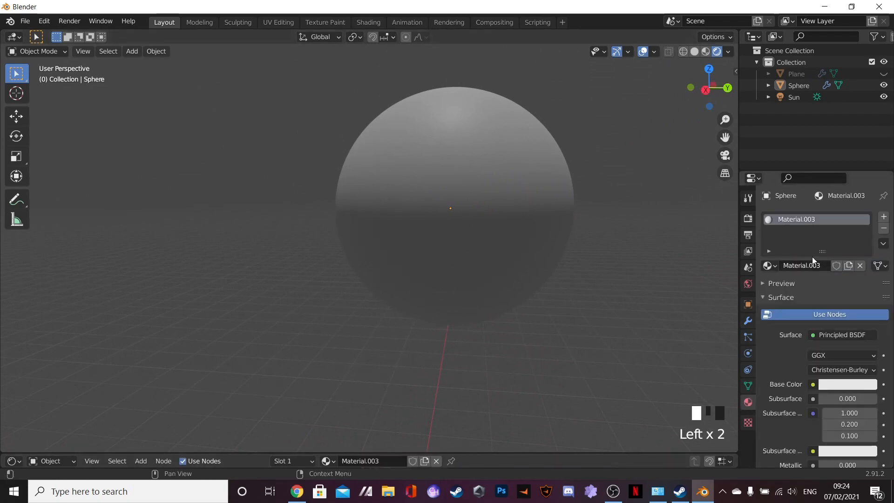
pyautogui.click(842, 334)
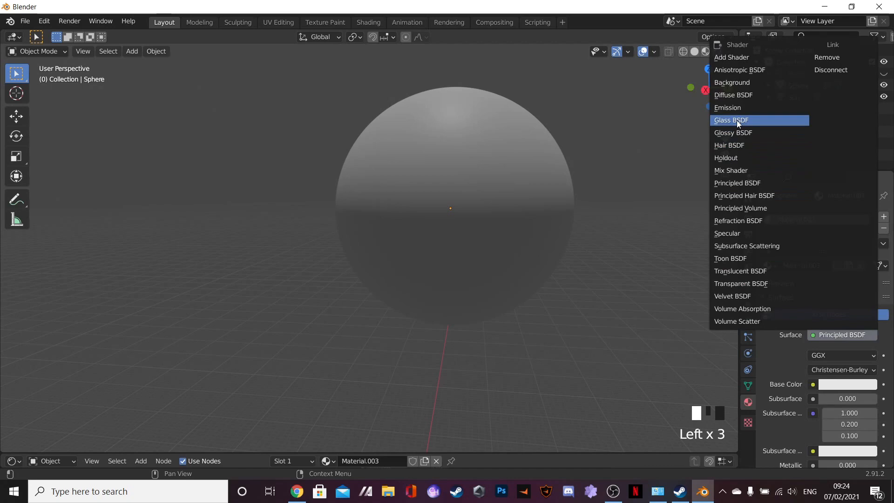
pyautogui.click(786, 107)
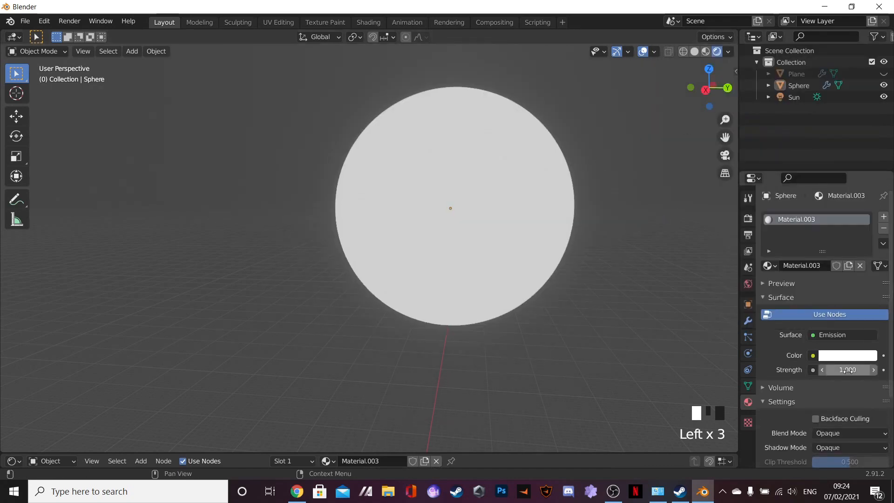
pyautogui.moveTo(848, 369); pyautogui.dragTo(875, 370)
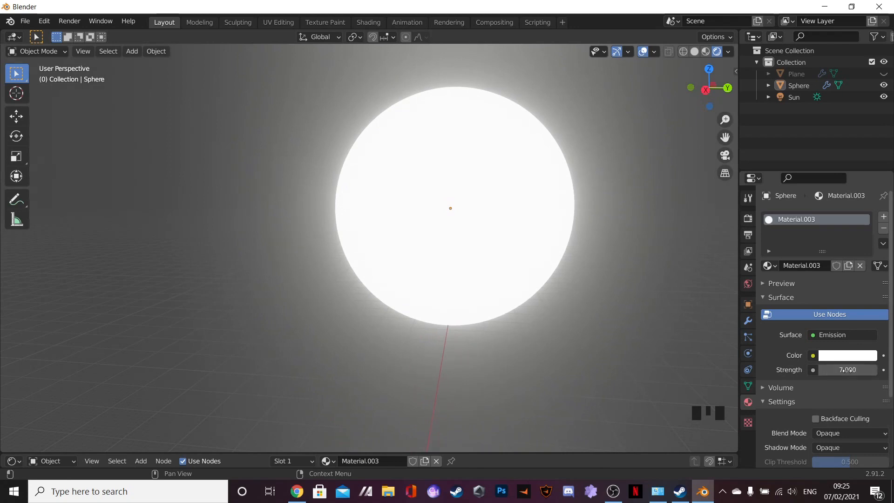
# Step: Enlarge the shader editor below the 3D viewport and bring the sphere's Emission and Material Output nodes into view
pyautogui.moveTo(623, 317); pyautogui.dragTo(420, 278, button='middle')
pyautogui.moveTo(365, 450); pyautogui.dragTo(365, 308)
pyautogui.moveTo(411, 362); pyautogui.dragTo(397, 445, button='middle')
pyautogui.scroll(3, 326, 423)
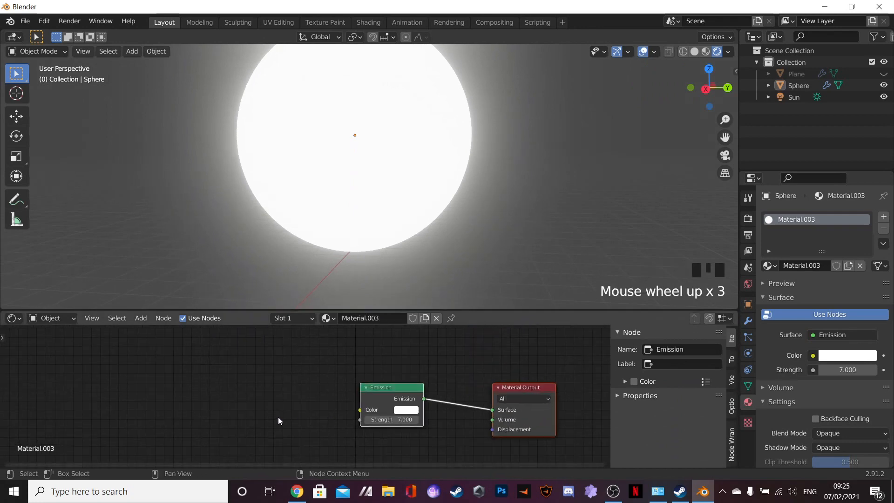
pyautogui.moveTo(299, 421); pyautogui.dragTo(307, 401, button='middle')
pyautogui.click(446, 393)
pyautogui.moveTo(473, 327); pyautogui.dragTo(462, 283)
pyautogui.click(307, 359)
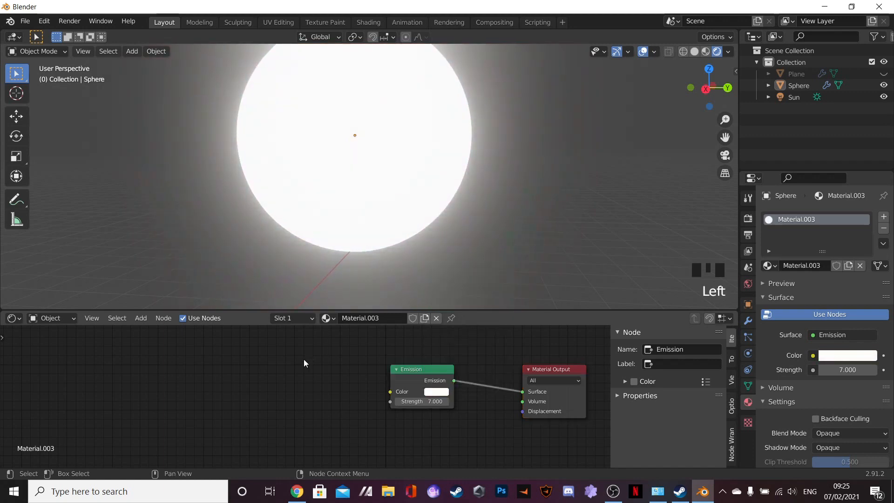
# Step: Add a Texture Coordinate node to the left of the sphere's Emission node
pyautogui.moveTo(307, 359); pyautogui.dragTo(385, 348, button='middle')
pyautogui.scroll(-2, 343, 378)
pyautogui.hotkey('shift', 'a')
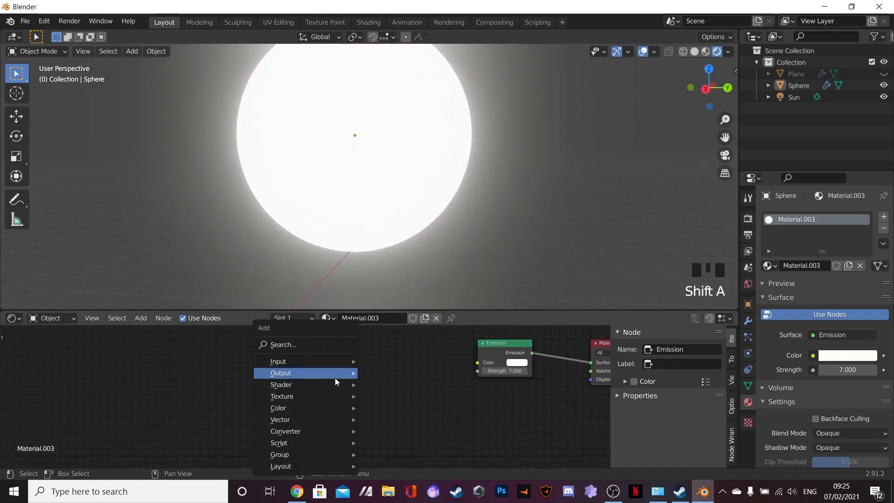
pyautogui.click(309, 346)
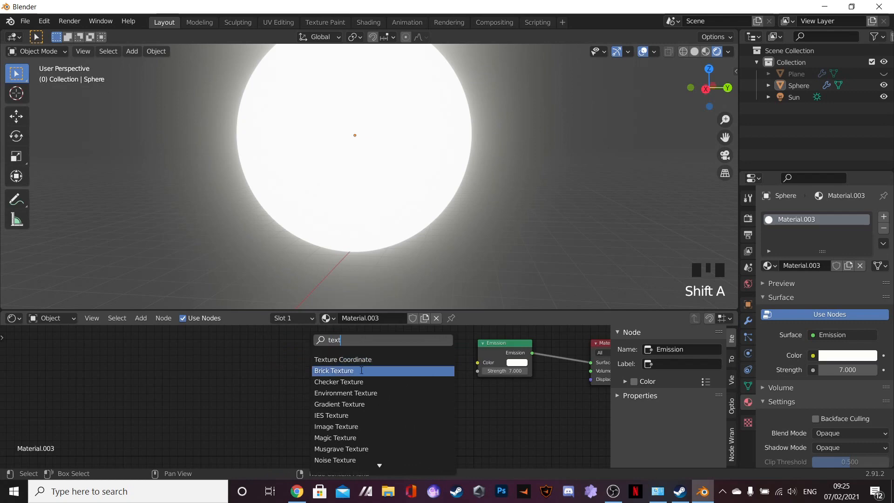
pyautogui.click(335, 359)
pyautogui.click(329, 379)
# Step: Add a Mapping node to the right of the Texture Coordinate node
pyautogui.hotkey('shift', 'a')
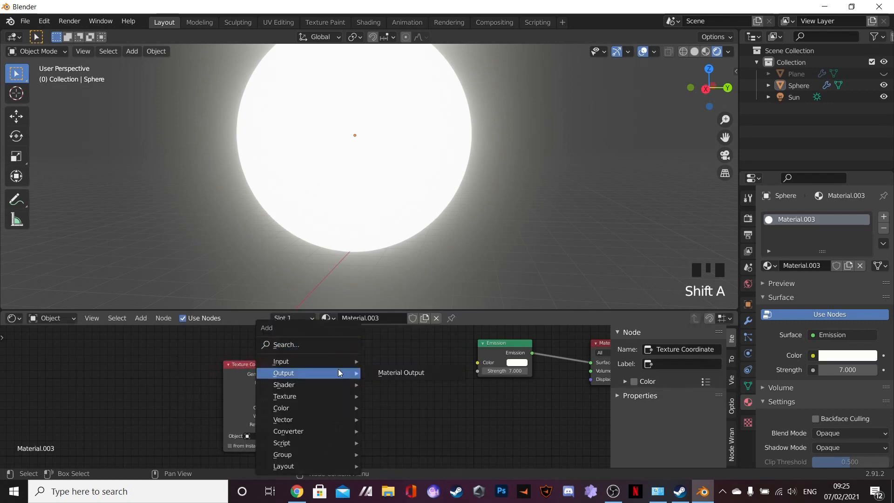
pyautogui.click(298, 345)
pyautogui.write('ma')
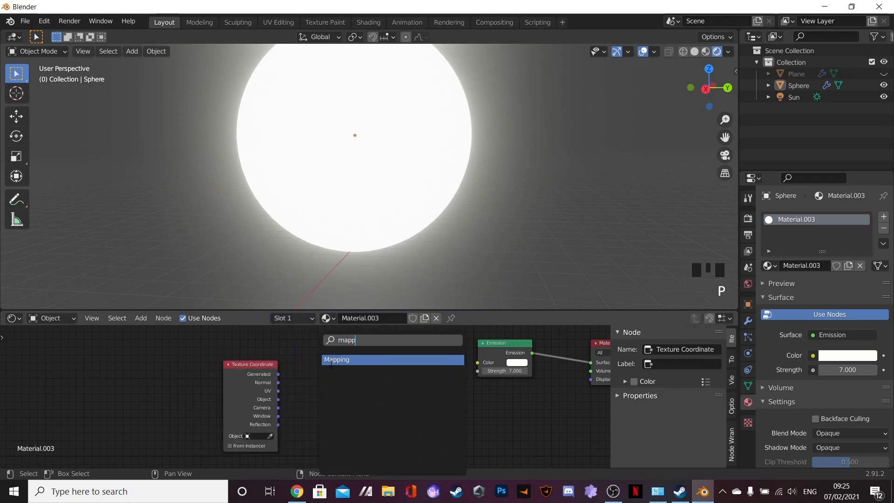
pyautogui.write('pp')
pyautogui.click(332, 360)
pyautogui.click(313, 361)
# Step: Add a ColorRamp node between the Mapping and Emission nodes
pyautogui.hotkey('shift', 'a')
pyautogui.moveTo(412, 361)
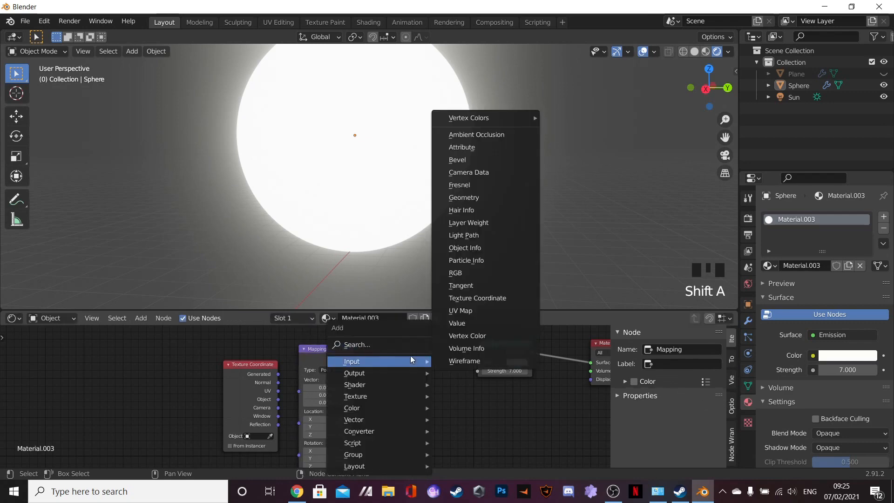
pyautogui.write('color')
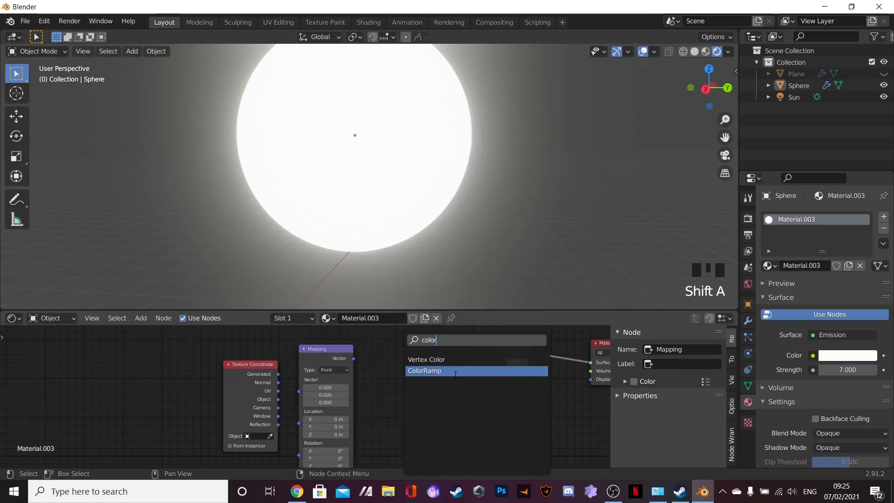
pyautogui.click(479, 371)
pyautogui.click(454, 368)
# Step: Link Generated coordinates to the Mapping vector, Mapping to the ColorRamp's Fac, and the ramp's Color to the Emission color
pyautogui.moveTo(473, 363); pyautogui.dragTo(477, 362)
pyautogui.moveTo(353, 358); pyautogui.dragTo(365, 426)
pyautogui.moveTo(278, 374); pyautogui.dragTo(282, 378)
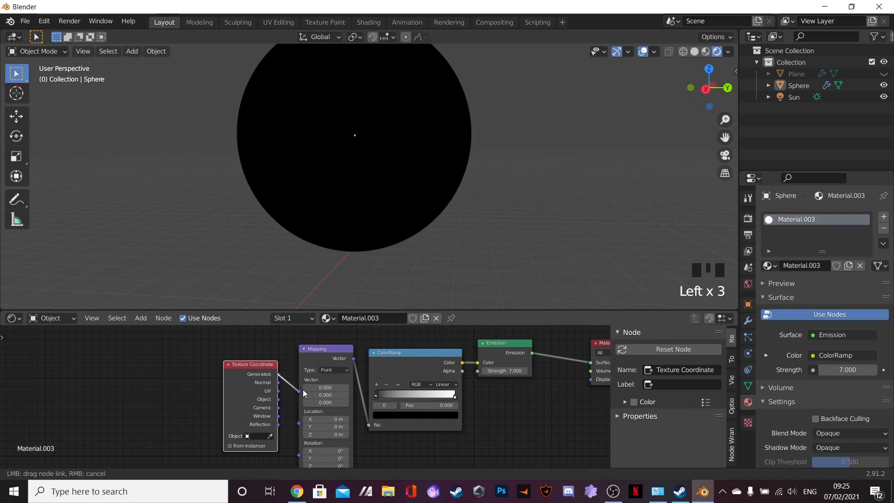
pyautogui.moveTo(299, 389); pyautogui.dragTo(304, 375)
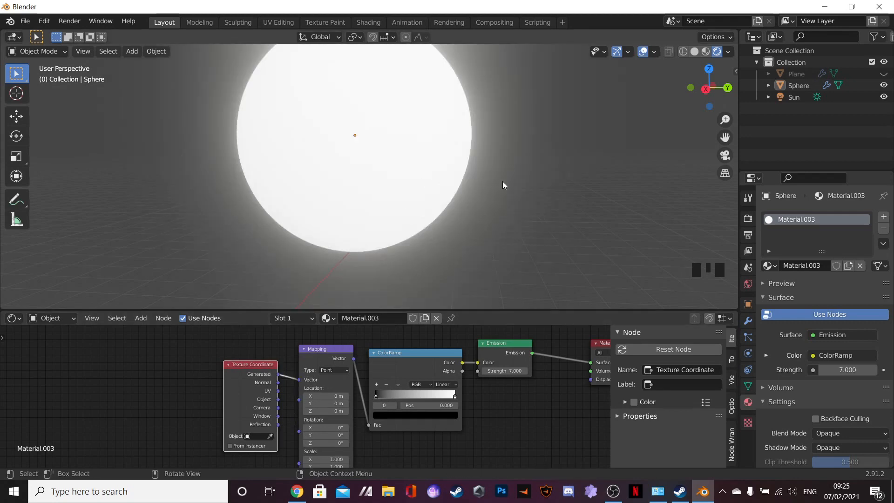
# Step: Start animation playback and set the ColorRamp's interpolation to Ease
pyautogui.scroll(2, 400, 411)
pyautogui.press('space')
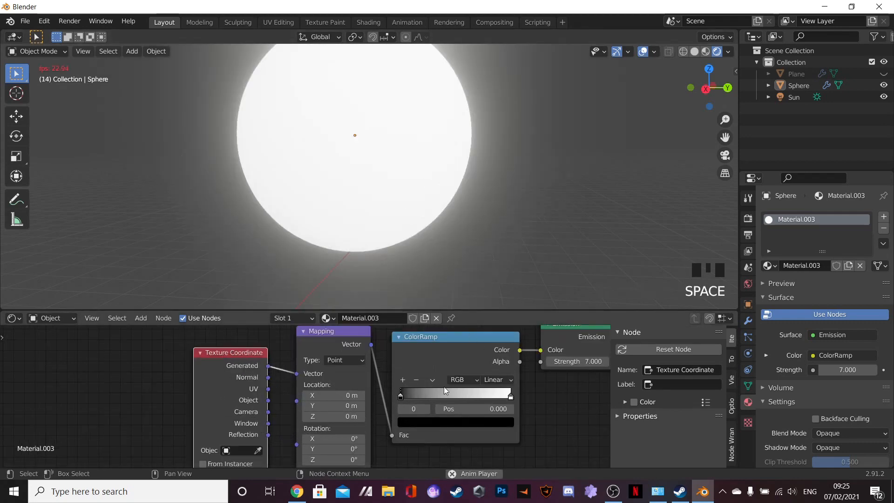
pyautogui.click(523, 359)
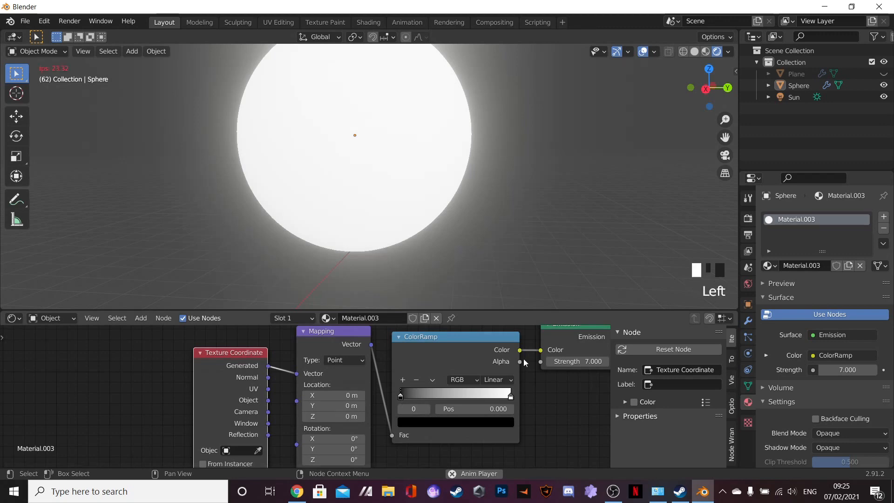
pyautogui.click(497, 380)
pyautogui.click(498, 393)
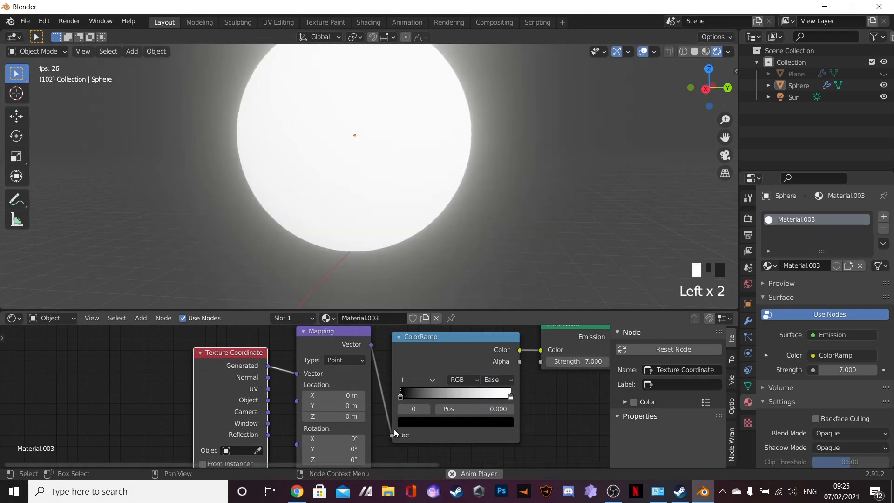
# Step: Color the ColorRamp's first stop dark red and its last stop golden yellow
pyautogui.click(400, 397)
pyautogui.click(424, 421)
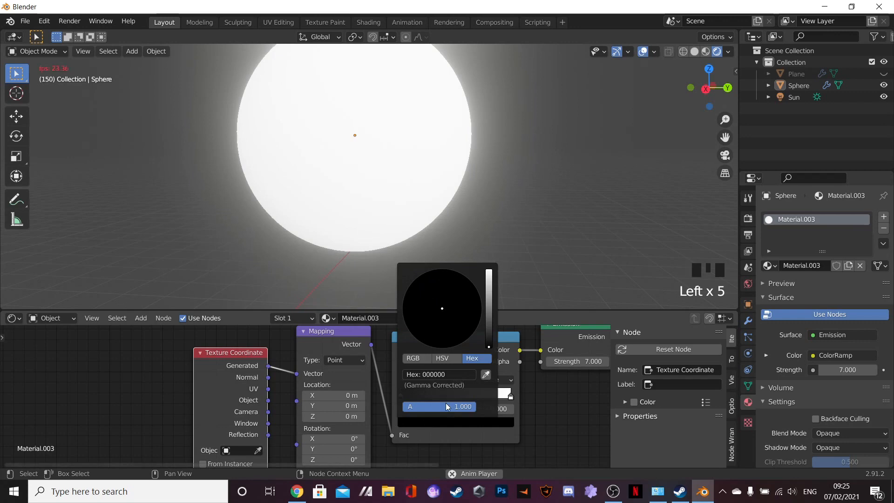
pyautogui.moveTo(490, 303); pyautogui.dragTo(488, 301)
pyautogui.moveTo(438, 340); pyautogui.dragTo(447, 348)
pyautogui.click(509, 396)
pyautogui.click(507, 421)
pyautogui.click(430, 287)
# Step: Move the ColorRamp's dark red stop to position 0.478
pyautogui.moveTo(574, 201); pyautogui.dragTo(540, 198, button='middle')
pyautogui.scroll(6, 600, 183)
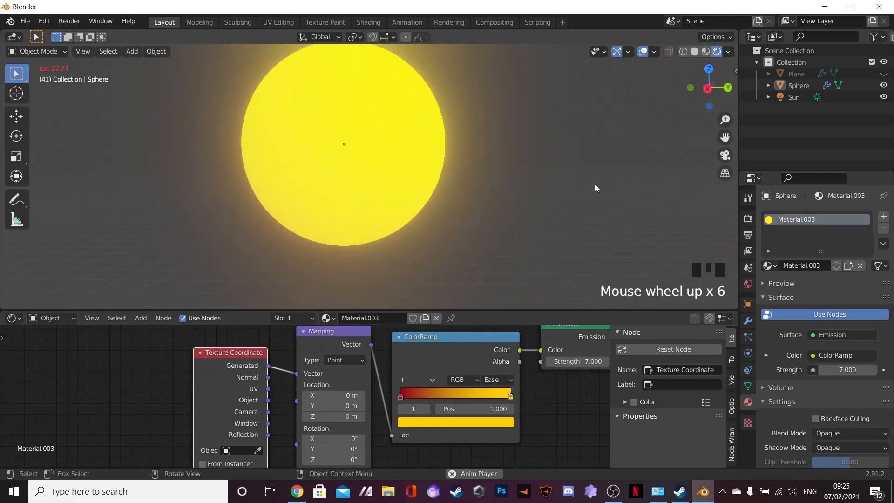
pyautogui.moveTo(403, 400); pyautogui.dragTo(460, 399)
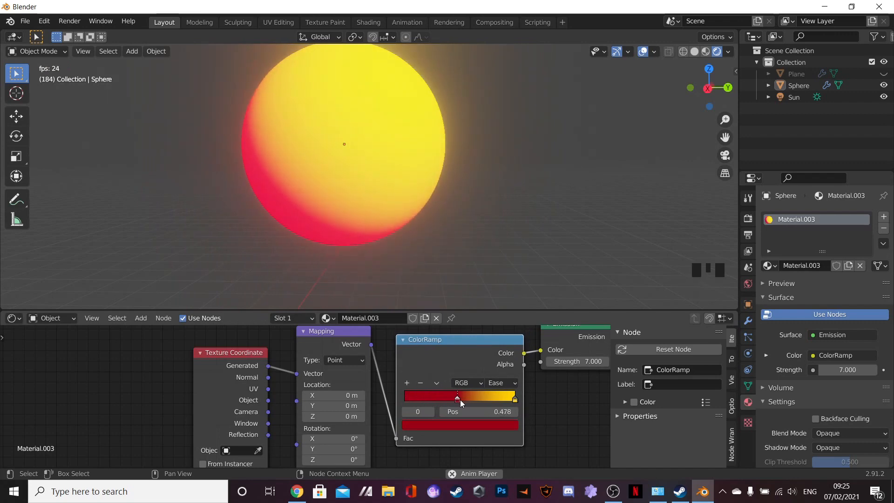
# Step: Examine the red-to-yellow gradient from all sides of the sphere and select the sphere
pyautogui.click(552, 196)
pyautogui.moveTo(552, 196); pyautogui.dragTo(457, 182, button='middle')
pyautogui.scroll(3, 399, 198)
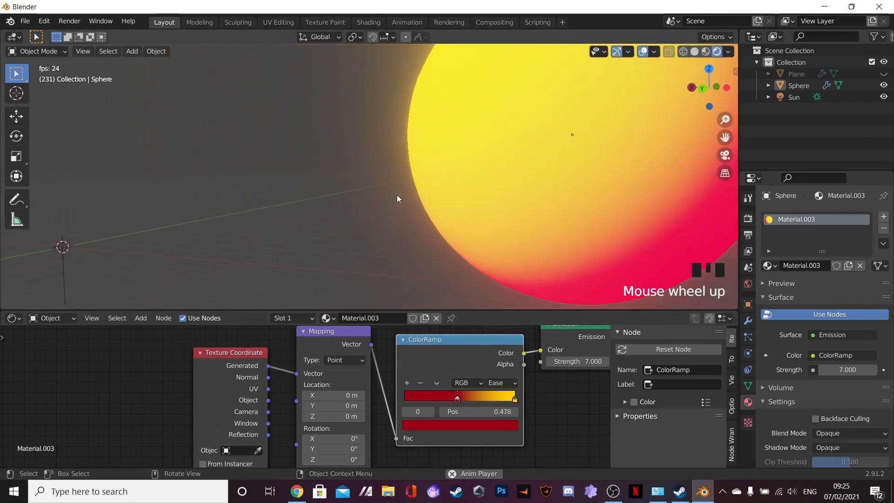
pyautogui.scroll(-4, 432, 275)
pyautogui.moveTo(552, 177); pyautogui.dragTo(500, 190, button='middle')
pyautogui.scroll(4, 531, 176)
pyautogui.scroll(-3, 542, 171)
pyautogui.moveTo(547, 167); pyautogui.dragTo(612, 133, button='middle')
pyautogui.moveTo(409, 139); pyautogui.dragTo(341, 160, button='middle')
pyautogui.scroll(-2, 498, 153)
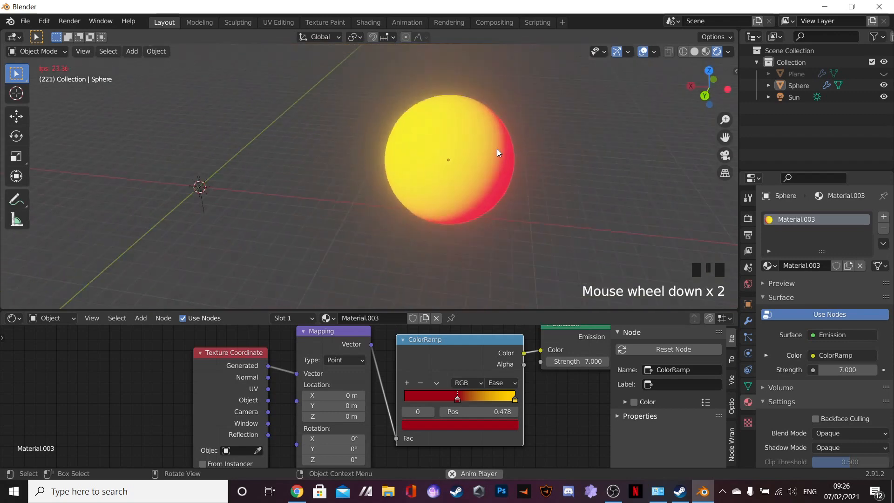
pyautogui.scroll(4, 496, 149)
pyautogui.keyDown('shift'); pyautogui.moveTo(553, 150); pyautogui.dragTo(396, 129, button='middle'); pyautogui.keyUp('shift')
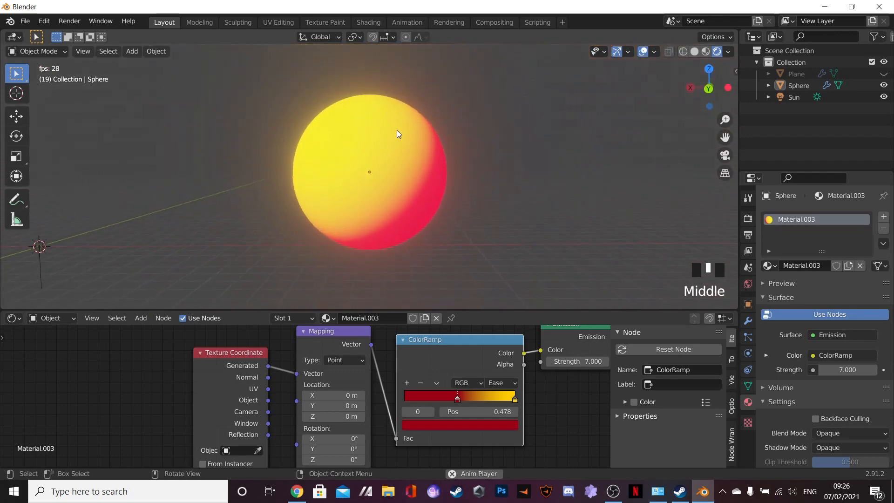
pyautogui.moveTo(375, 164); pyautogui.dragTo(342, 289, button='middle')
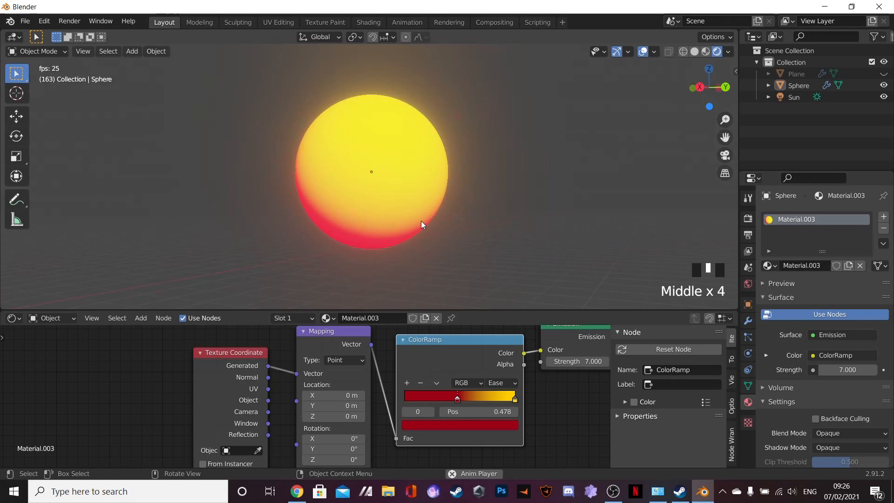
pyautogui.moveTo(431, 197)
pyautogui.mouseDown(button='middle')
pyautogui.moveTo(412, 198)
pyautogui.moveTo(522, 170)
pyautogui.moveTo(342, 198)
pyautogui.moveTo(315, 186)
pyautogui.mouseUp(button='middle')
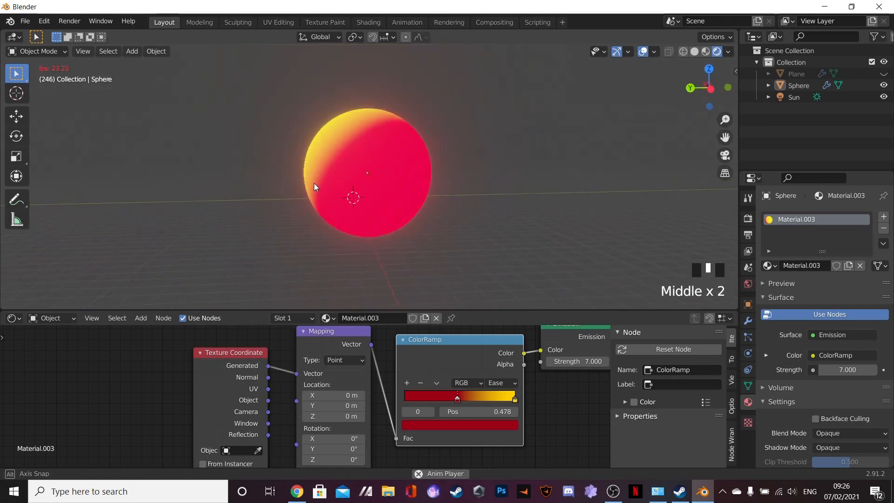
pyautogui.click(367, 150)
pyautogui.press('r')
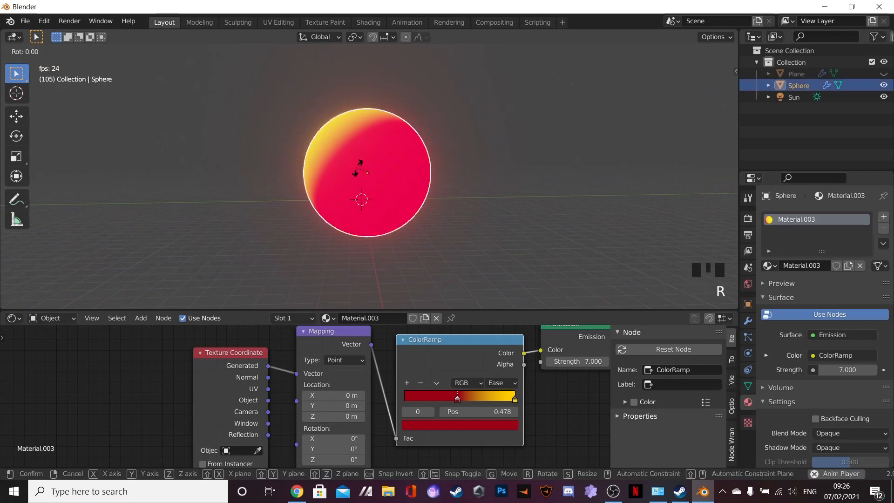
pyautogui.press('y')
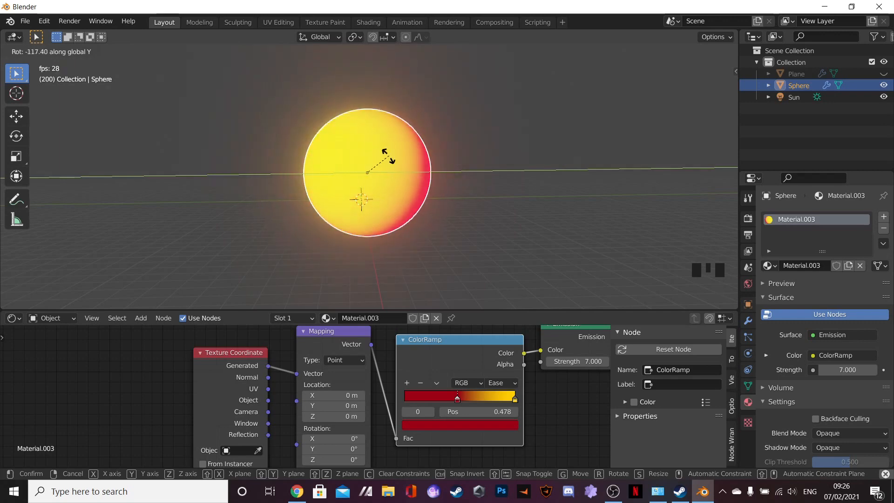
pyautogui.rightClick(379, 157)
# Step: Rotate the sphere about -57.5° around the global Y axis to turn its yellow side upward
pyautogui.press('r')
pyautogui.press('x')
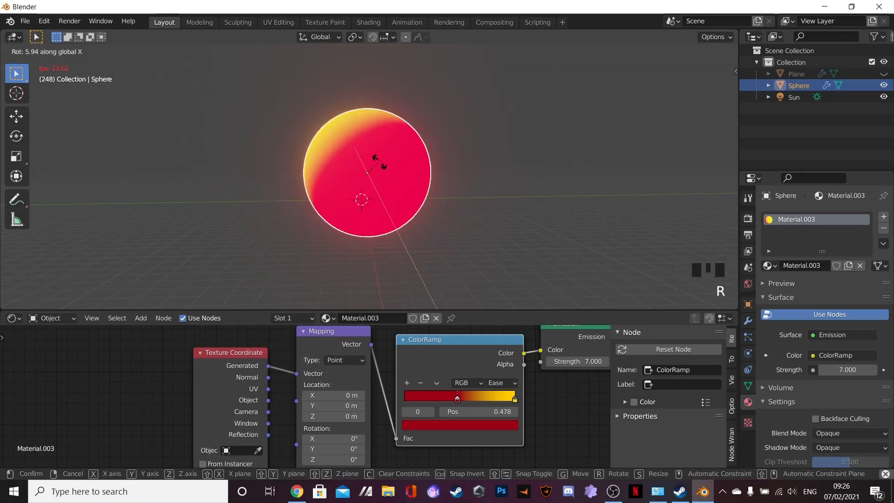
pyautogui.rightClick(381, 170)
pyautogui.press('r')
pyautogui.press('z')
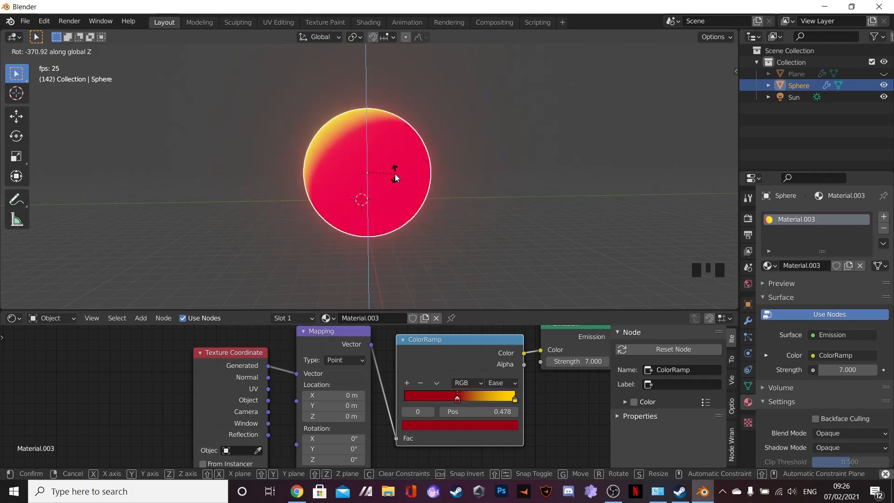
pyautogui.press('y')
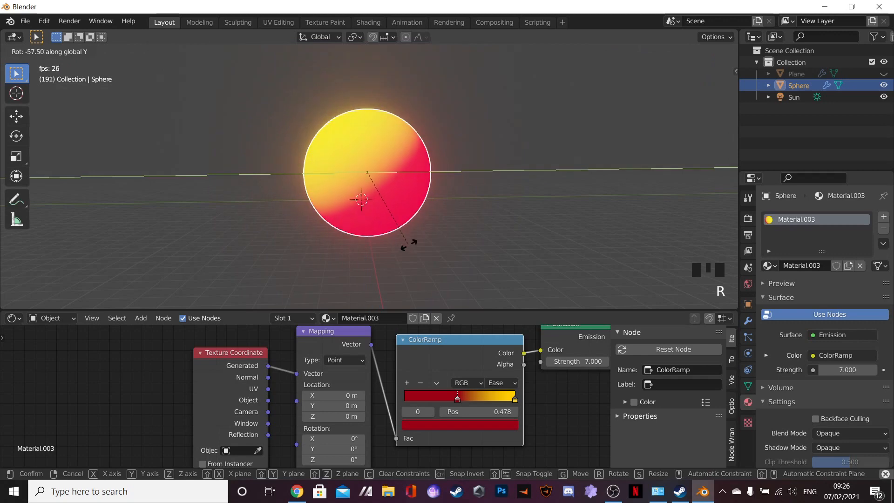
pyautogui.click(409, 244)
# Step: Level the sphere's gradient by rotating it 31.8° in the view, 6.25° around global Y and -4.81° in the view
pyautogui.press('r')
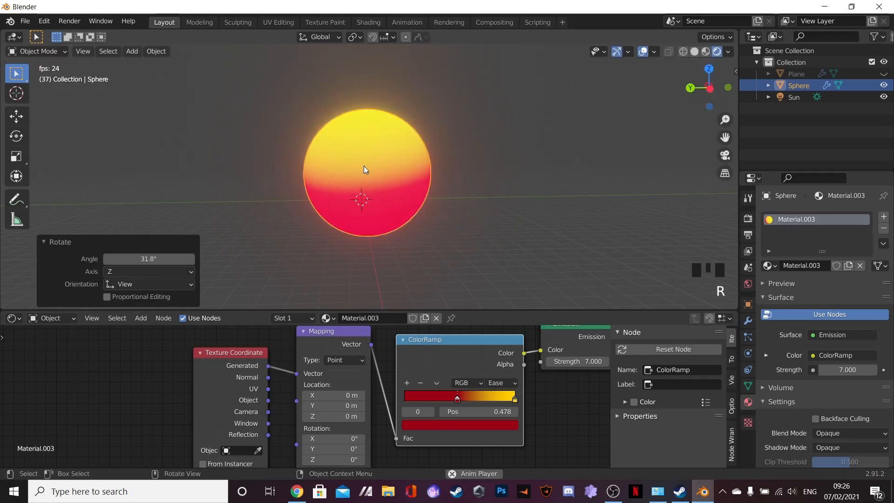
pyautogui.press('r')
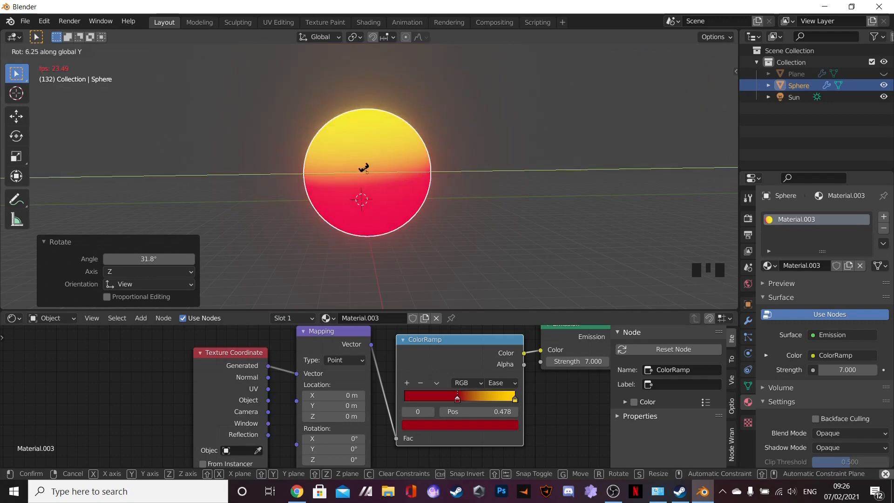
pyautogui.click(364, 168)
pyautogui.moveTo(319, 165); pyautogui.dragTo(522, 165, button='middle')
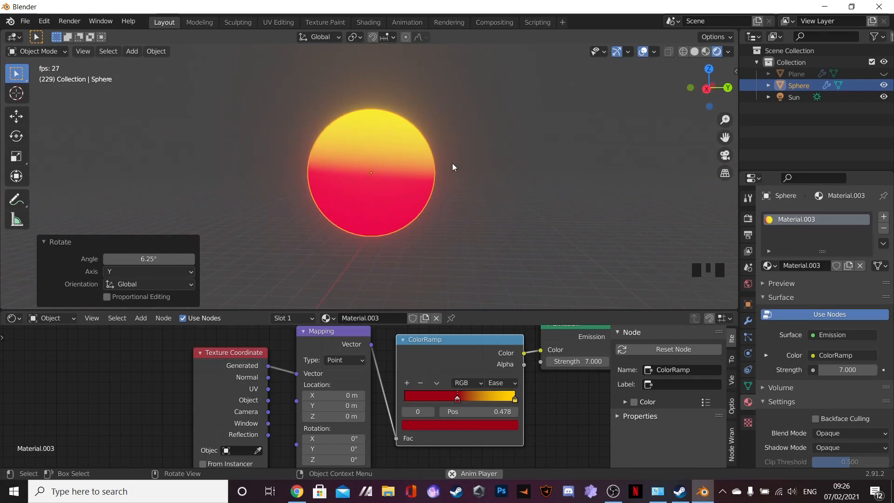
pyautogui.moveTo(371, 173); pyautogui.dragTo(398, 152, button='middle')
pyautogui.press('r')
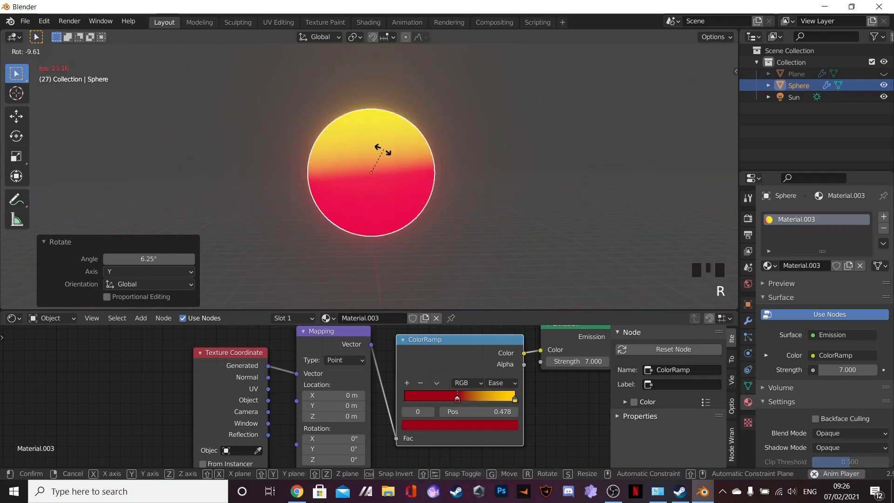
pyautogui.click(387, 149)
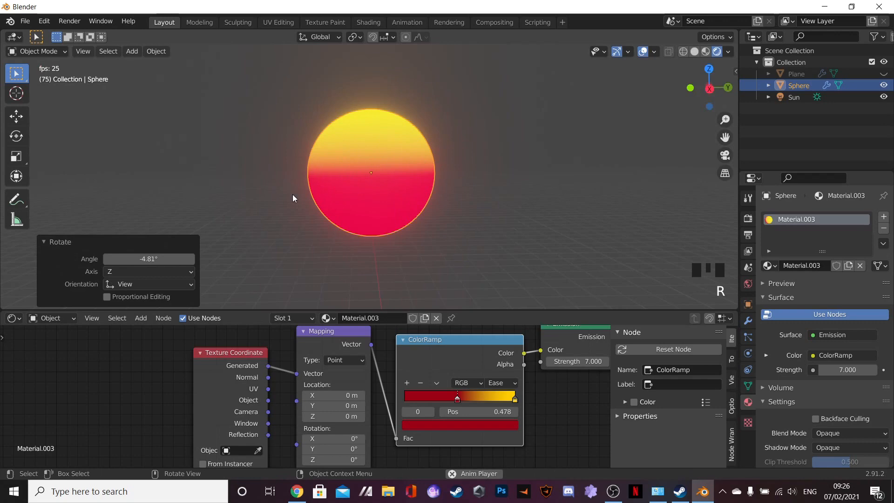
# Step: Brighten the ColorRamp's dark red stop to a vivid red and check the sphere from near and far
pyautogui.scroll(-5, 458, 291)
pyautogui.click(457, 399)
pyautogui.click(457, 398)
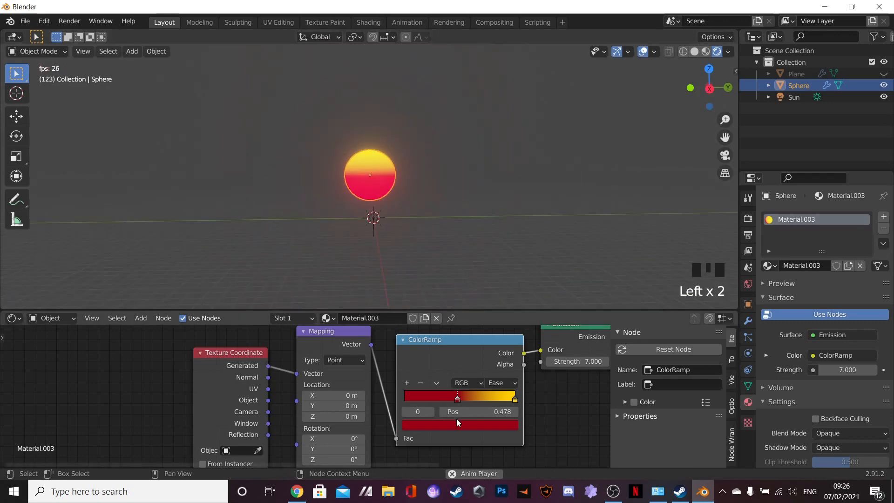
pyautogui.click(456, 423)
pyautogui.scroll(3, 464, 345)
pyautogui.scroll(4, 431, 242)
pyautogui.scroll(-7, 459, 225)
pyautogui.scroll(7, 426, 291)
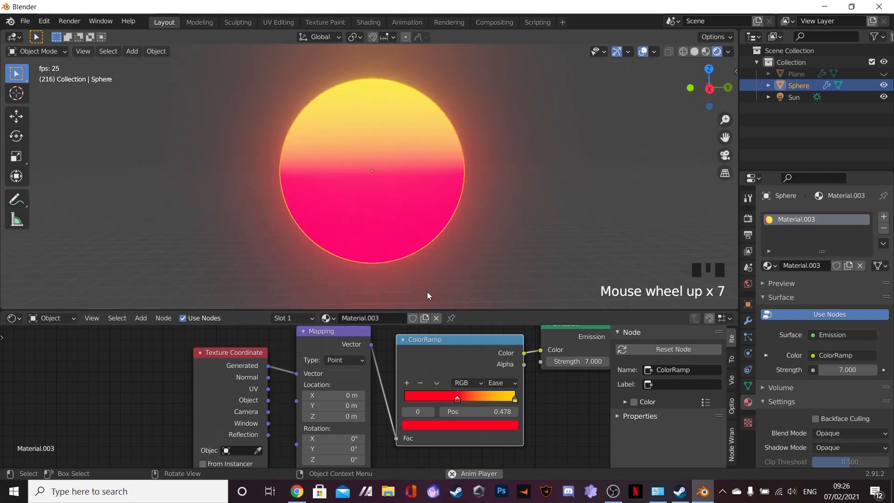
pyautogui.scroll(-9, 474, 212)
pyautogui.scroll(3, 465, 212)
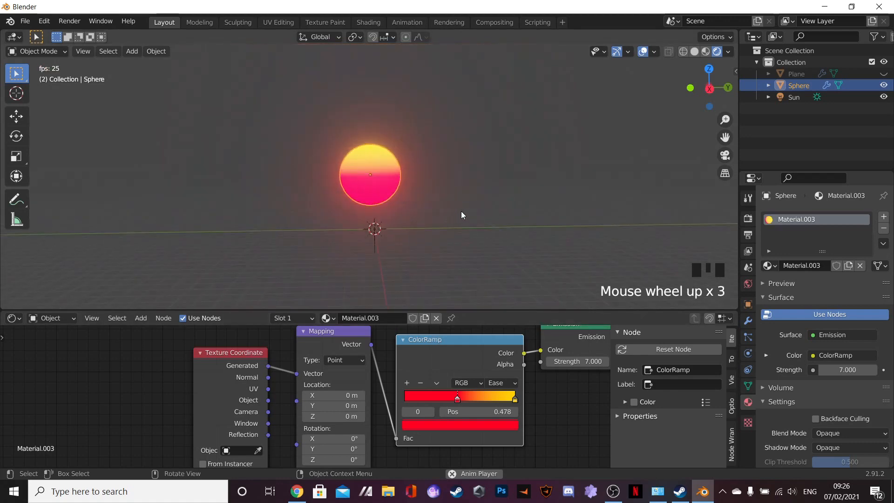
# Step: Unhide the mountain plane and move the ColorRamp's red stop to position 0.518
pyautogui.click(883, 73)
pyautogui.scroll(7, 448, 186)
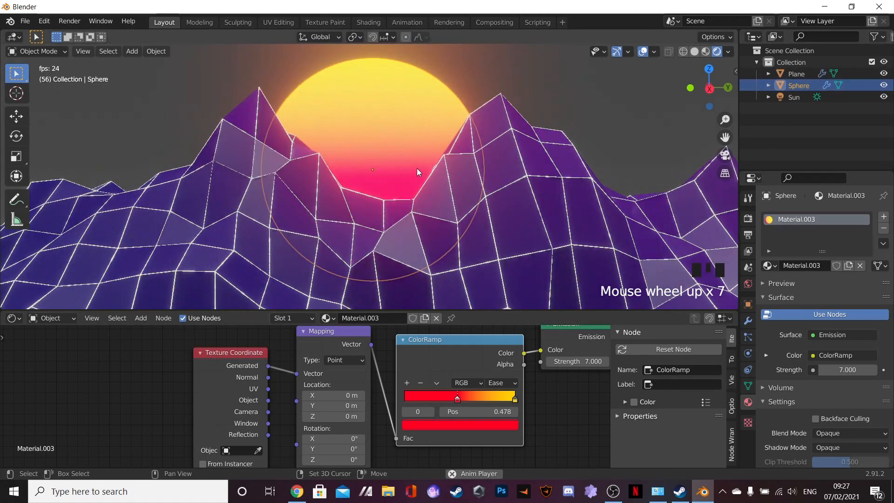
pyautogui.keyDown('shift'); pyautogui.moveTo(417, 169); pyautogui.dragTo(421, 163, button='middle'); pyautogui.keyUp('shift')
pyautogui.moveTo(457, 398); pyautogui.dragTo(457, 400)
pyautogui.scroll(-4, 425, 279)
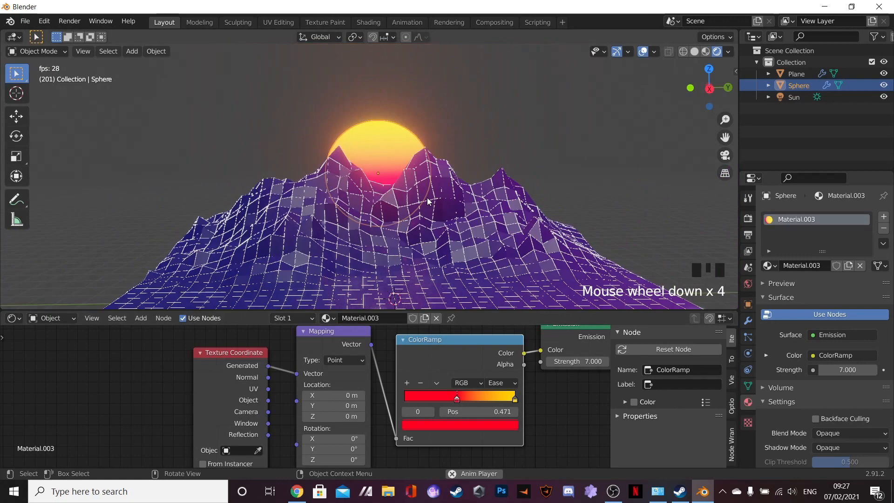
pyautogui.middleClick(425, 304)
pyautogui.moveTo(457, 398); pyautogui.dragTo(462, 400)
pyautogui.click(498, 65)
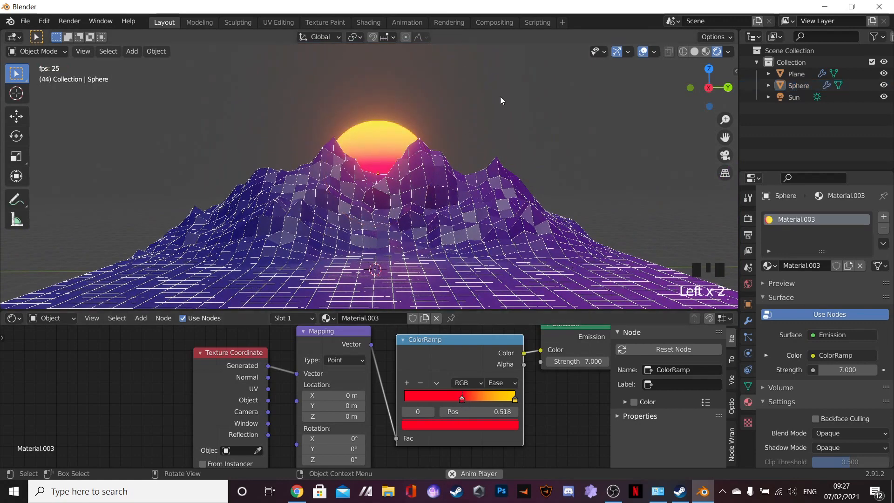
# Step: Examine the mountains, the grid floor and the sun behind them from several angles and distances
pyautogui.moveTo(500, 96); pyautogui.dragTo(465, 107, button='middle')
pyautogui.moveTo(255, 157); pyautogui.dragTo(288, 187, button='middle')
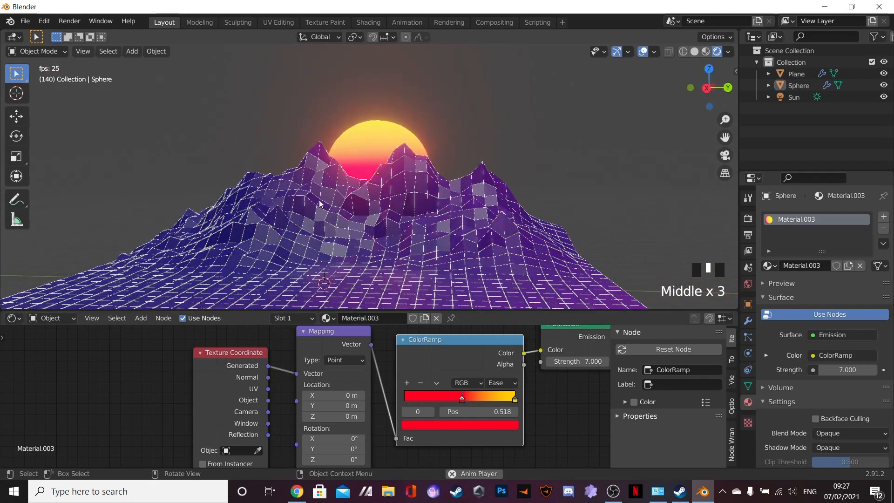
pyautogui.scroll(-4, 288, 187)
pyautogui.scroll(4, 363, 234)
pyautogui.moveTo(417, 239); pyautogui.dragTo(491, 160, button='middle')
pyautogui.scroll(2, 490, 195)
pyautogui.keyDown('shift'); pyautogui.moveTo(490, 195); pyautogui.dragTo(421, 186, button='middle'); pyautogui.keyUp('shift')
pyautogui.scroll(4, 353, 180)
pyautogui.scroll(-7, 356, 183)
pyautogui.scroll(2, 356, 183)
# Step: Add a camera and move it about 100.66 m along the global X axis to the grid's front edge
pyautogui.hotkey('shift', 'a')
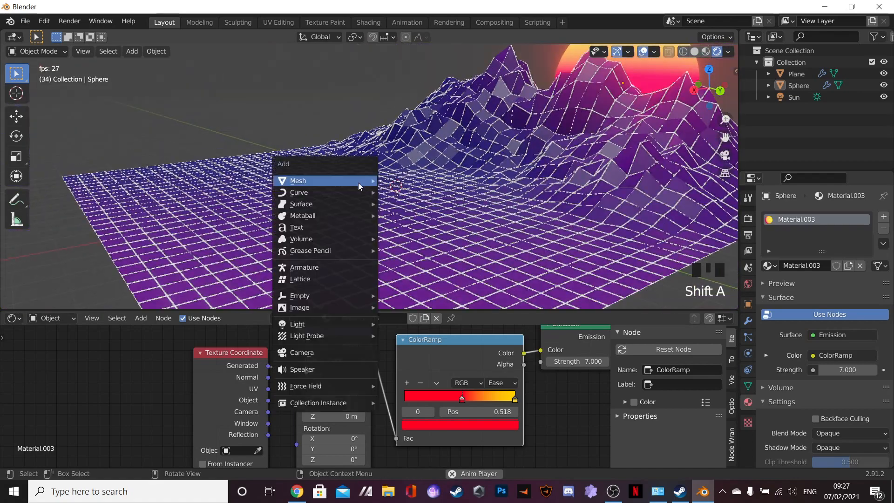
pyautogui.click(306, 355)
pyautogui.moveTo(419, 186); pyautogui.dragTo(474, 160, button='middle')
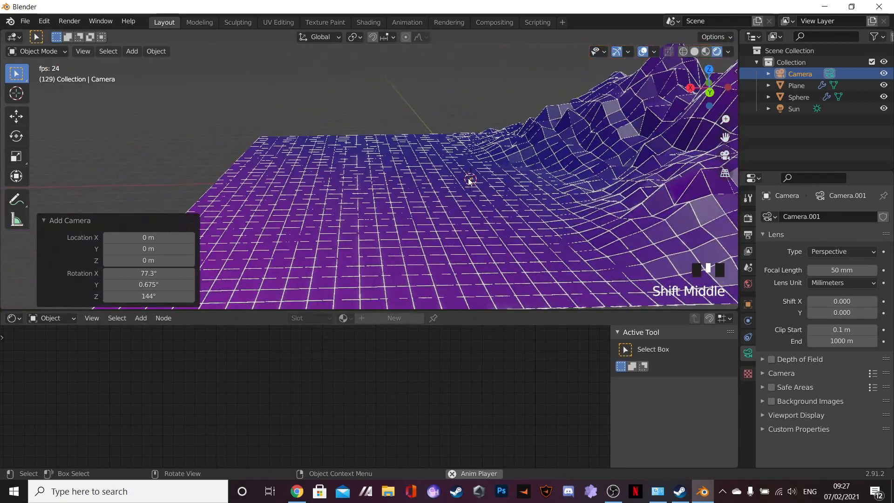
pyautogui.press('g')
pyautogui.press('x')
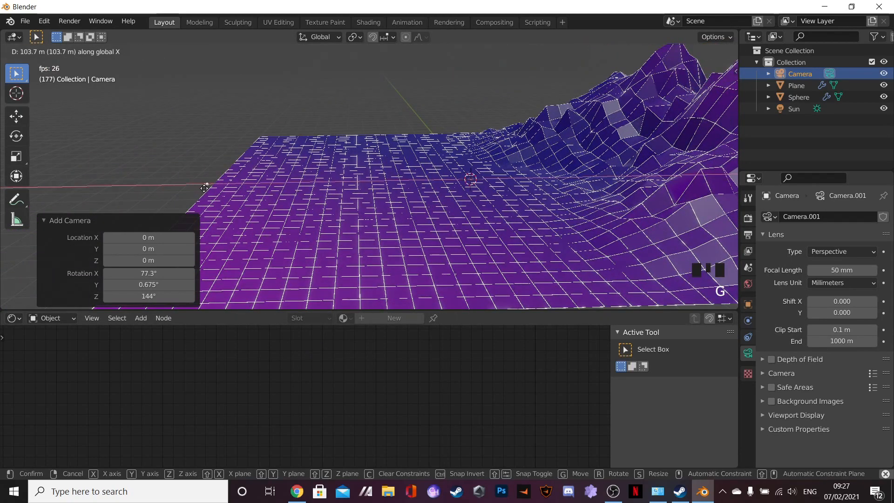
pyautogui.click(211, 189)
pyautogui.moveTo(219, 181); pyautogui.dragTo(410, 173, button='middle')
pyautogui.scroll(2, 407, 158)
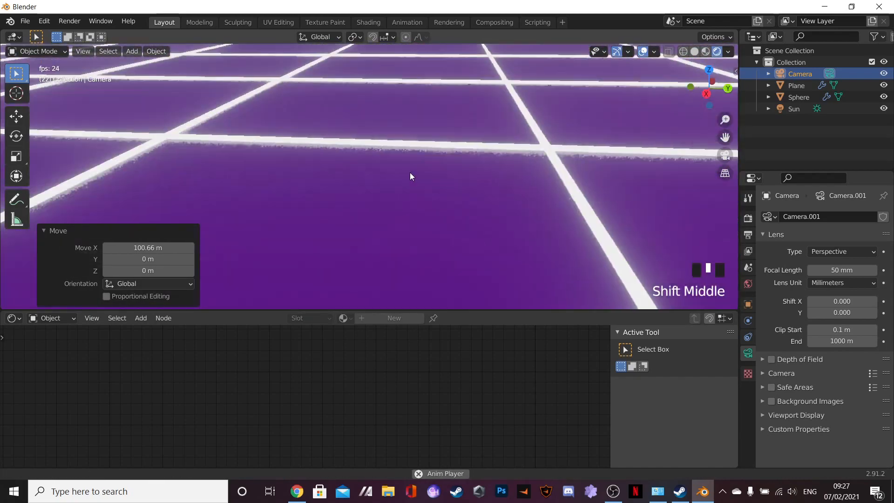
pyautogui.scroll(-2, 412, 172)
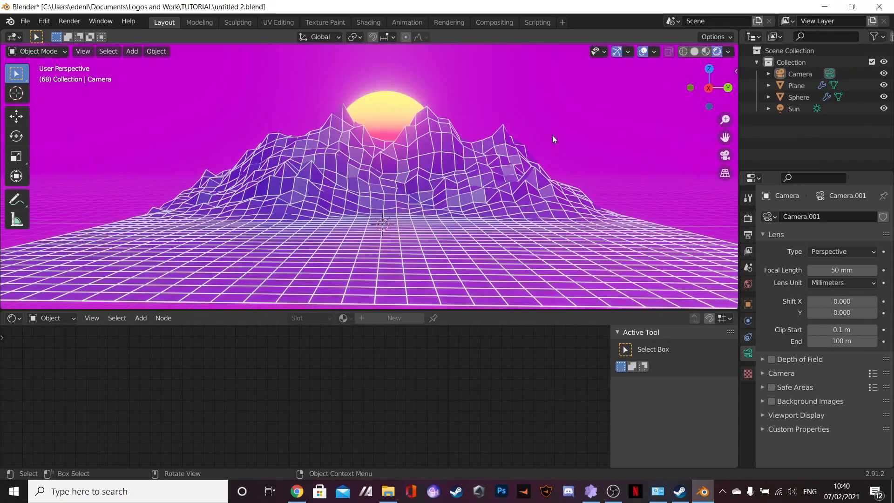
# Step: Look through the camera and set its clip end distance to 500 m
pyautogui.scroll(-5, 552, 135)
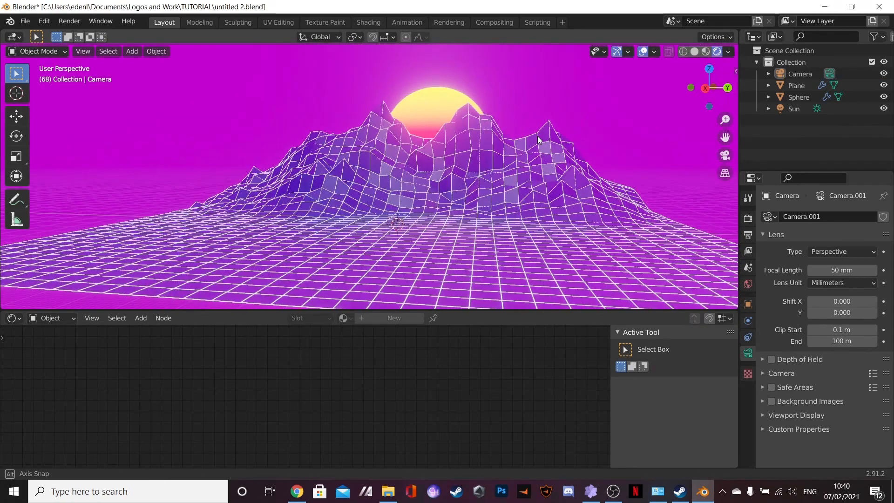
pyautogui.scroll(4, 493, 136)
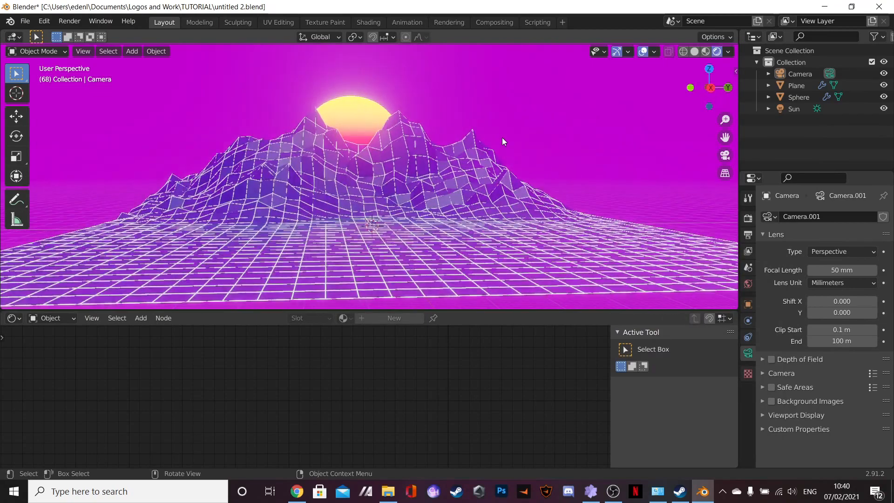
pyautogui.moveTo(501, 138); pyautogui.dragTo(488, 135, button='middle')
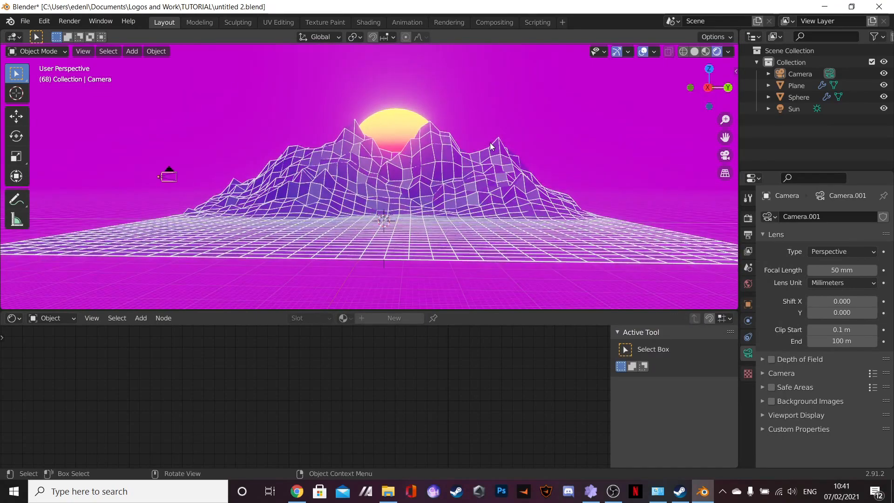
pyautogui.press('KP_0')
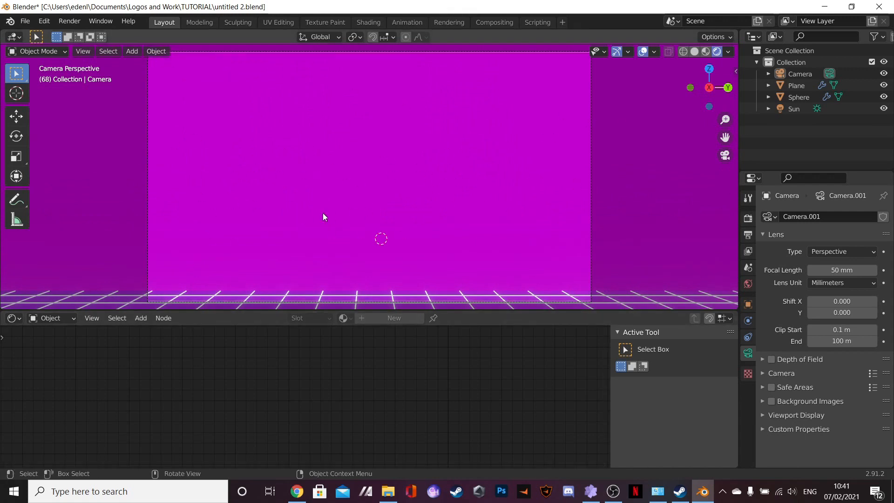
pyautogui.click(853, 74)
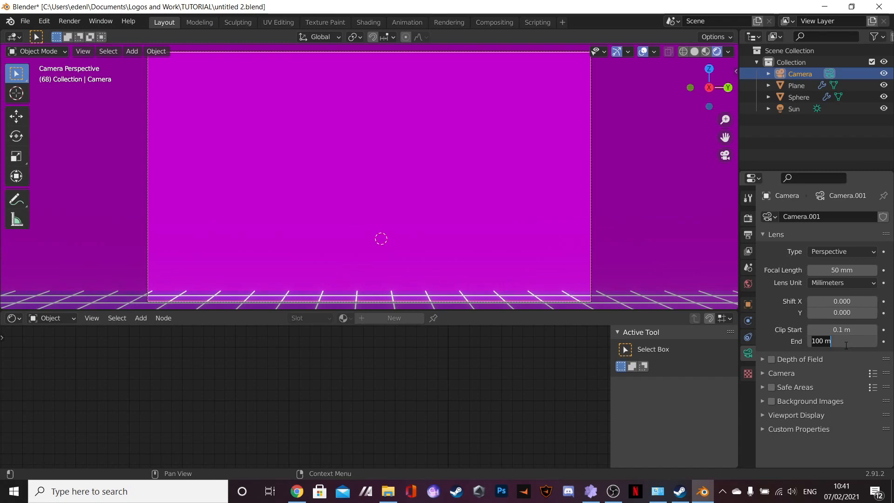
pyautogui.press('Return')
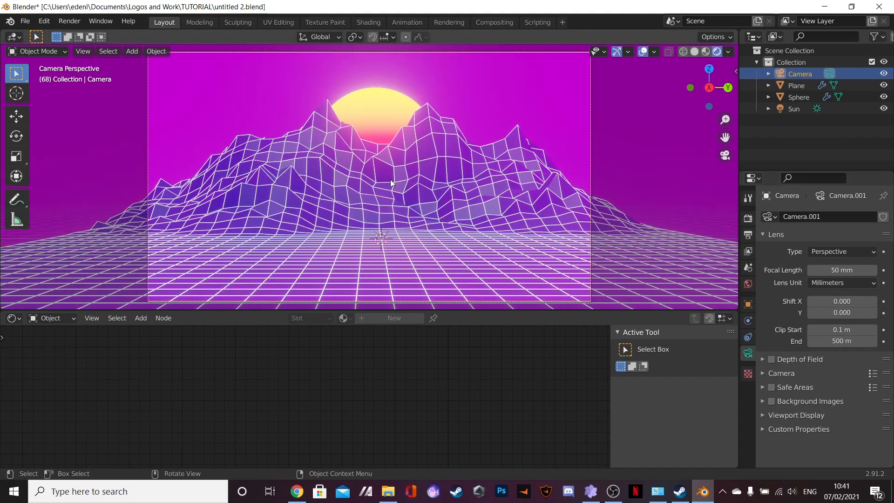
pyautogui.moveTo(467, 146); pyautogui.dragTo(438, 151, button='middle')
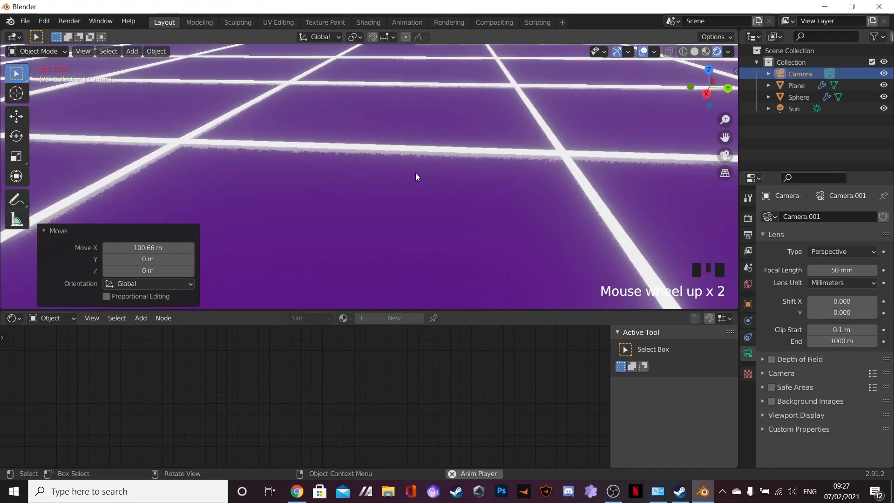
# Step: Set the camera's rotation to 95° on X, 0° on Y and 90° on Z so it faces the mountains
pyautogui.scroll(-1, 416, 172)
pyautogui.moveTo(415, 173); pyautogui.dragTo(397, 194, button='middle')
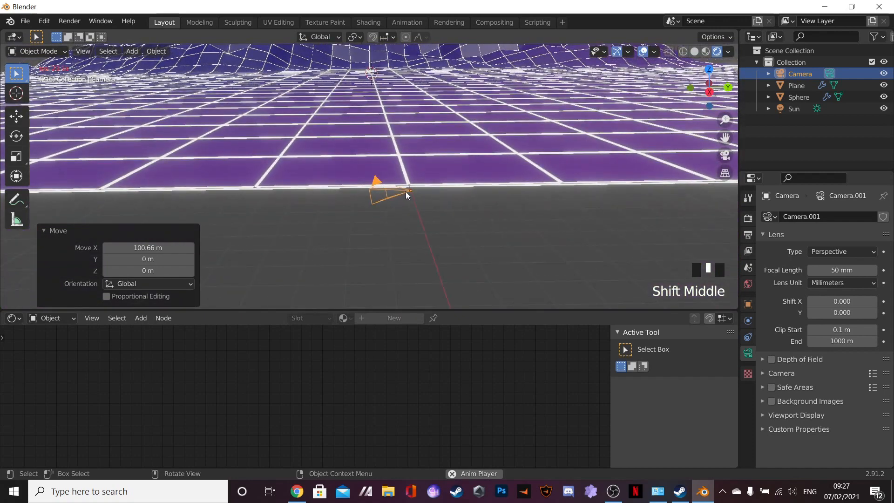
pyautogui.click(748, 304)
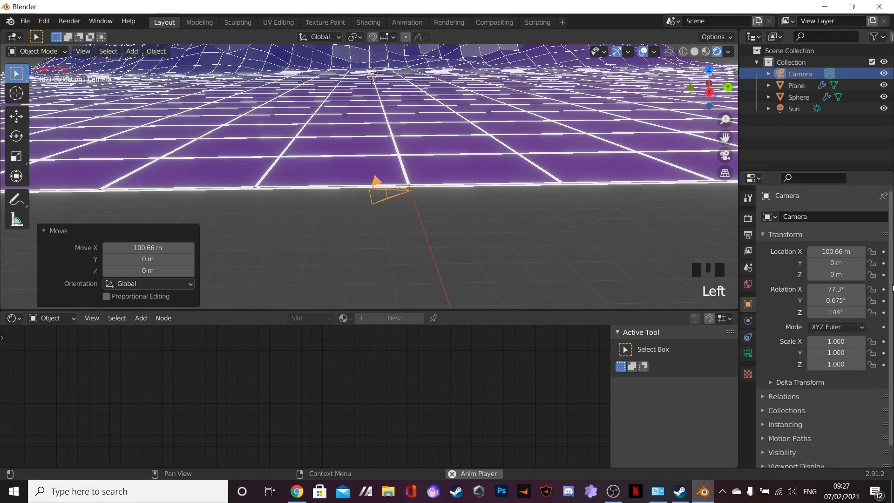
pyautogui.doubleClick(835, 311)
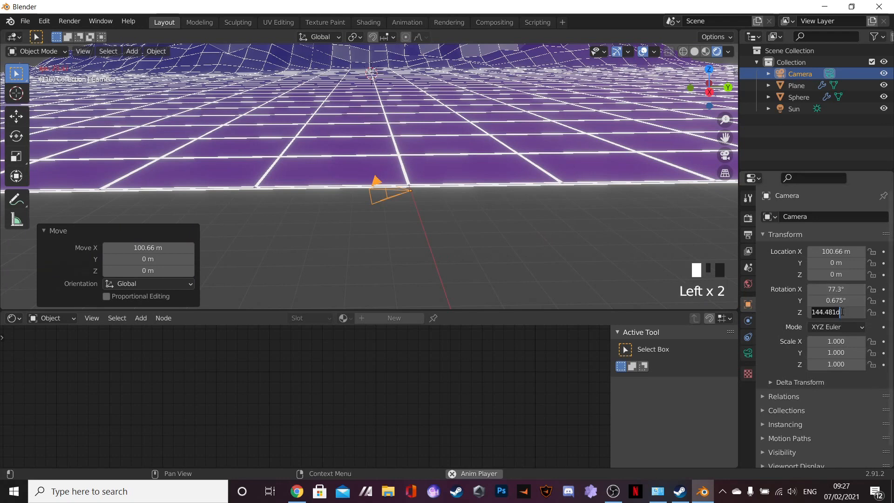
pyautogui.hotkey('ctrl', 'a')
pyautogui.write('0')
pyautogui.press('Return')
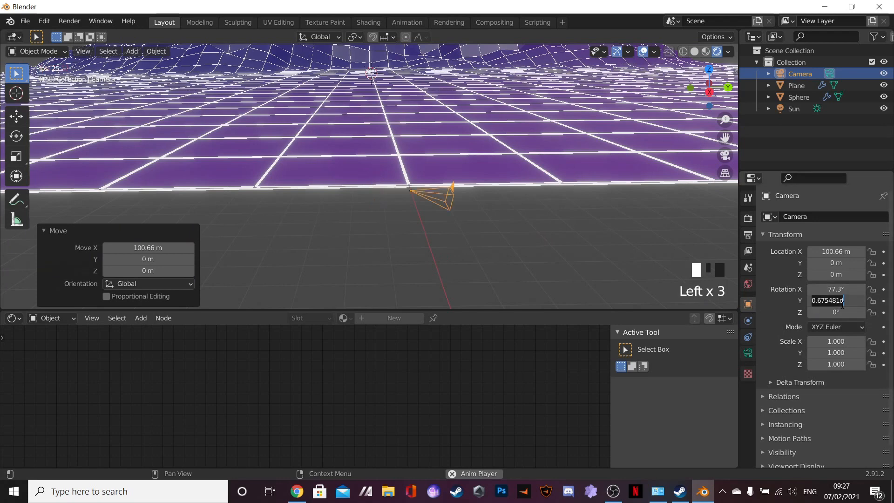
pyautogui.click(844, 311)
pyautogui.write('90')
pyautogui.press('Return')
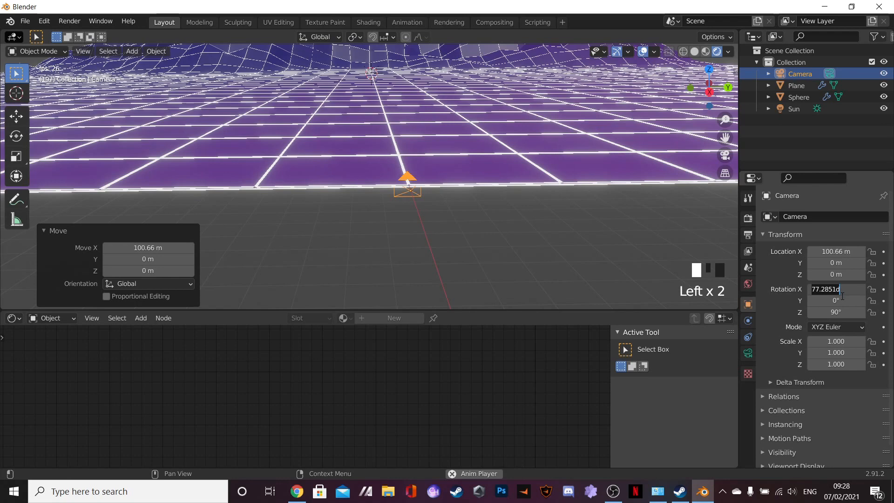
pyautogui.write('5')
pyautogui.press('Return')
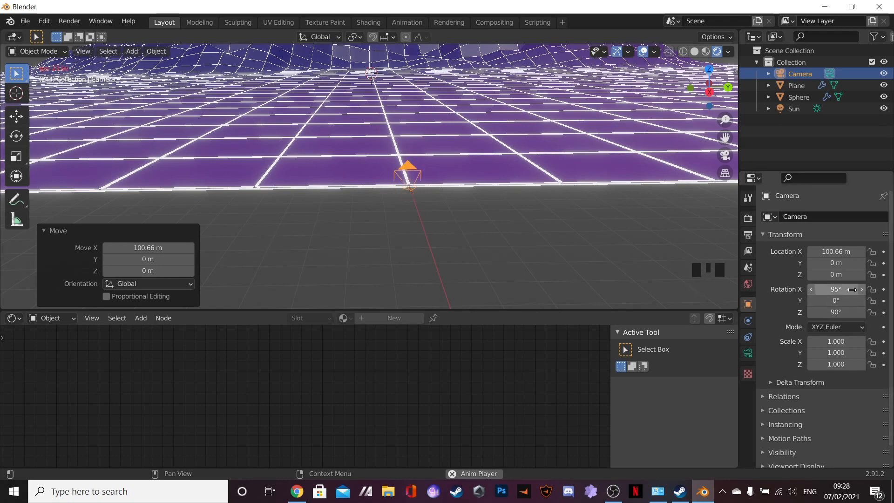
# Step: View the scene through the camera to check how the mountains and sun are framed
pyautogui.scroll(2, 501, 203)
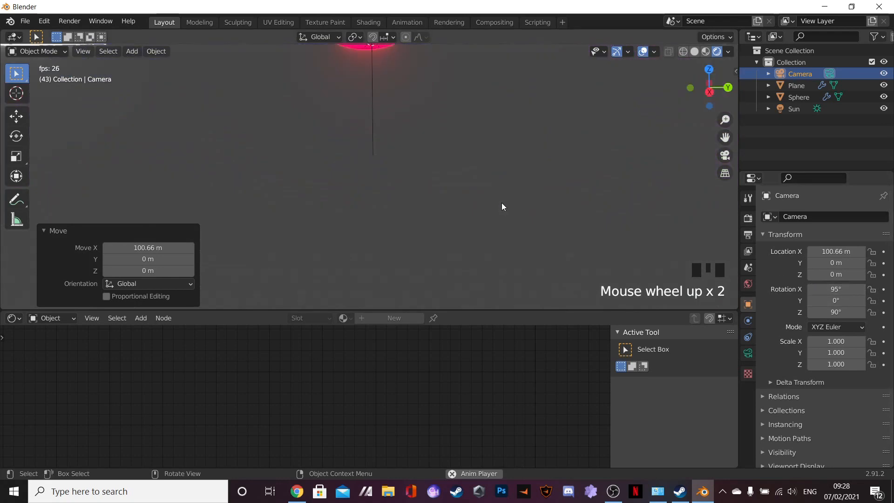
pyautogui.scroll(-2, 505, 197)
pyautogui.press('KP_0')
pyautogui.scroll(3, 507, 203)
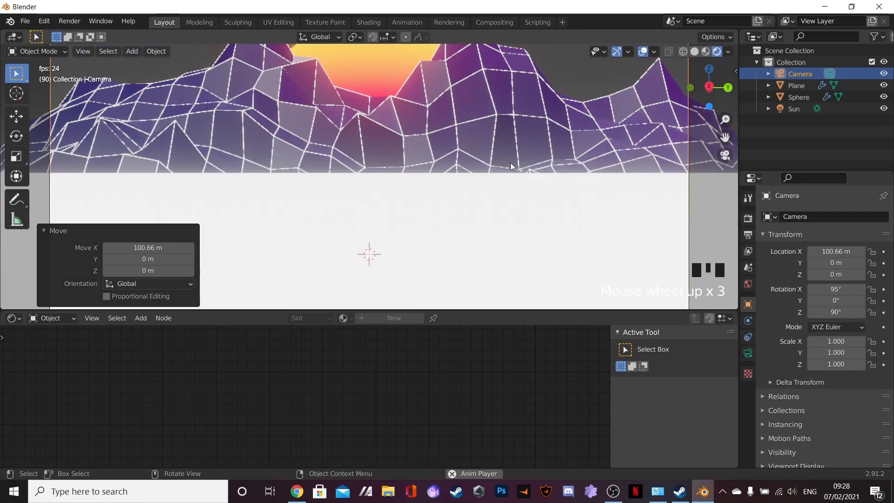
# Step: Raise the camera about 7.63 m along the global Z axis
pyautogui.scroll(-2, 505, 59)
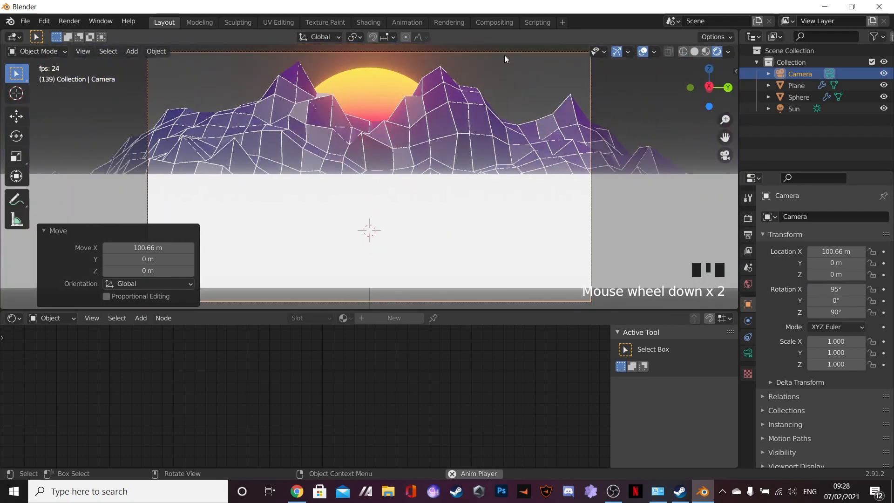
pyautogui.click(503, 57)
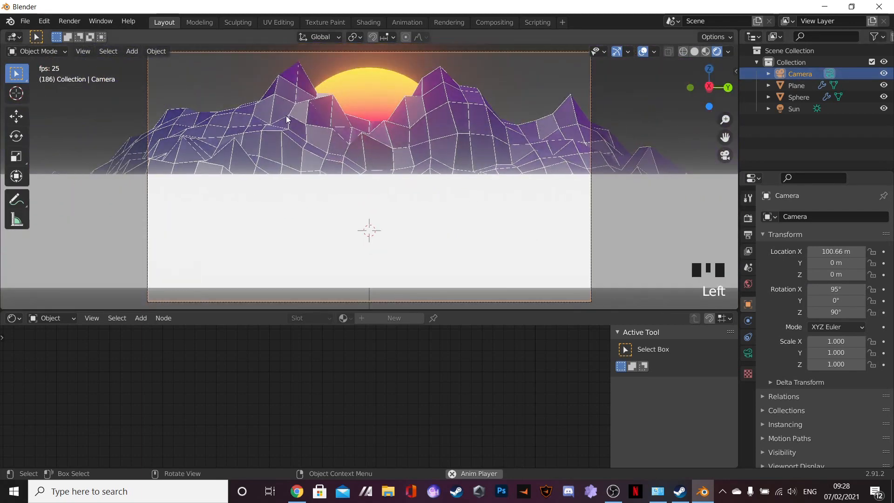
pyautogui.press('g')
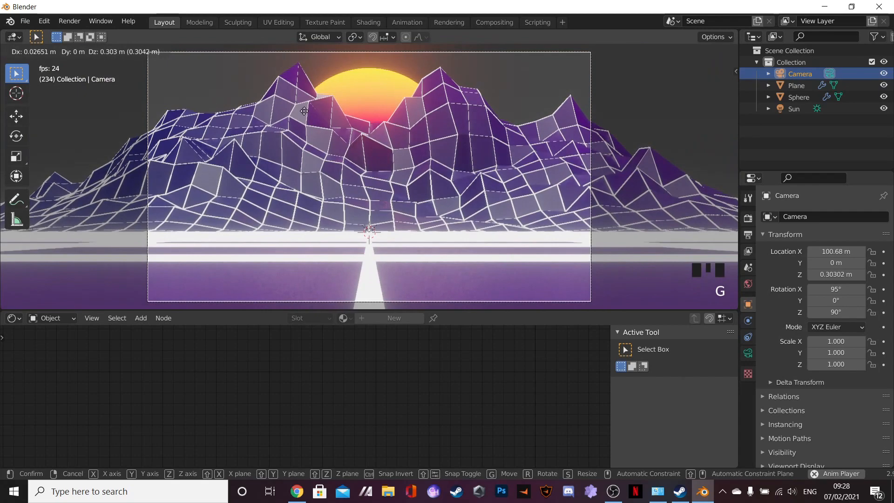
pyautogui.press('z')
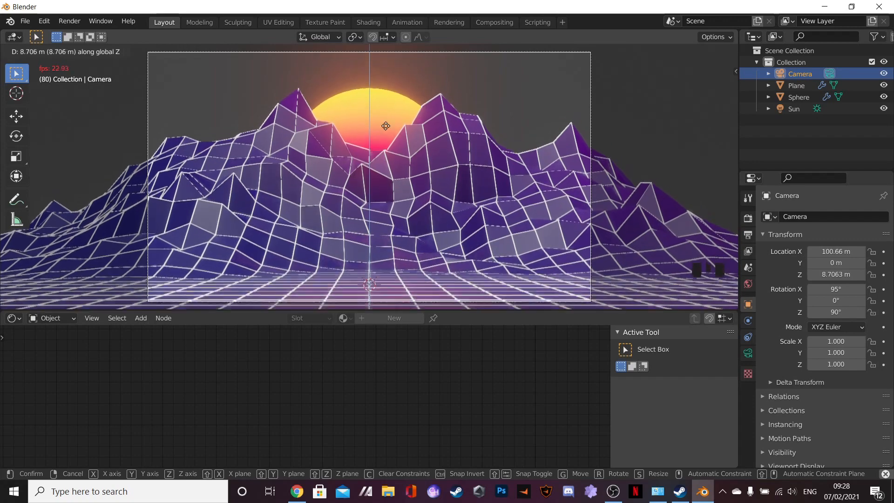
pyautogui.click(374, 207)
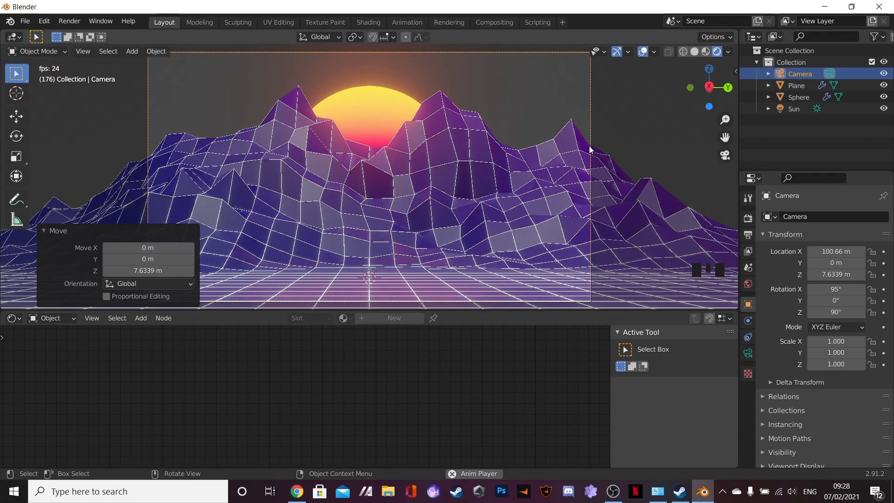
# Step: Move the camera back along its local Z axis to about X 138.54 m and Z 4.32 m, then deselect it
pyautogui.scroll(-1, 590, 149)
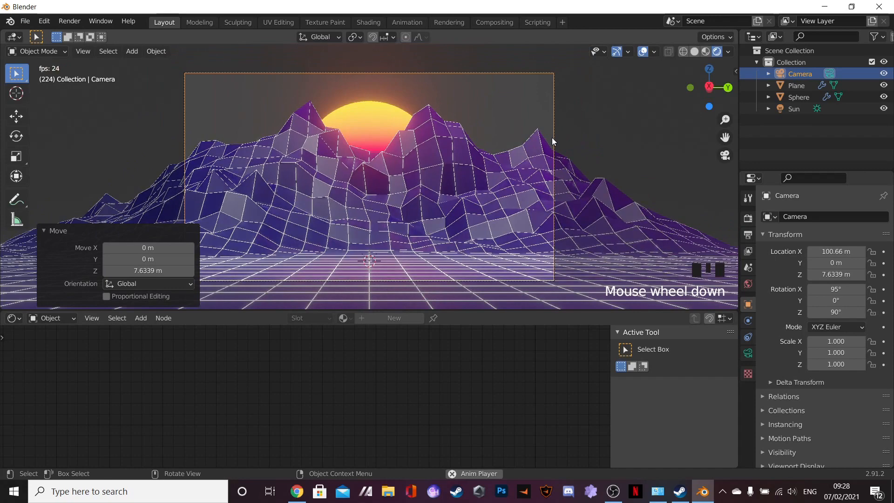
pyautogui.press('g')
pyautogui.press('z')
pyautogui.press('z')
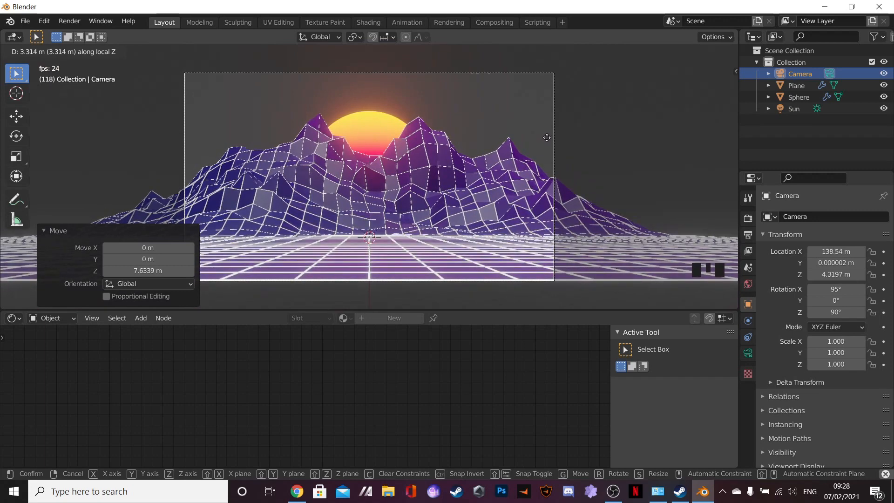
pyautogui.click(558, 139)
pyautogui.click(581, 129)
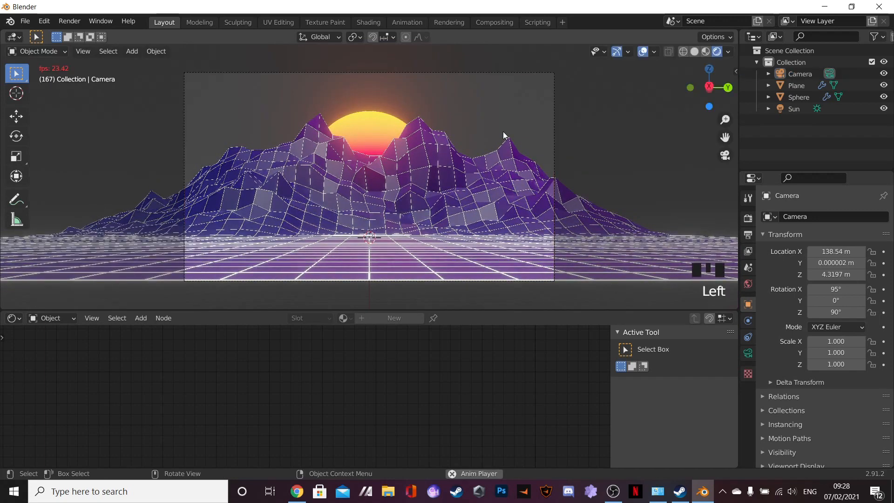
# Step: Shift the camera about -2.47 m along the global Y axis and deselect it
pyautogui.scroll(1, 503, 132)
pyautogui.click(590, 127)
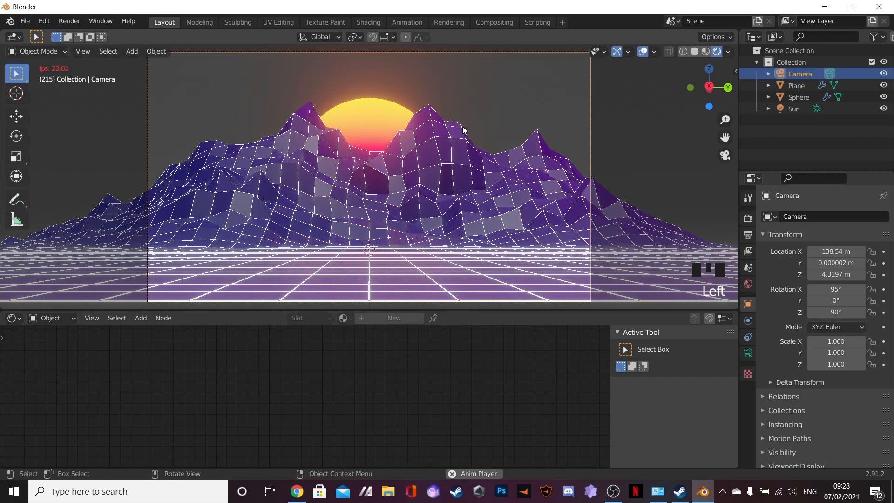
pyautogui.press('g')
pyautogui.press('y')
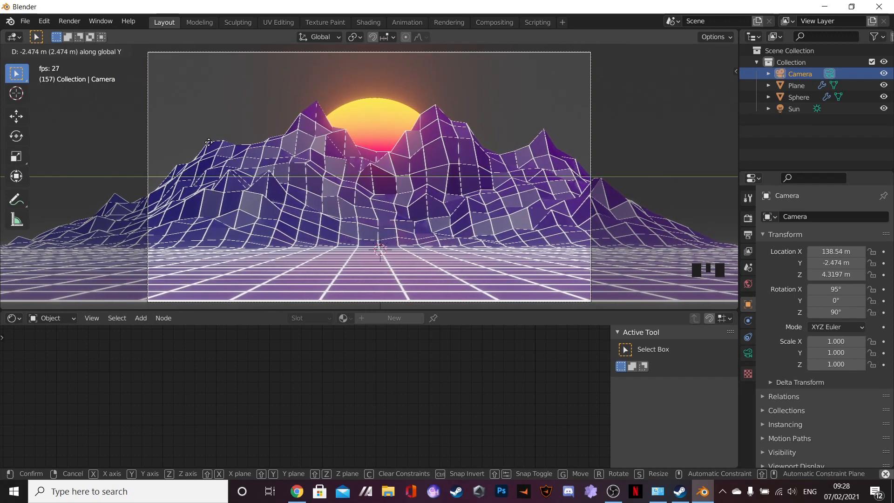
pyautogui.click(208, 142)
pyautogui.click(637, 150)
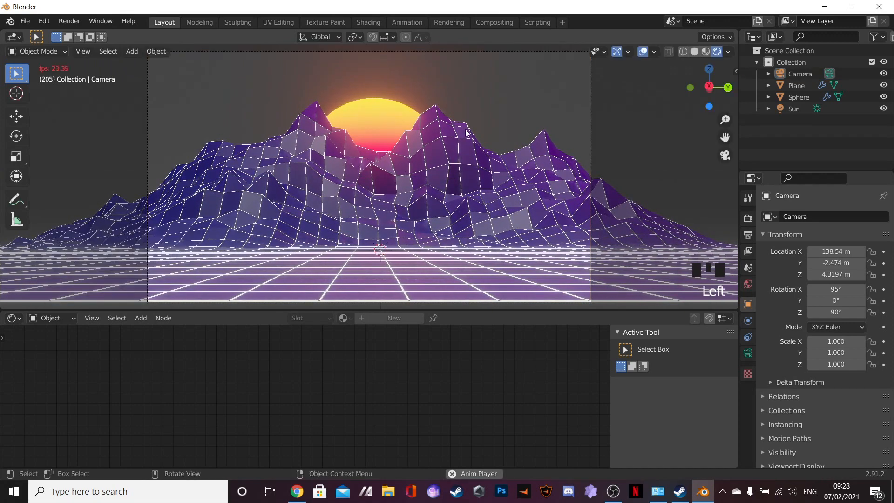
# Step: Render the current frame as a still image to check the camera framing, then close the render window
pyautogui.scroll(6, 435, 145)
pyautogui.scroll(-6, 434, 144)
pyautogui.scroll(2, 435, 144)
pyautogui.scroll(-2, 399, 144)
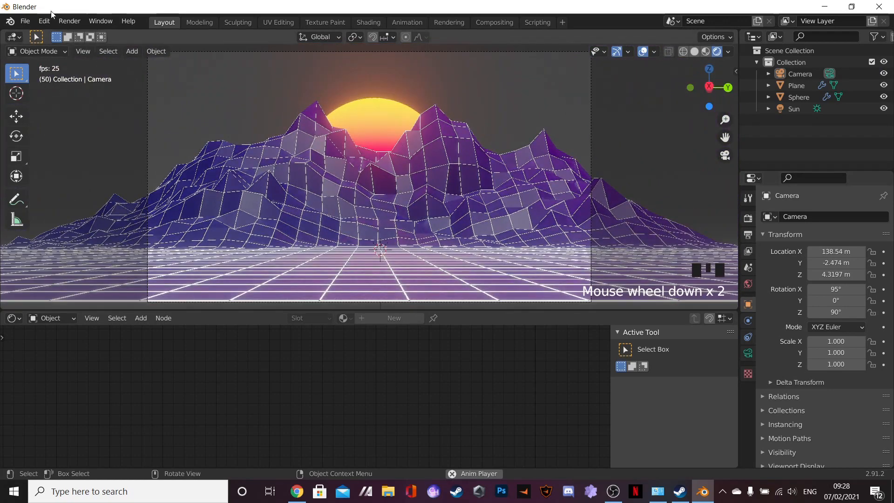
pyautogui.click(70, 21)
pyautogui.click(75, 35)
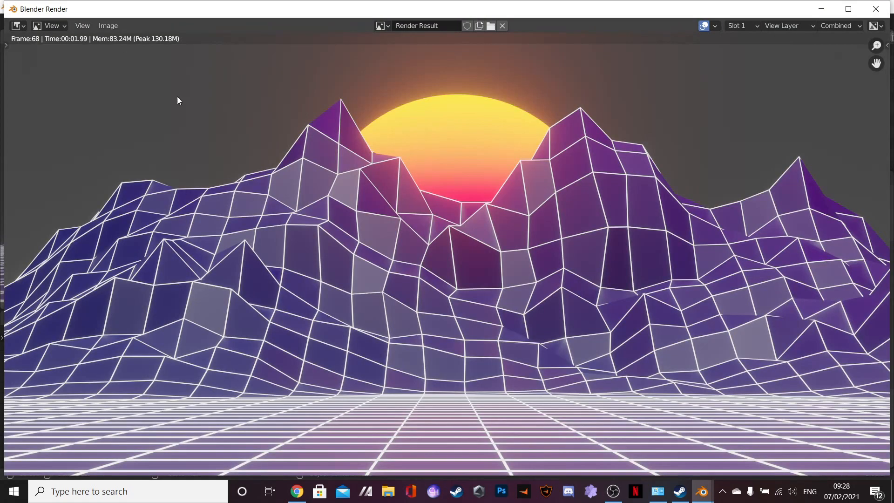
pyautogui.click(876, 9)
# Step: Return to the camera view and set the camera's X rotation to 86°
pyautogui.moveTo(573, 147); pyautogui.dragTo(479, 94, button='middle')
pyautogui.scroll(3, 480, 94)
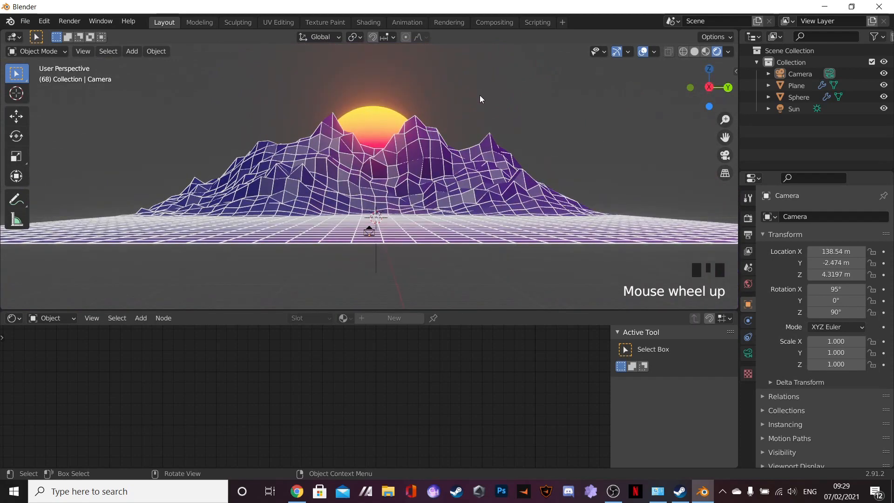
pyautogui.press('KP_0')
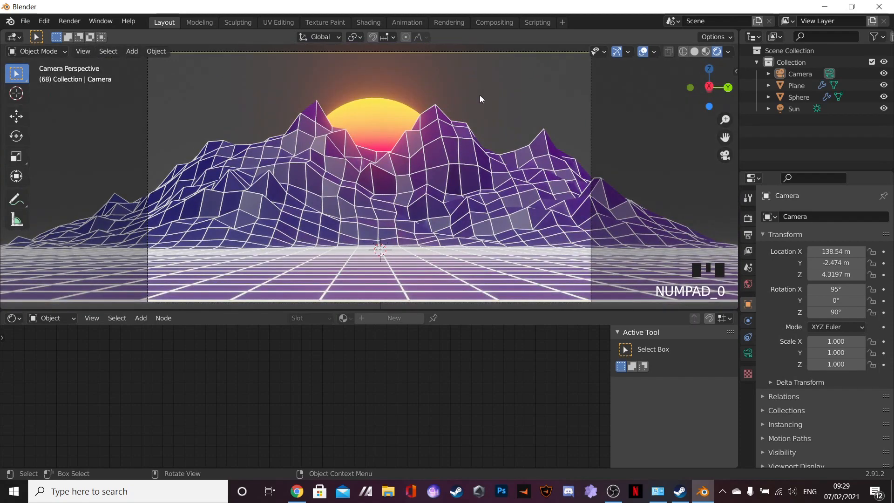
pyautogui.click(587, 107)
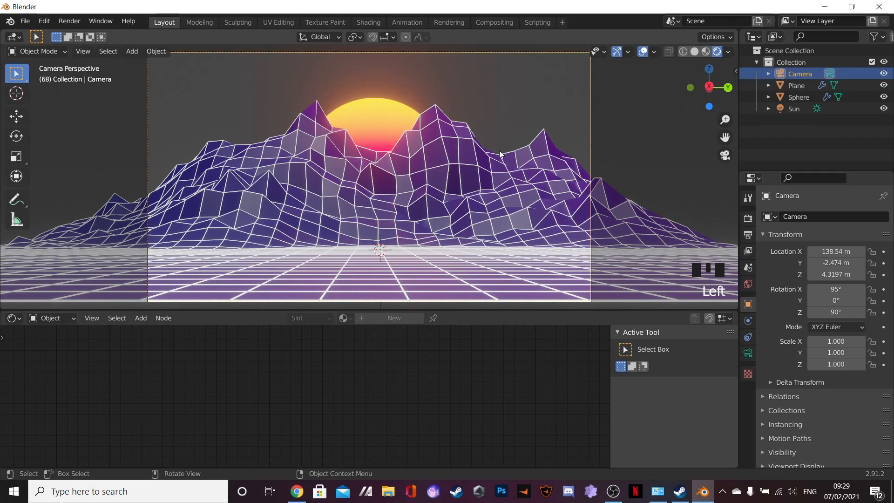
pyautogui.scroll(-1, 498, 154)
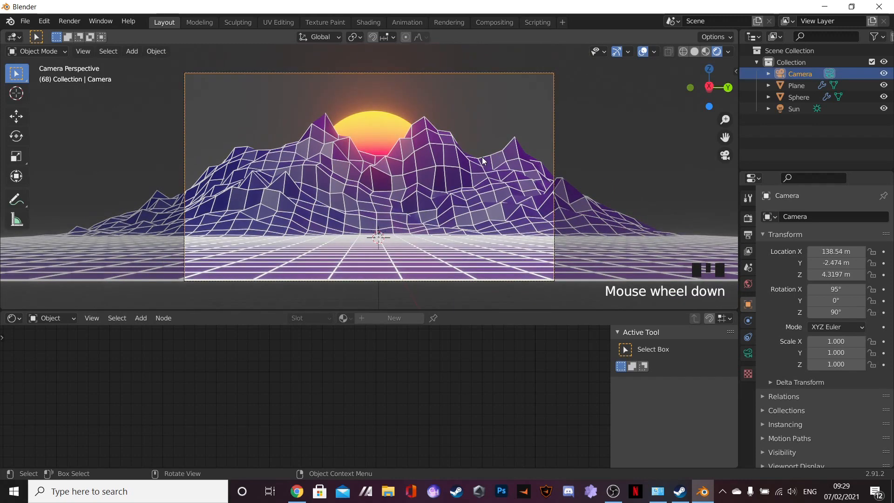
pyautogui.click(835, 289)
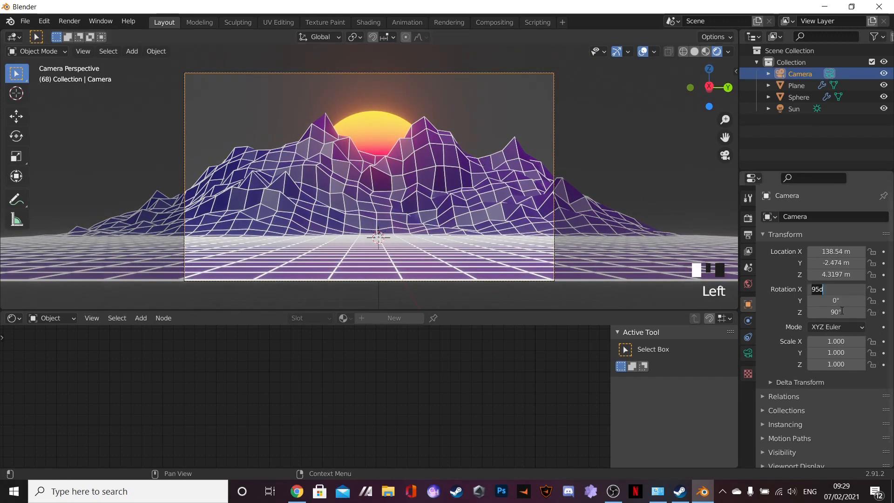
pyautogui.write('86')
pyautogui.press('Return')
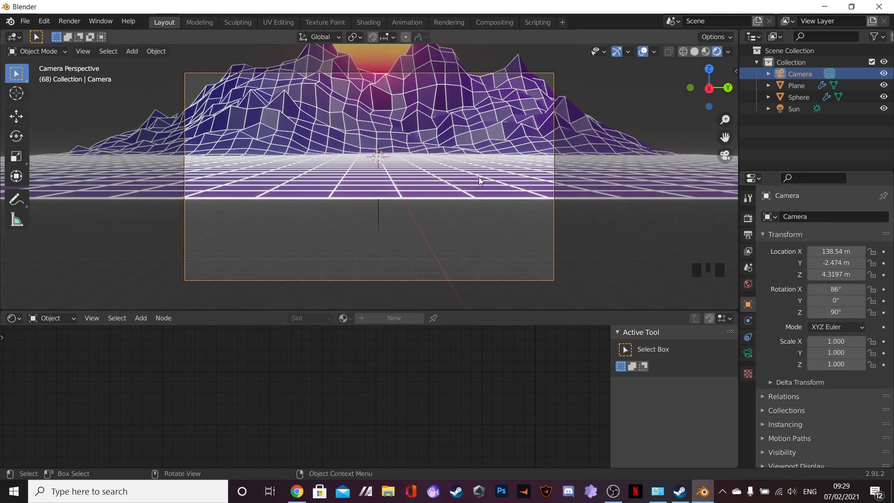
# Step: Raise the camera about 28.16 m along the global Z axis
pyautogui.click(555, 174)
pyautogui.click(796, 73)
pyautogui.press('g')
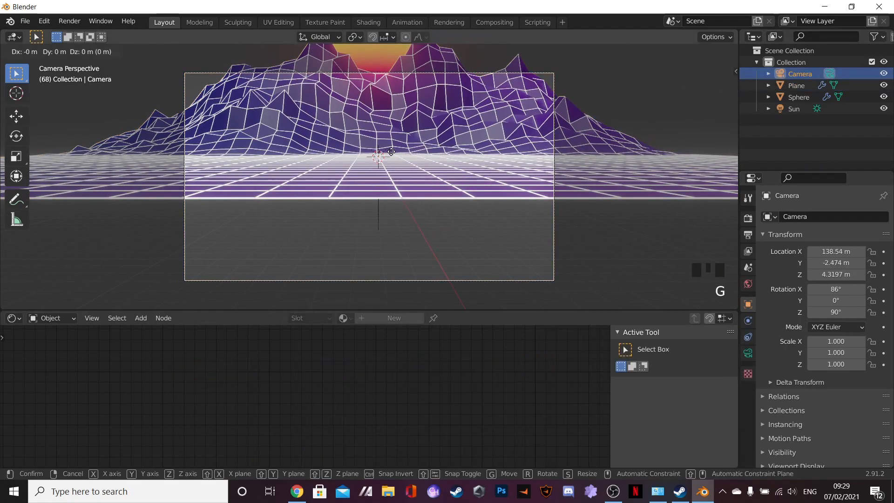
pyautogui.press('z')
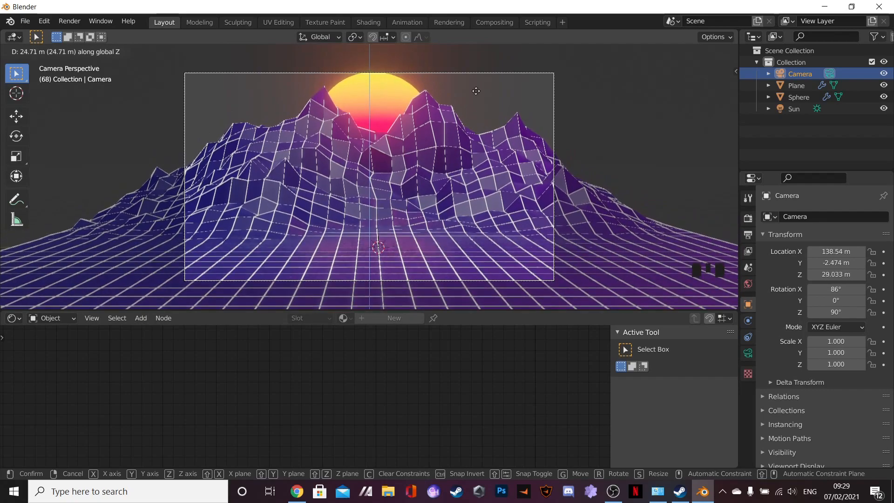
pyautogui.click(493, 271)
# Step: Move the camera back about 46.52 m along its local Z axis, away from the mountains
pyautogui.press('g')
pyautogui.press('z')
pyautogui.press('z')
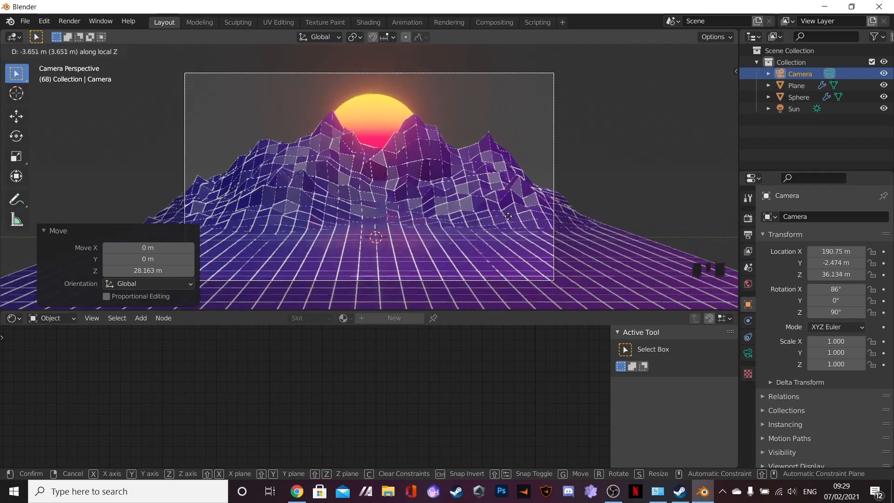
pyautogui.click(504, 239)
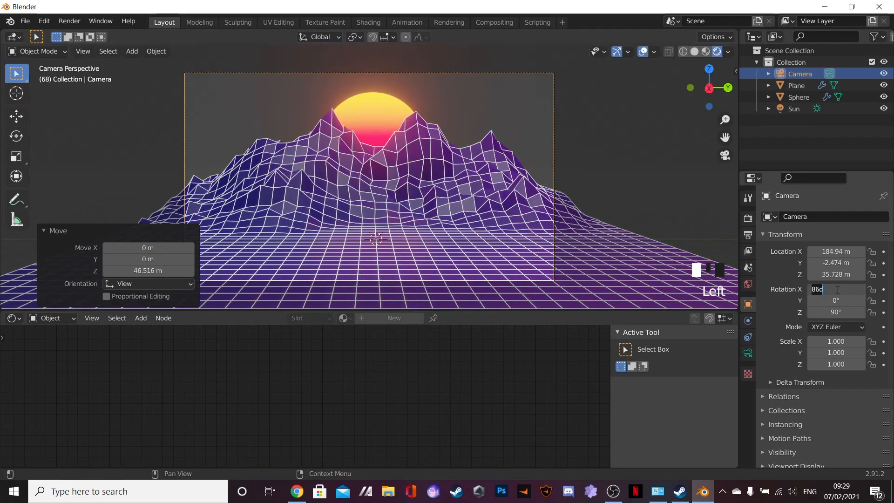
# Step: Set the camera's X rotation to 90° and lower it about 17.15 m along the global Z axis
pyautogui.press('Return')
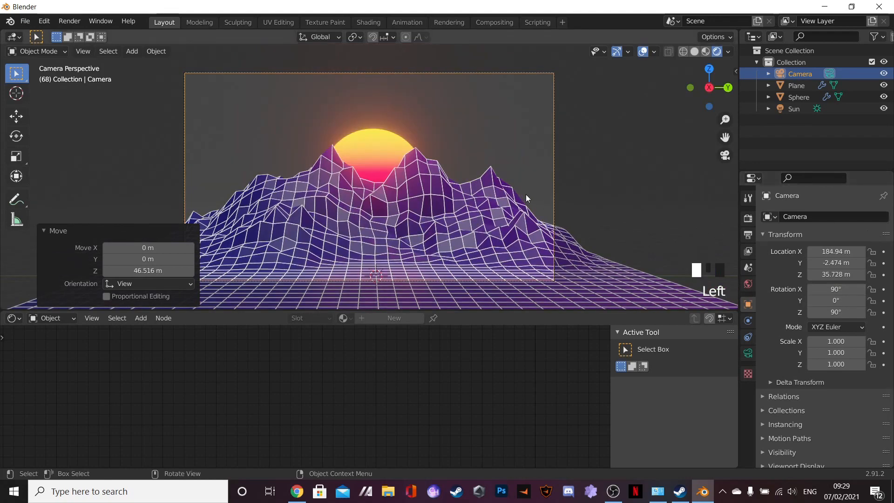
pyautogui.press('g')
pyautogui.press('z')
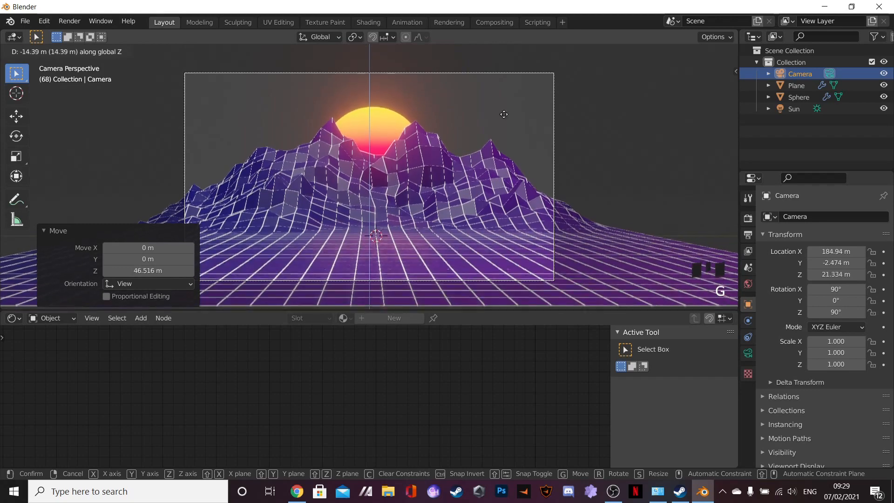
pyautogui.click(494, 75)
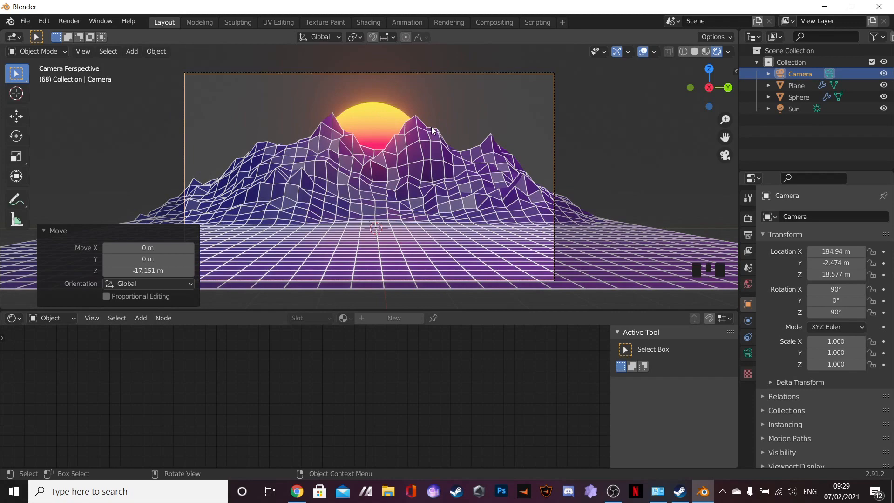
# Step: Shift the camera along the global Y axis to about -3.59 m and deselect it
pyautogui.press('g')
pyautogui.press('y')
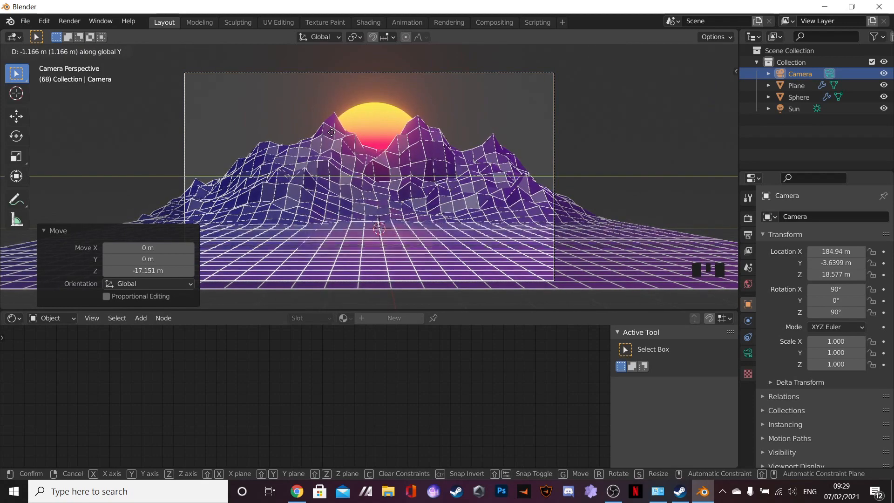
pyautogui.click(332, 132)
pyautogui.click(592, 161)
# Step: Set the Eevee viewport sampling to 400 in the scene's render settings
pyautogui.moveTo(591, 161); pyautogui.dragTo(538, 168, button='middle')
pyautogui.scroll(4, 529, 164)
pyautogui.scroll(-5, 426, 156)
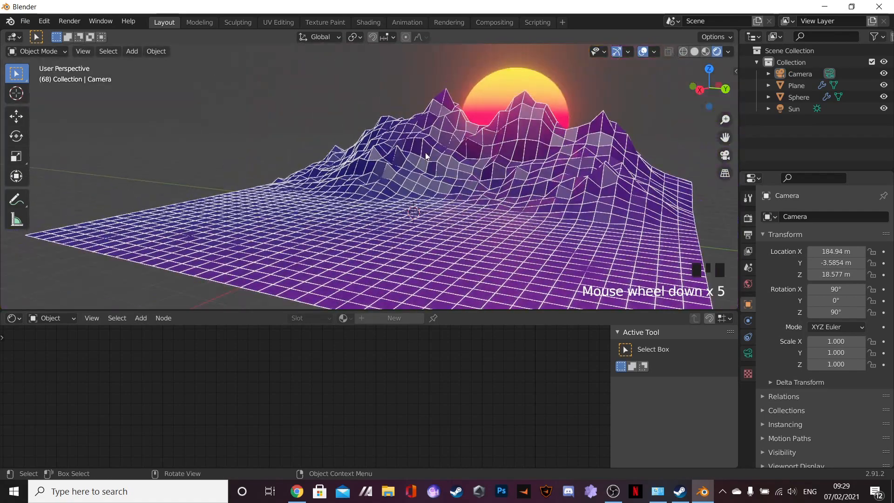
pyautogui.moveTo(426, 156); pyautogui.dragTo(455, 150, button='middle')
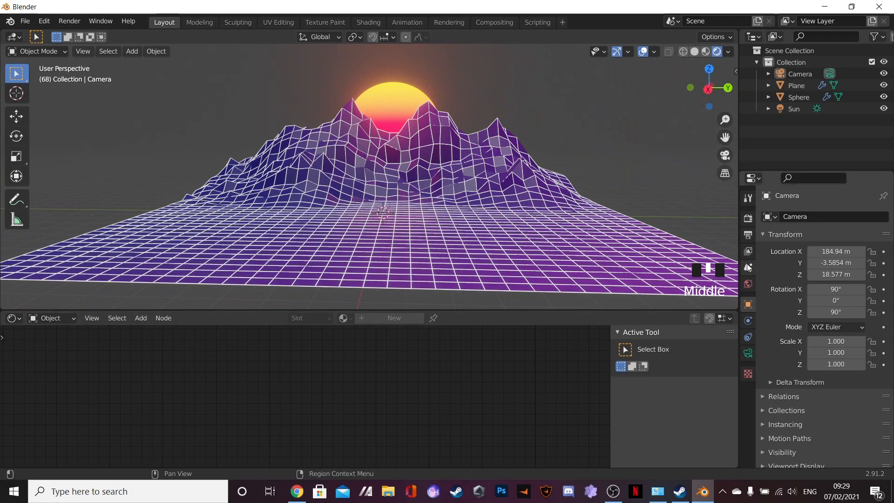
pyautogui.click(748, 219)
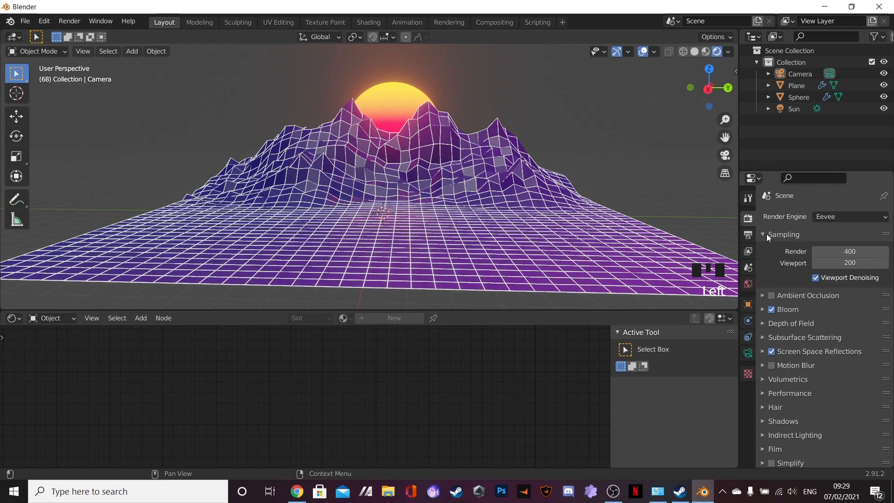
pyautogui.doubleClick(852, 263)
pyautogui.write('400')
pyautogui.press('Return')
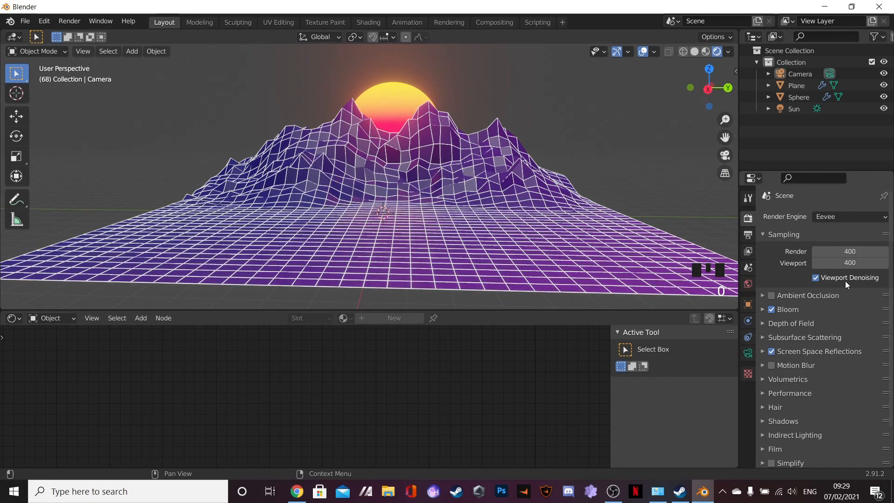
pyautogui.scroll(-4, 801, 397)
pyautogui.scroll(5, 801, 397)
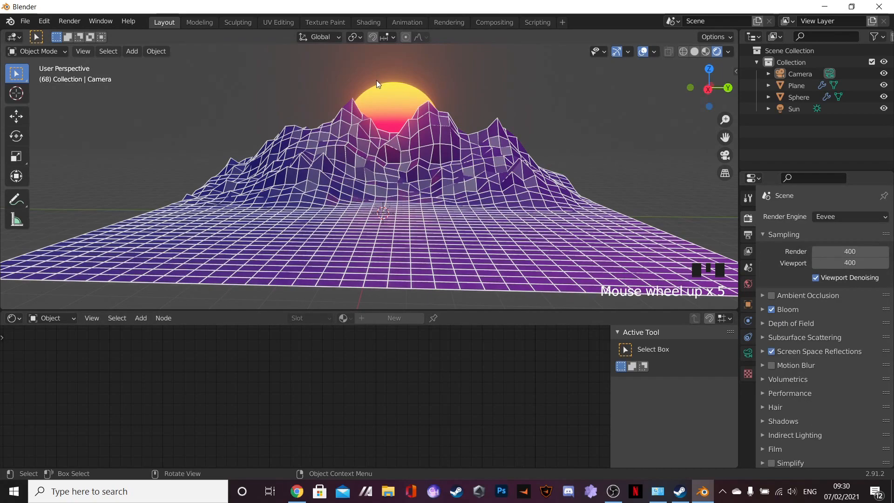
pyautogui.scroll(-2, 376, 80)
pyautogui.moveTo(376, 80); pyautogui.dragTo(382, 113, button='middle')
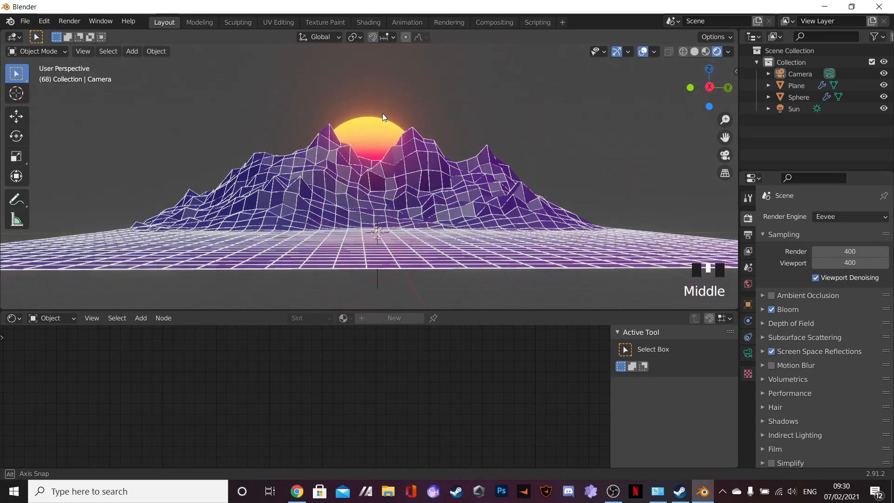
pyautogui.scroll(-2, 382, 113)
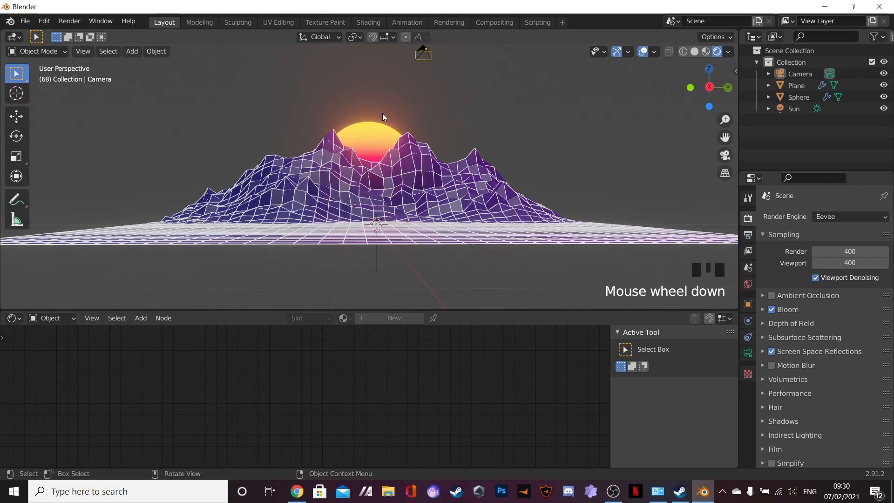
# Step: Set the output resolution percentage to 200% in the scene's output dimensions
pyautogui.click(747, 238)
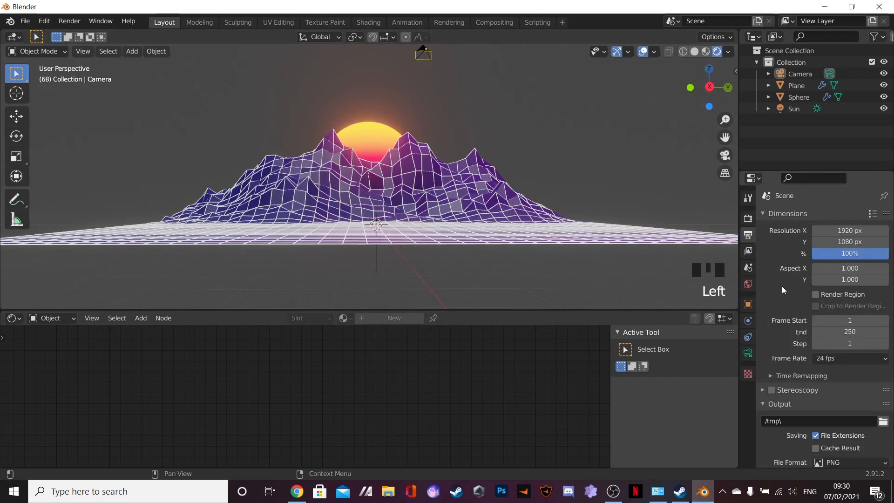
pyautogui.scroll(6, 781, 285)
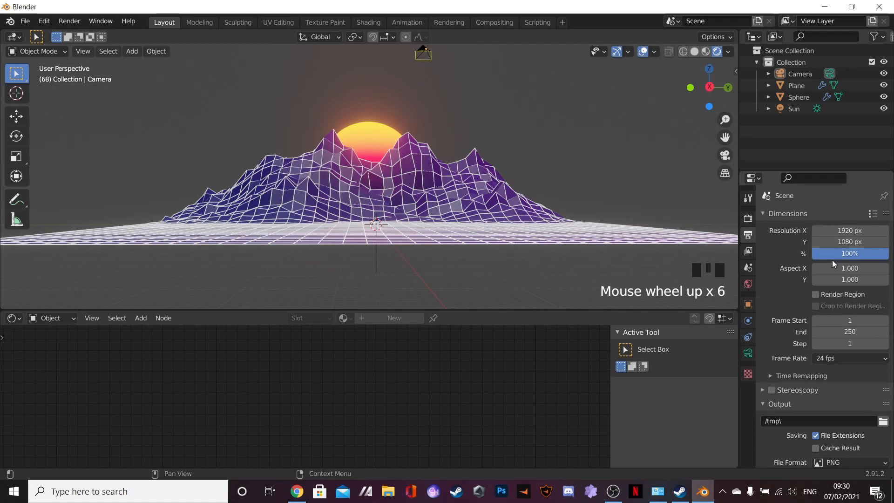
pyautogui.scroll(-6, 779, 263)
pyautogui.scroll(7, 779, 263)
pyautogui.scroll(6, 778, 259)
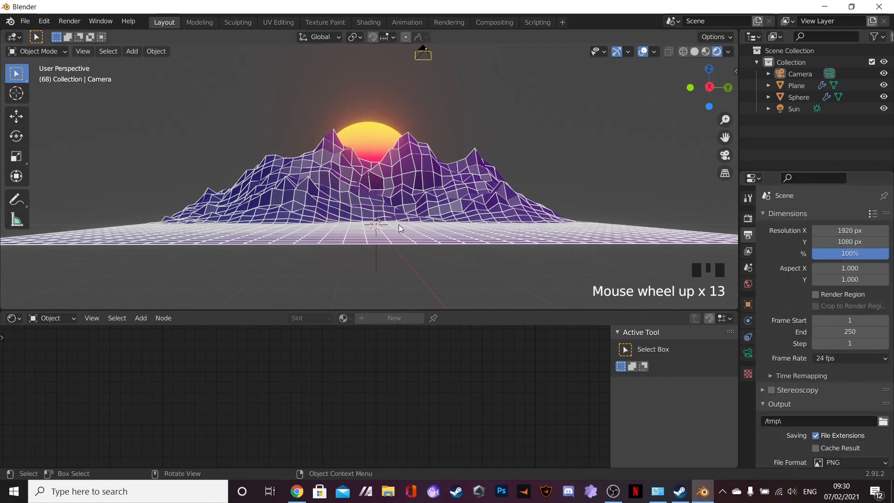
pyautogui.moveTo(518, 174); pyautogui.dragTo(526, 200, button='middle')
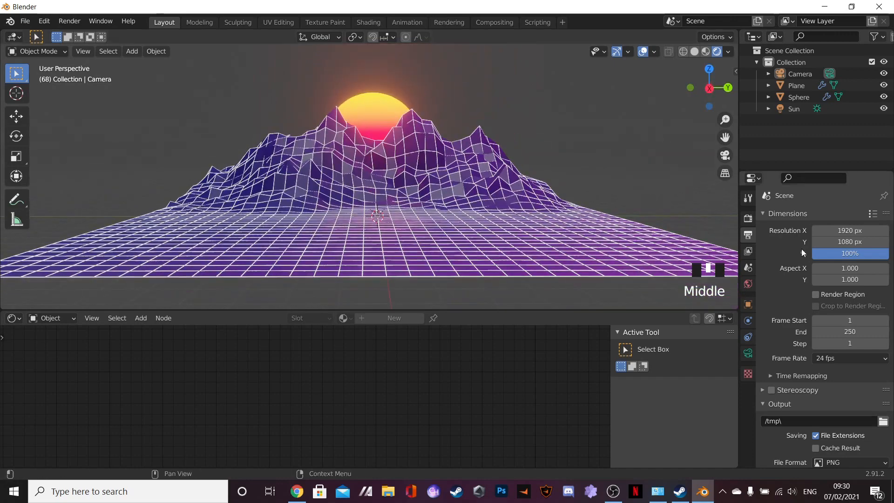
pyautogui.click(853, 254)
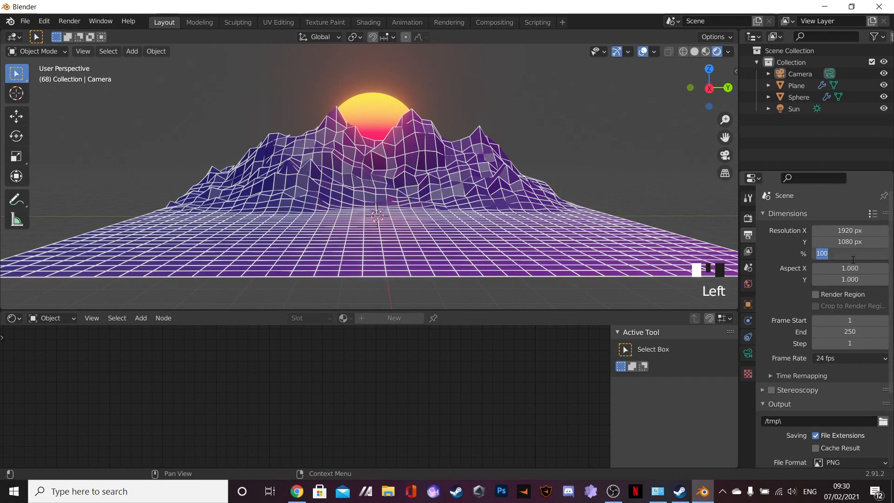
pyautogui.write('200')
pyautogui.press('Return')
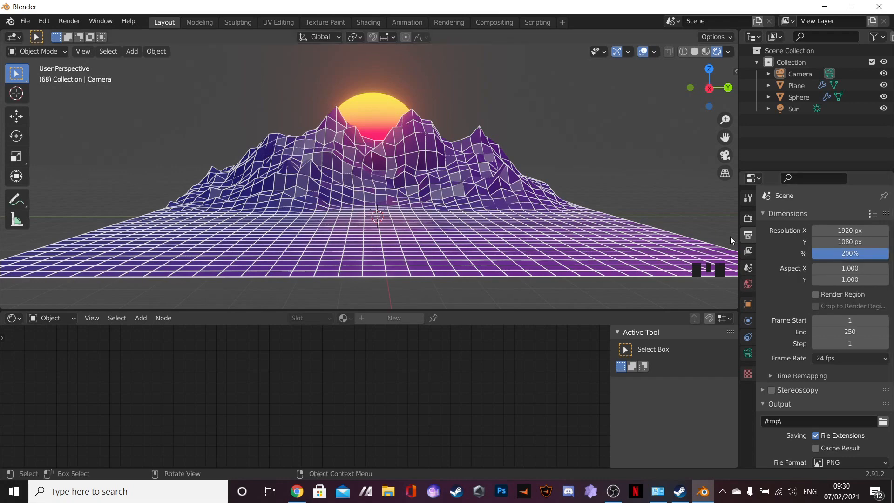
# Step: Restore the output resolution percentage to 100%
pyautogui.click(848, 258)
pyautogui.write('100')
pyautogui.press('Return')
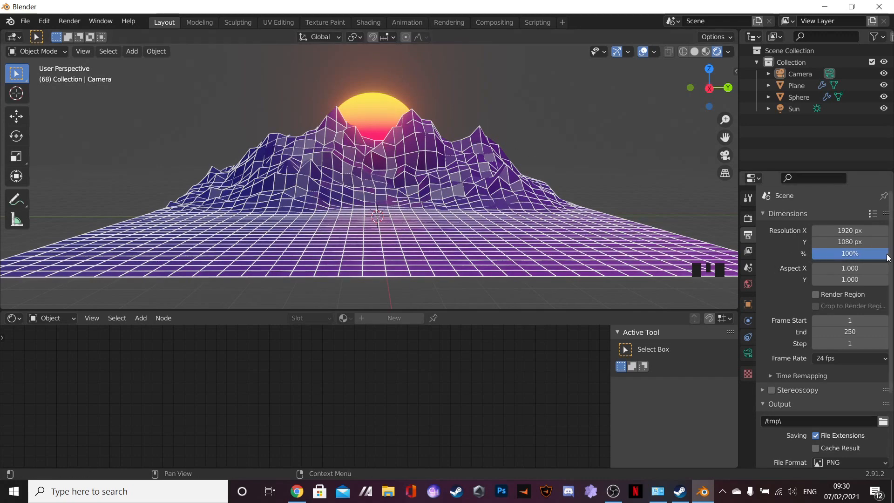
# Step: View the mountains and sun through the active camera at close range
pyautogui.moveTo(503, 164); pyautogui.dragTo(503, 163, button='middle')
pyautogui.press('KP_0')
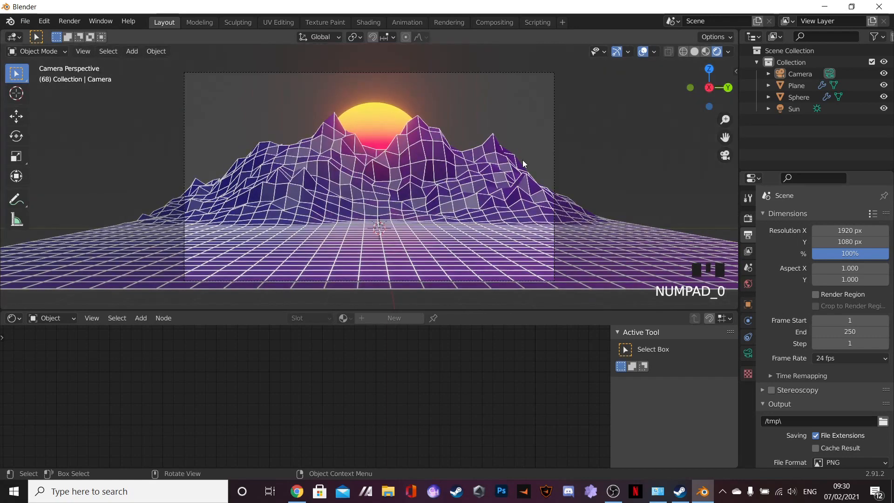
pyautogui.scroll(2, 523, 160)
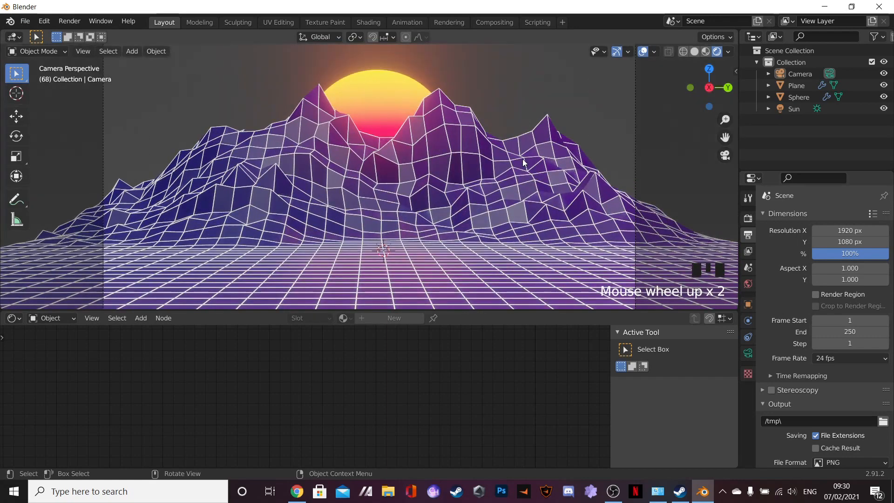
# Step: Try black (hex 000000) and dark green as the world's background color
pyautogui.click(746, 283)
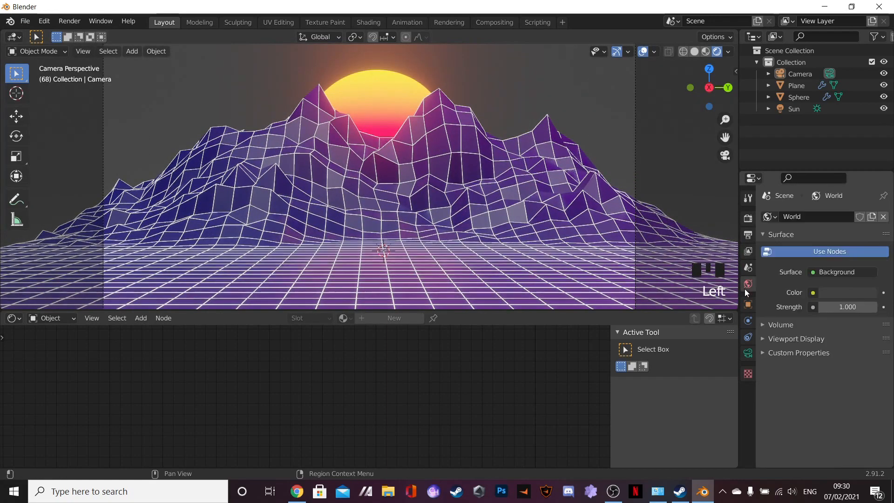
pyautogui.click(852, 291)
pyautogui.moveTo(872, 174); pyautogui.dragTo(868, 210)
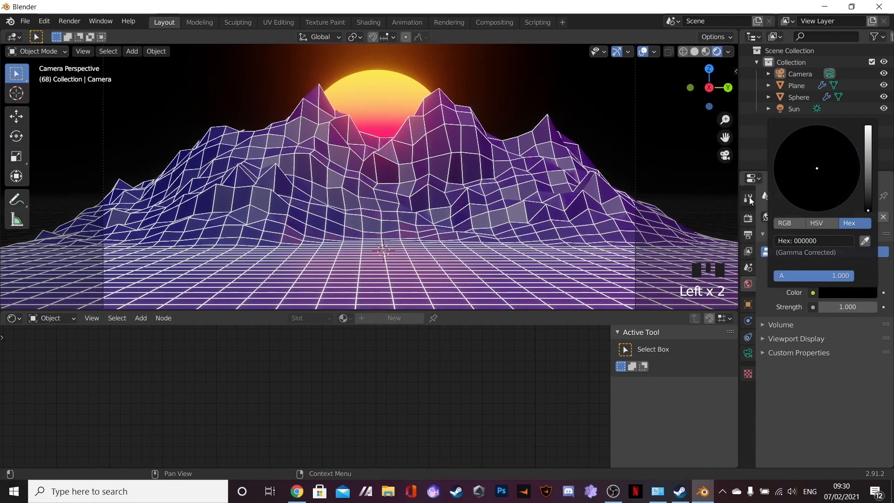
pyautogui.click(843, 294)
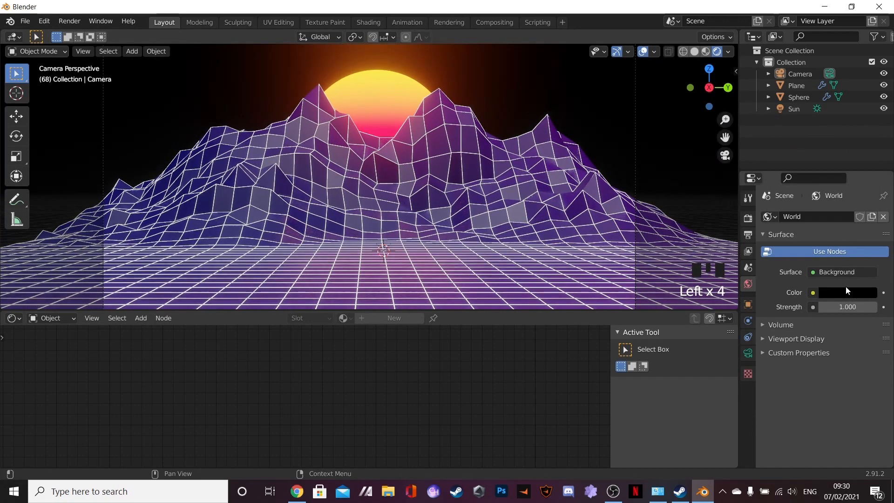
pyautogui.click(849, 297)
pyautogui.moveTo(869, 211); pyautogui.dragTo(773, 162)
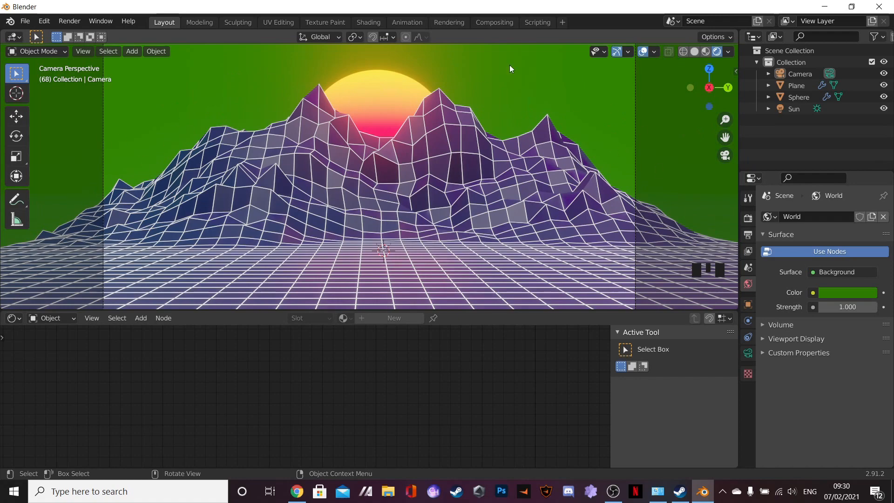
# Step: Set the world's background color to a bright magenta
pyautogui.click(857, 290)
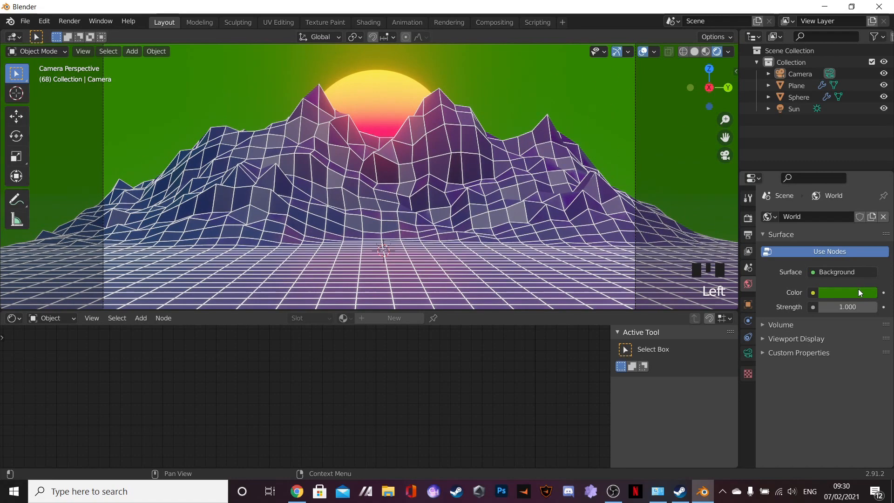
pyautogui.click(858, 289)
pyautogui.moveTo(830, 152); pyautogui.dragTo(867, 128)
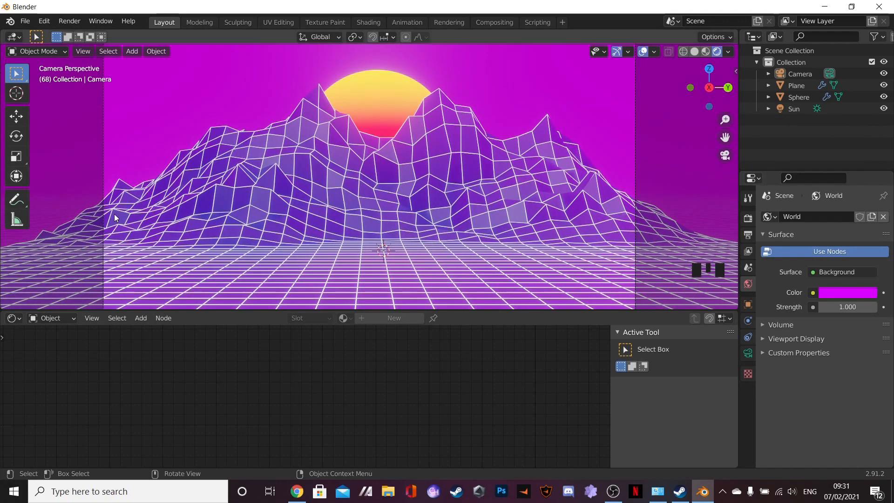
# Step: Select the sun sphere and raise its material's emission strength to 17.2
pyautogui.click(361, 104)
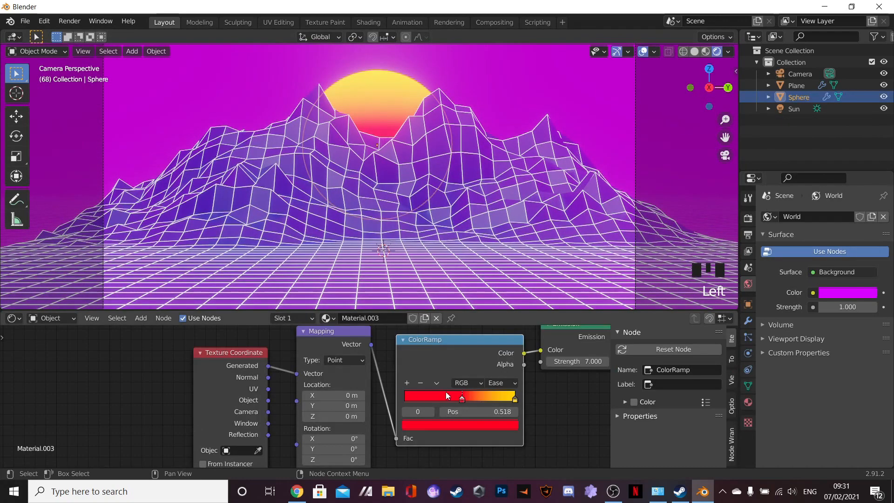
pyautogui.moveTo(580, 383); pyautogui.dragTo(489, 400, button='middle')
pyautogui.moveTo(491, 390); pyautogui.dragTo(530, 390)
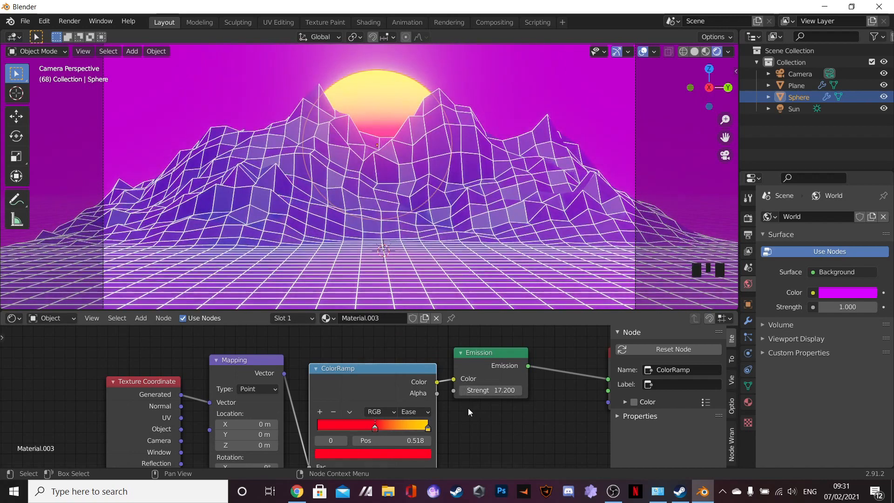
# Step: Move the red stop of the sun's ColorRamp to position 0.514 and deselect the sphere
pyautogui.moveTo(378, 429); pyautogui.dragTo(376, 428)
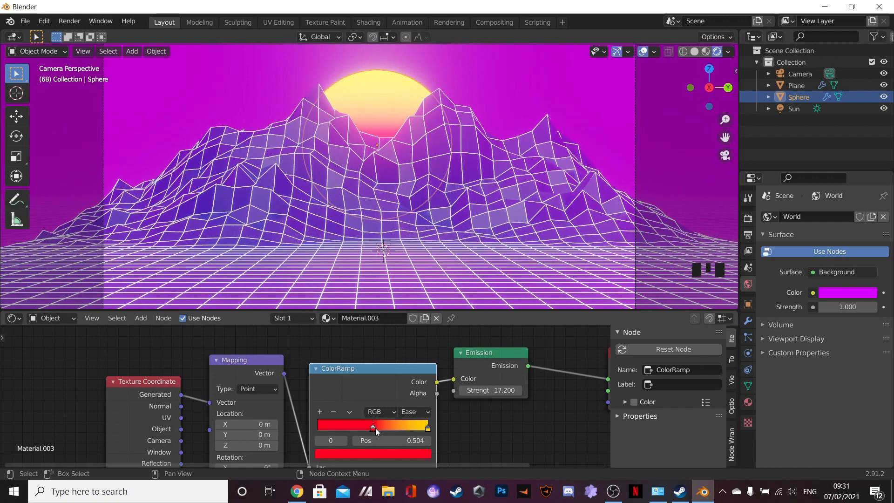
pyautogui.click(498, 447)
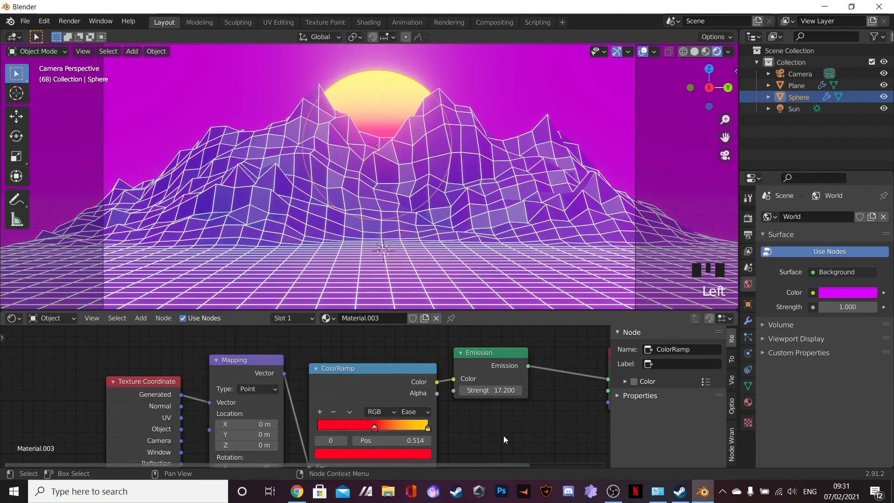
pyautogui.scroll(-2, 283, 187)
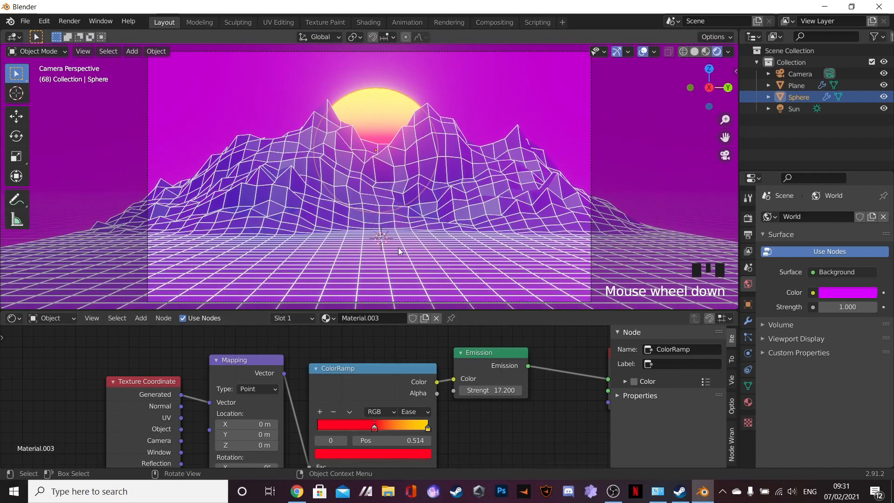
pyautogui.click(666, 168)
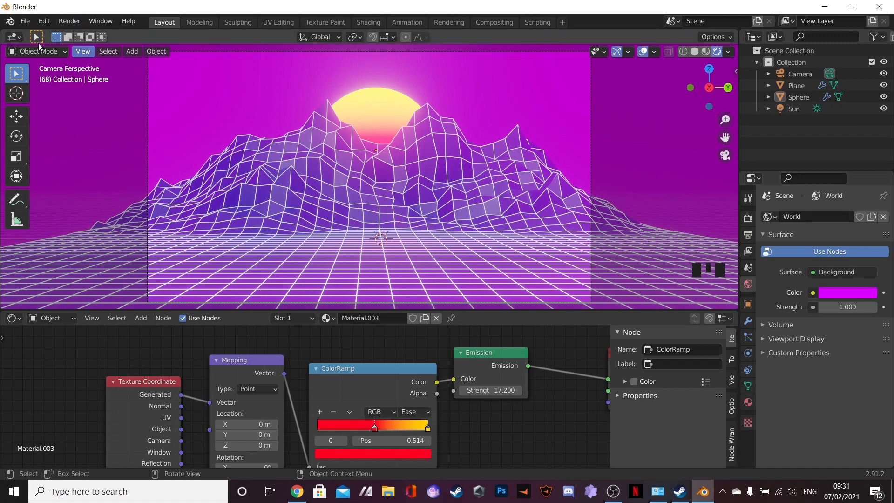
# Step: Render a still image of the current frame and check the result
pyautogui.click(66, 24)
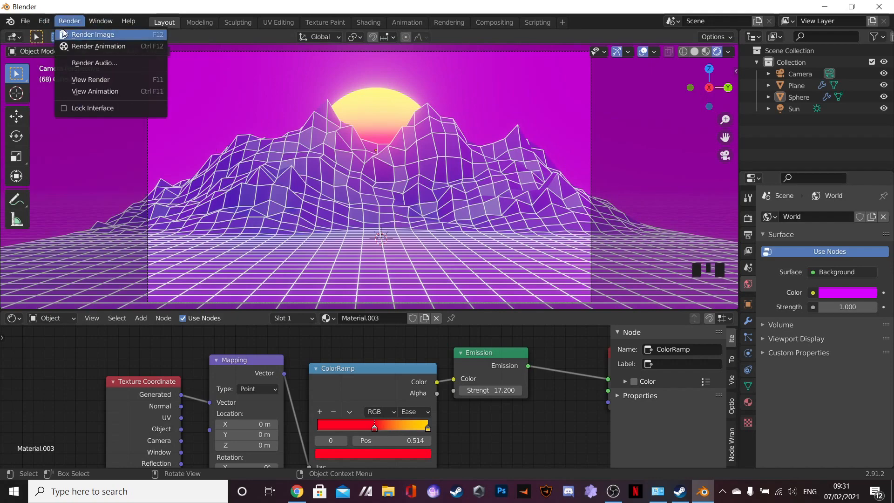
pyautogui.click(64, 34)
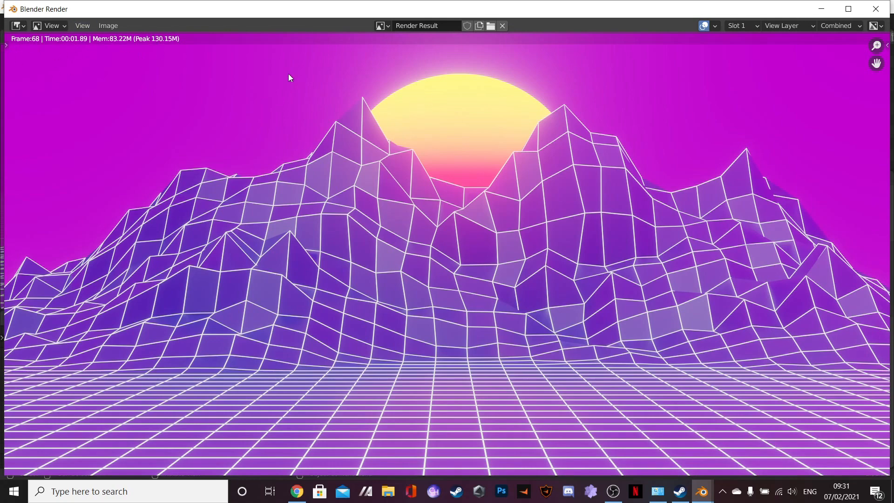
pyautogui.scroll(-1, 423, 158)
pyautogui.scroll(1, 475, 155)
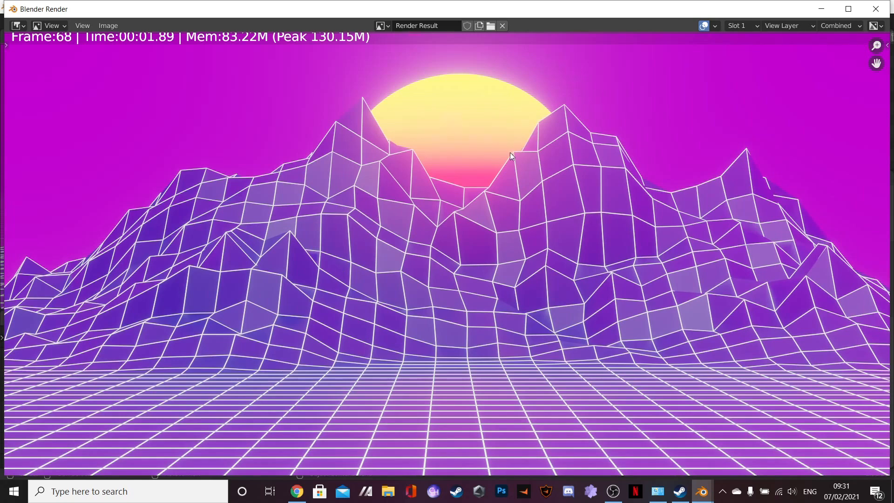
# Step: Save the render as EXAMPLE 3.png in the Documents\Logos and Work\TUTORIAL folder and close the render window
pyautogui.click(111, 29)
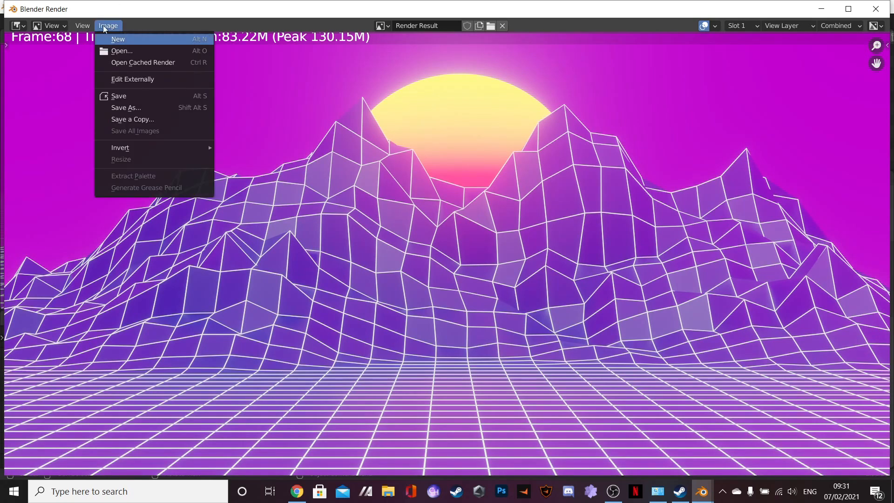
pyautogui.click(127, 108)
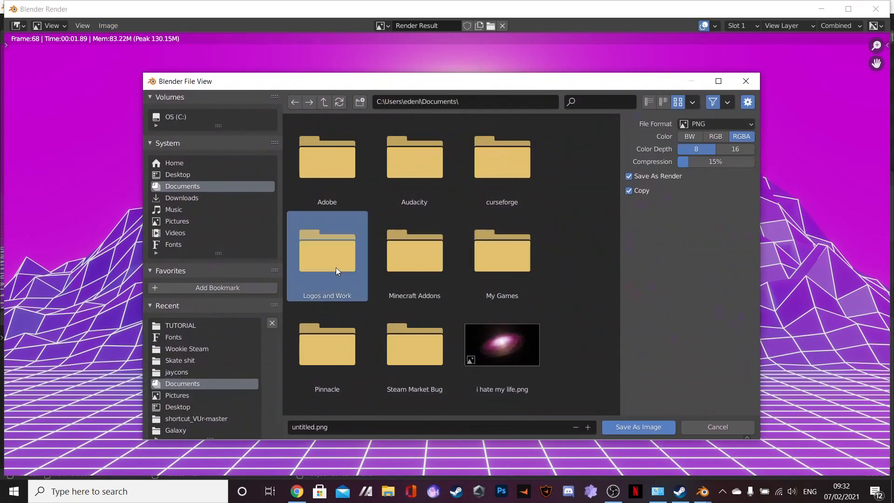
pyautogui.doubleClick(354, 260)
pyautogui.scroll(-2, 443, 289)
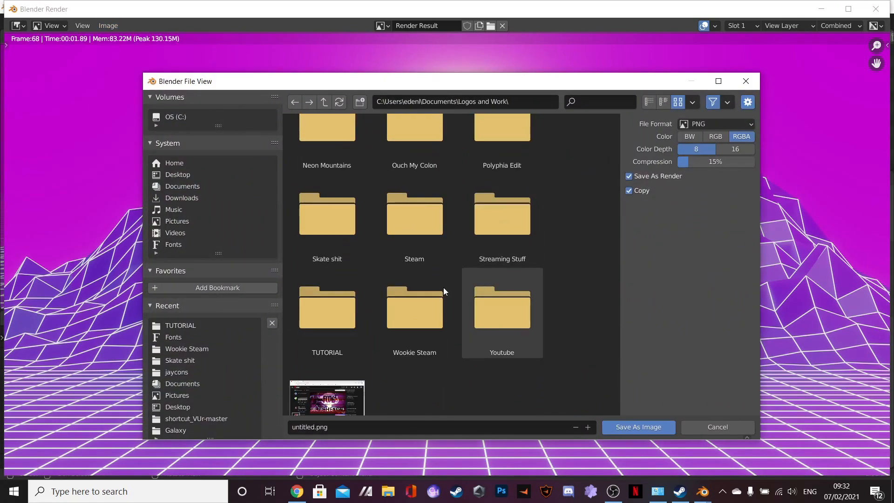
pyautogui.doubleClick(342, 306)
pyautogui.click(319, 428)
pyautogui.moveTo(315, 425); pyautogui.dragTo(266, 425)
pyautogui.write('ez')
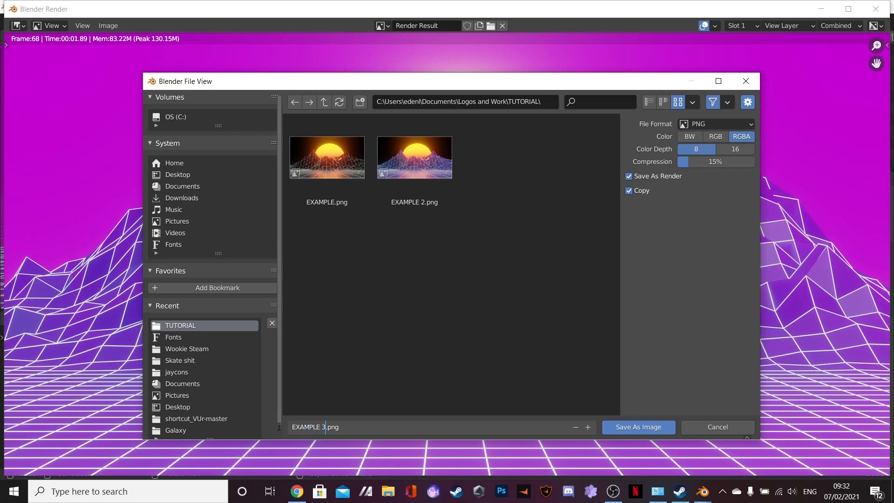
pyautogui.press('Return')
pyautogui.press('Escape')
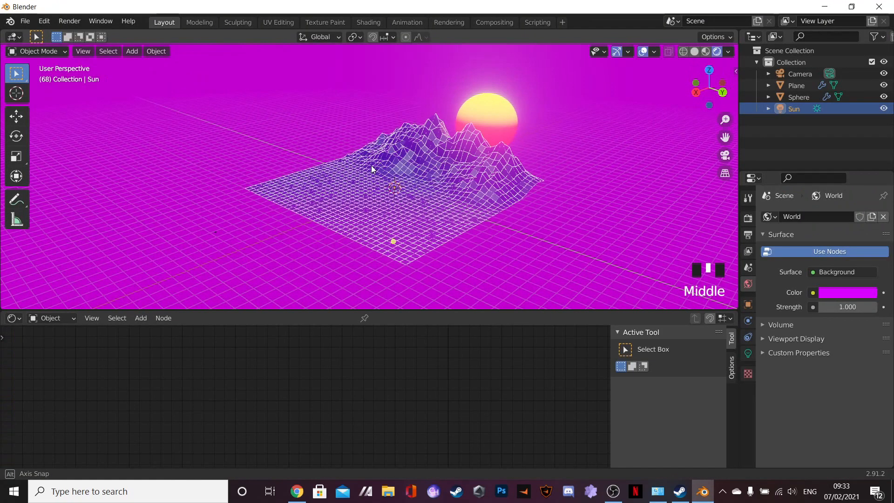
# Step: Save the project as untitled 2.blend in the Documents\Logos and Work\TUTORIAL folder
pyautogui.scroll(5, 432, 138)
pyautogui.moveTo(431, 138); pyautogui.dragTo(428, 144, button='middle')
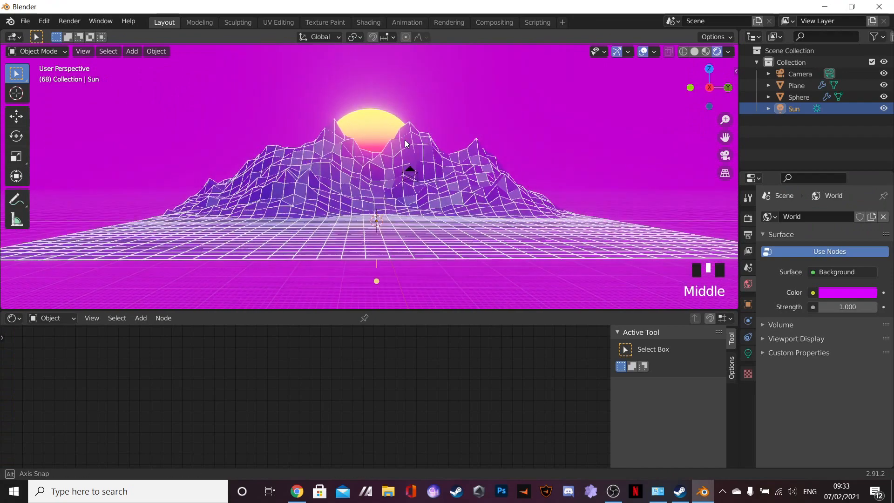
pyautogui.click(25, 21)
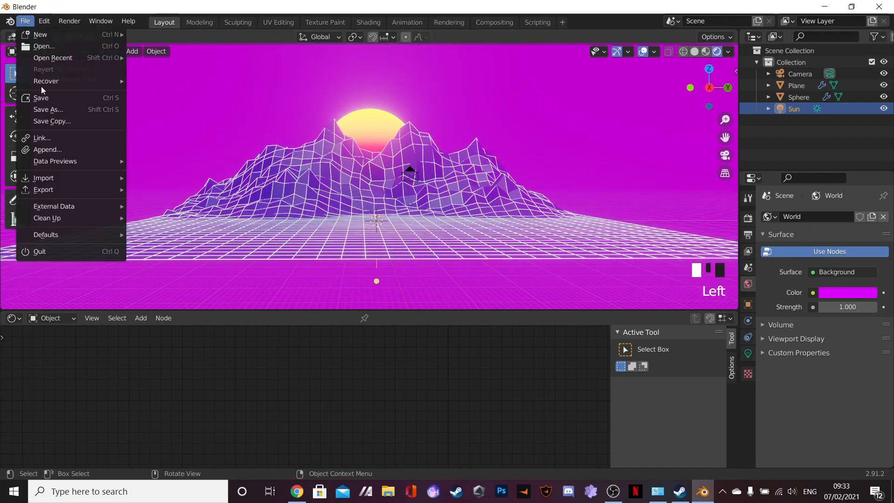
pyautogui.click(48, 110)
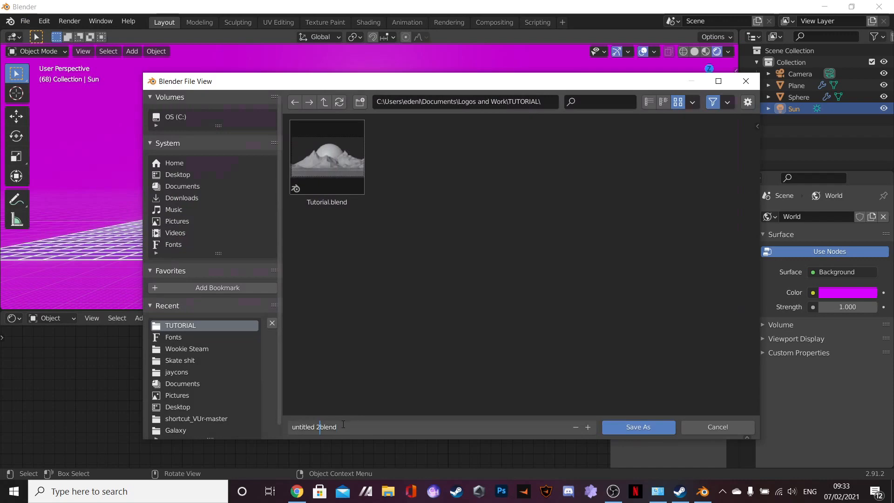
pyautogui.press('Return')
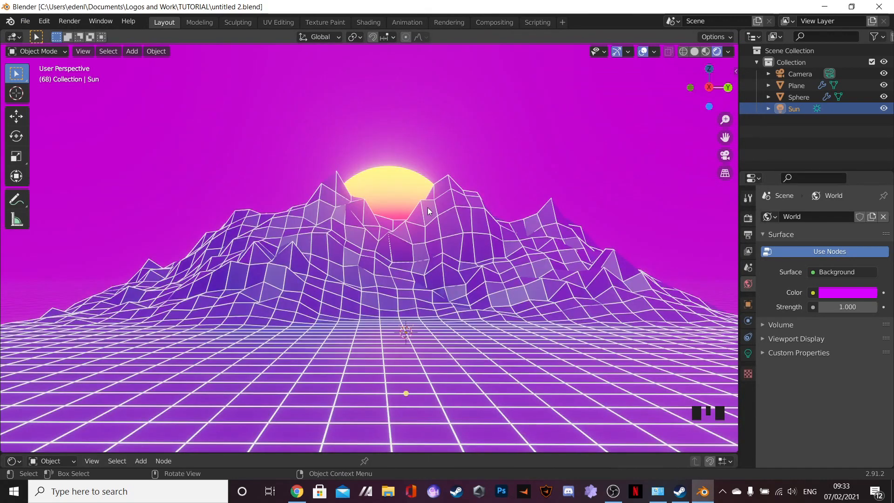
# Step: Switch to Steam, look through the profile page's artwork showcase and recent activity, and return to Blender
pyautogui.scroll(-3, 428, 207)
pyautogui.scroll(3, 425, 205)
pyautogui.moveTo(425, 205); pyautogui.dragTo(581, 436, button='middle')
pyautogui.click(679, 491)
pyautogui.scroll(14, 523, 215)
pyautogui.scroll(5, 578, 226)
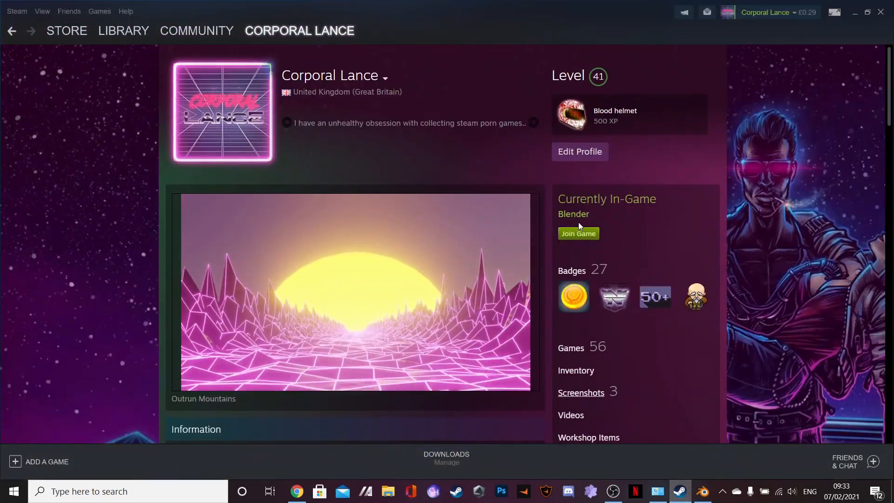
pyautogui.scroll(-20, 155, 226)
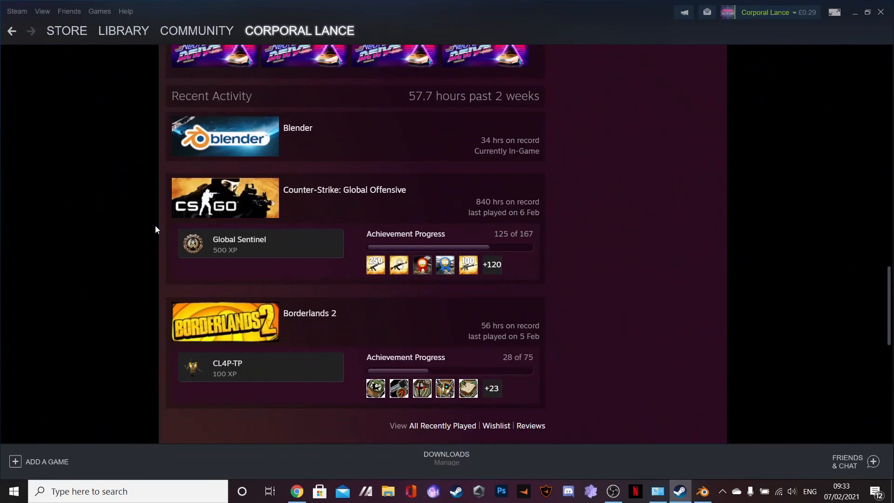
pyautogui.scroll(10, 163, 247)
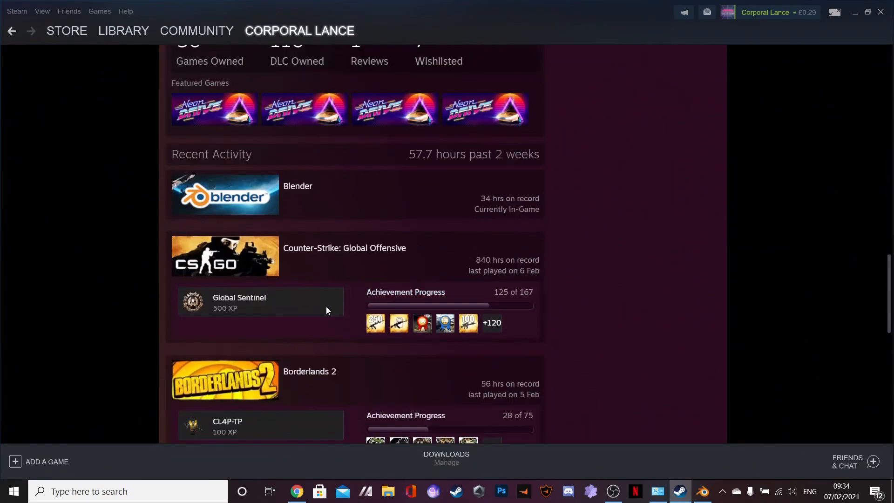
pyautogui.click(854, 12)
pyautogui.moveTo(447, 141); pyautogui.dragTo(483, 143, button='middle')
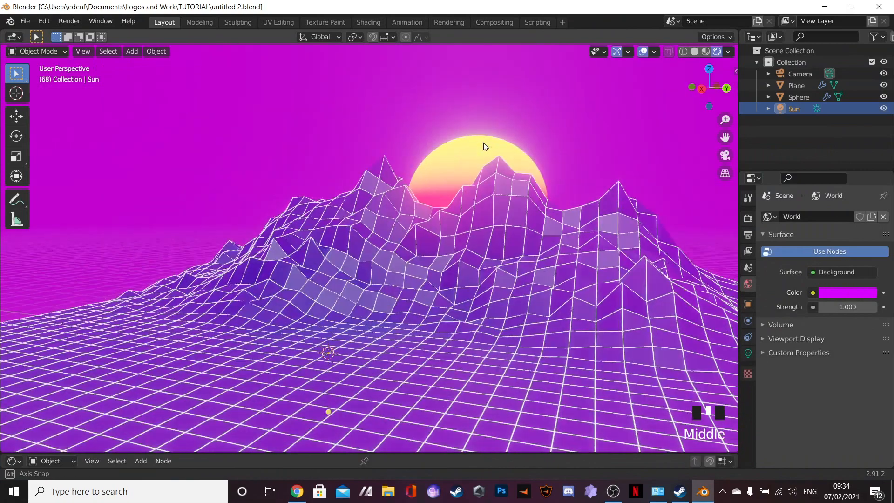
pyautogui.scroll(-4, 323, 156)
pyautogui.moveTo(324, 155)
pyautogui.mouseDown(button='middle')
pyautogui.moveTo(360, 152)
pyautogui.moveTo(337, 147)
pyautogui.moveTo(348, 158)
pyautogui.moveTo(325, 141)
pyautogui.mouseUp(button='middle')
pyautogui.scroll(5, 337, 147)
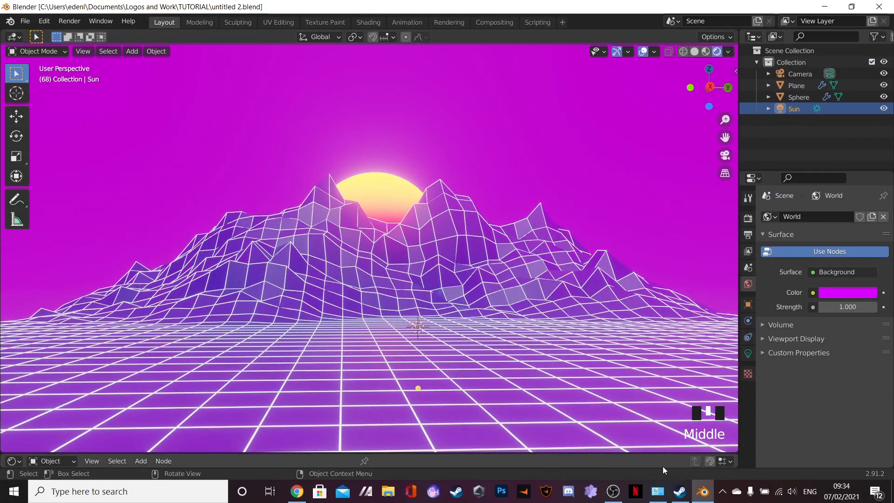